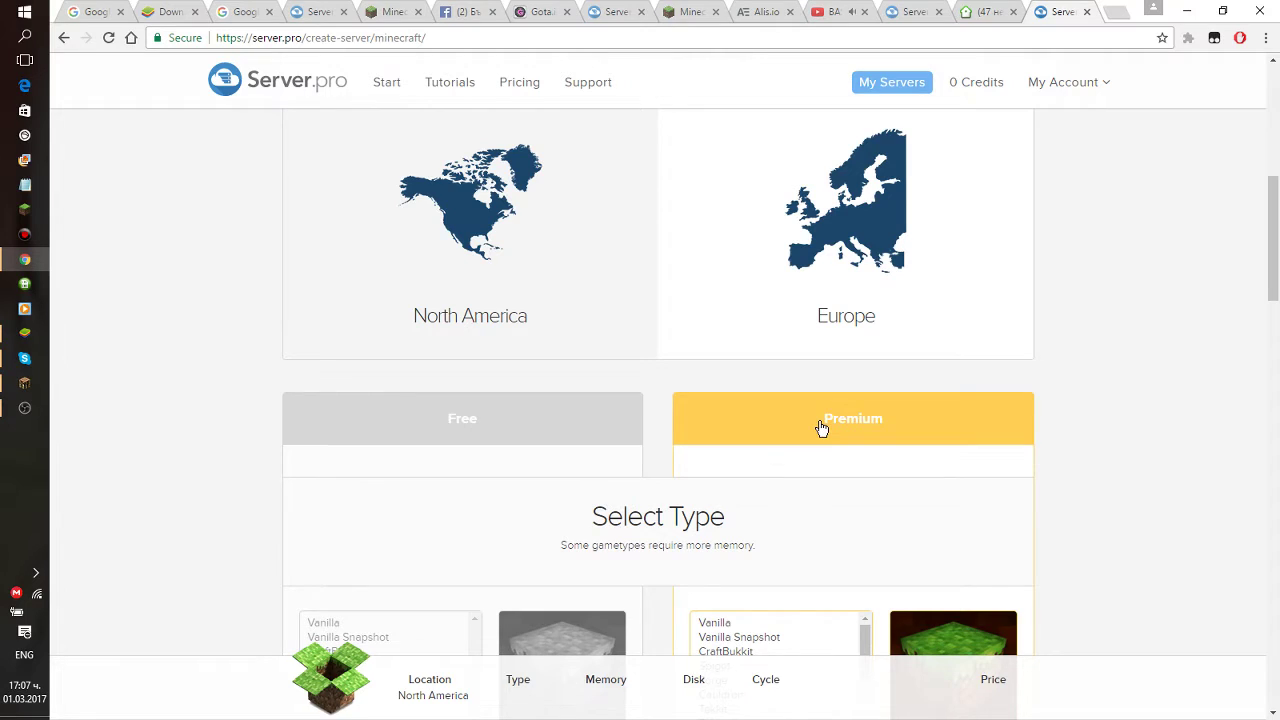
# Choose the Free plan with the Spigot server type at version 1.8.8.
pyautogui.scroll(1, 706, 434)
pyautogui.click(471, 311)
pyautogui.scroll(-1, 580, 446)
pyautogui.scroll(-1, 561, 445)
pyautogui.click(340, 478)
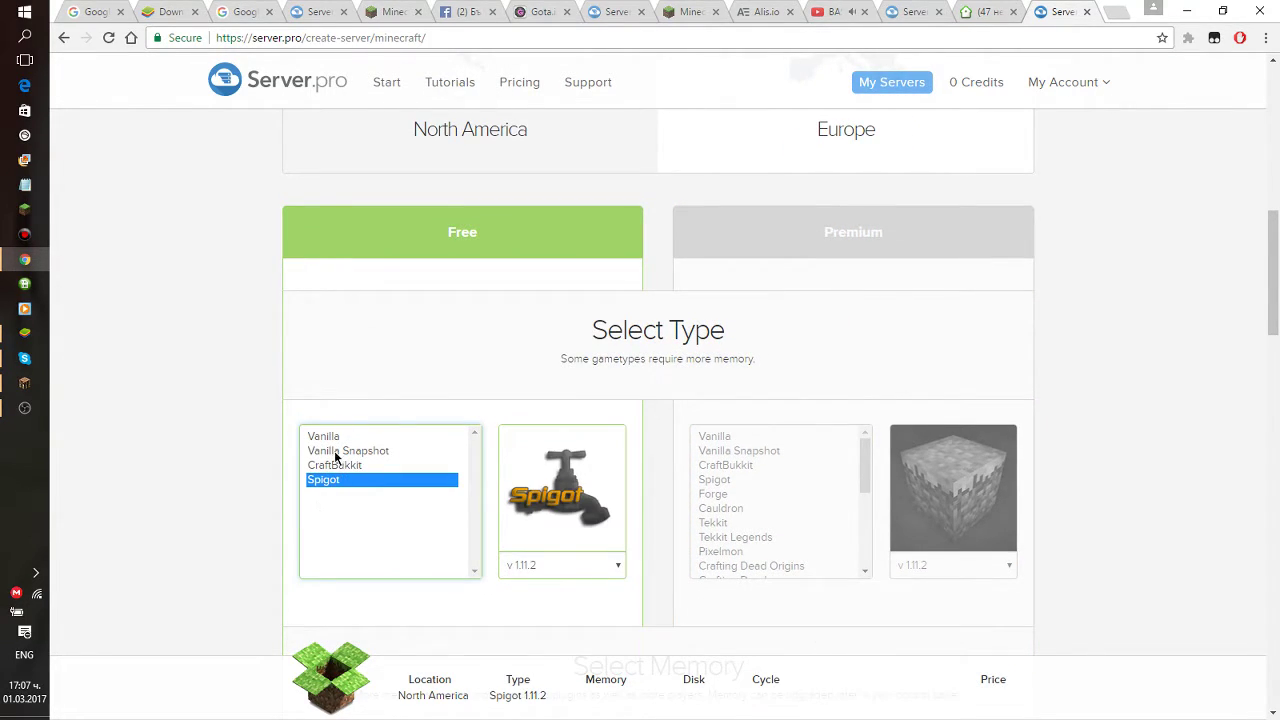
pyautogui.click(348, 451)
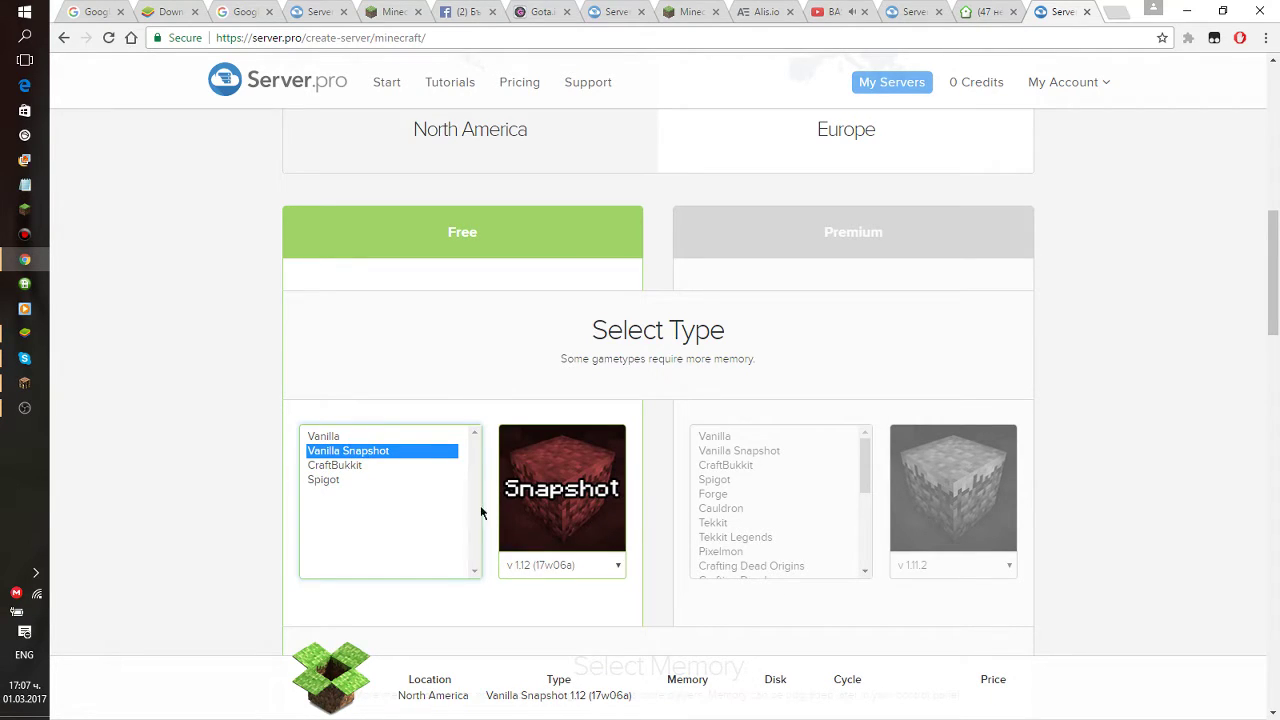
pyautogui.click(334, 436)
pyautogui.click(340, 451)
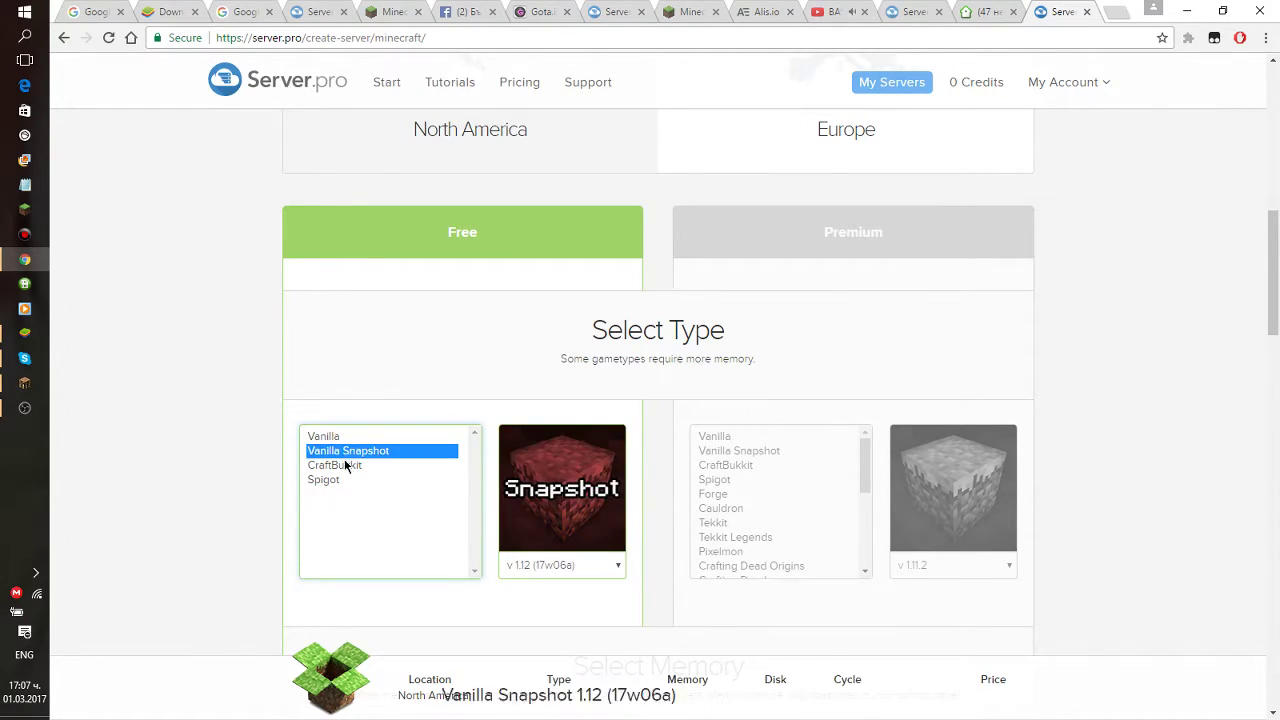
pyautogui.click(345, 466)
pyautogui.click(388, 481)
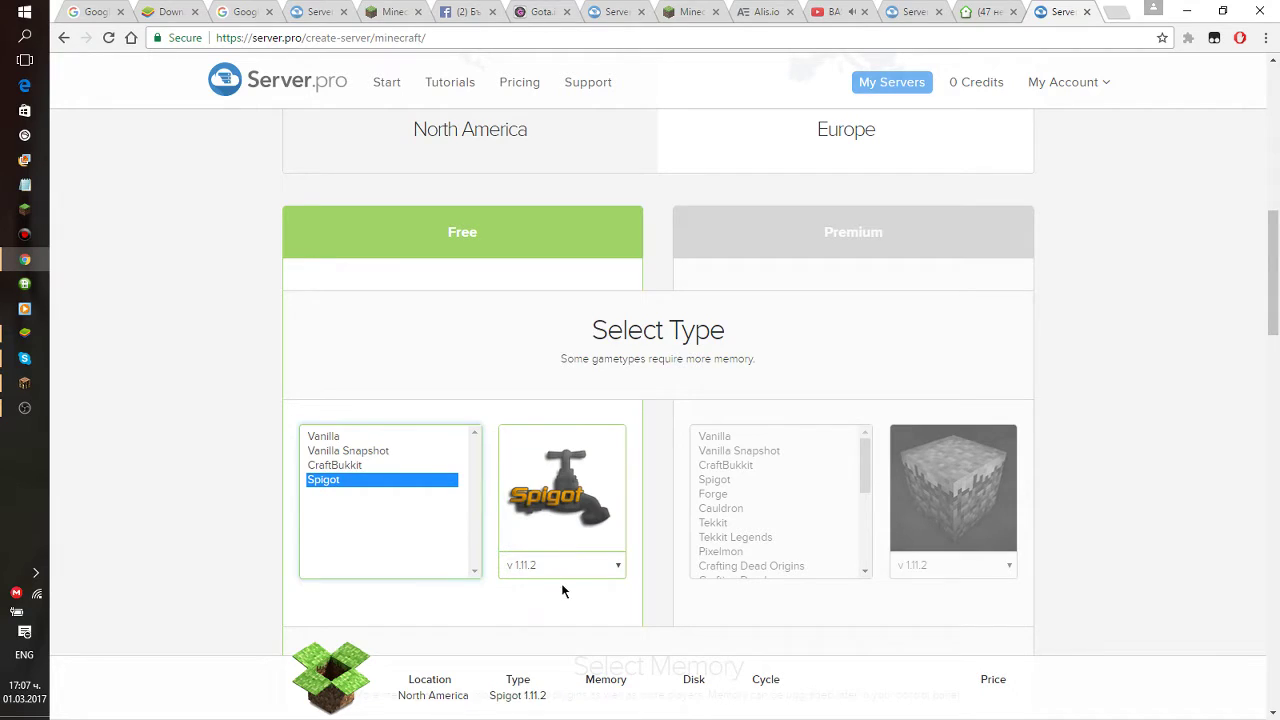
pyautogui.click(562, 565)
pyautogui.click(521, 528)
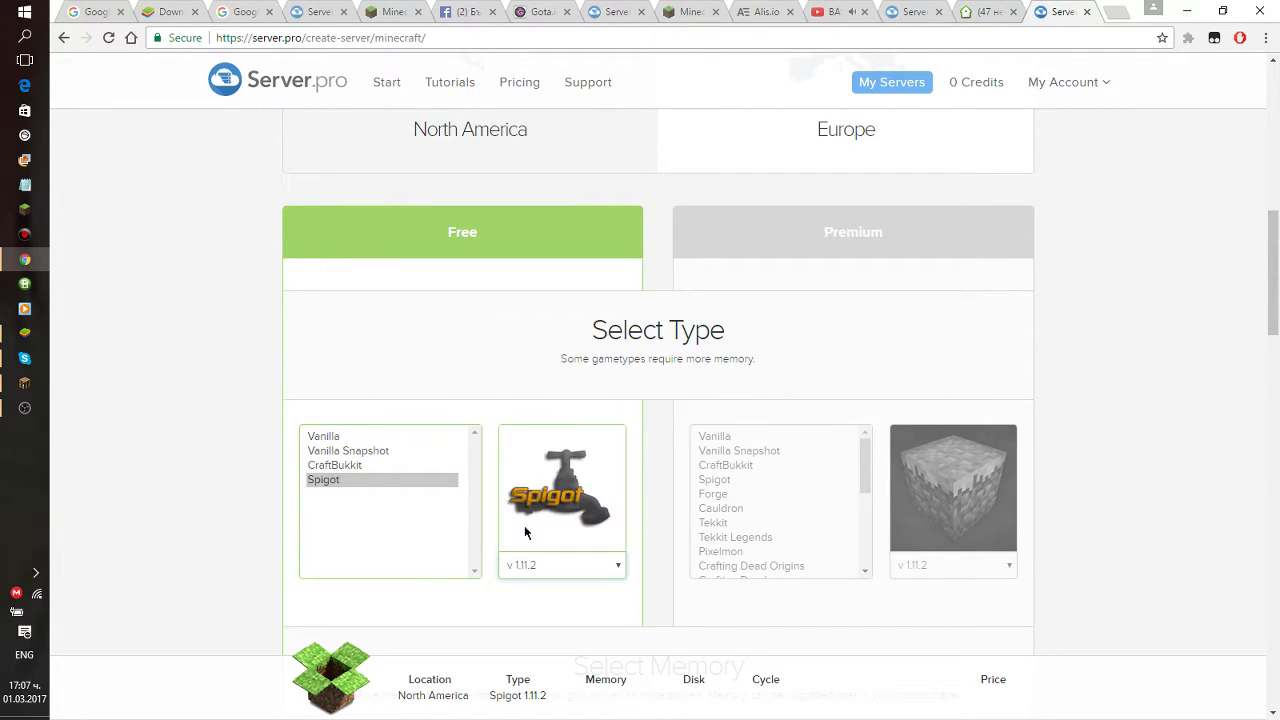
pyautogui.click(517, 566)
pyautogui.click(540, 442)
# Give the server 0.5 GB of memory on the hourly billing cycle.
pyautogui.scroll(-4, 389, 449)
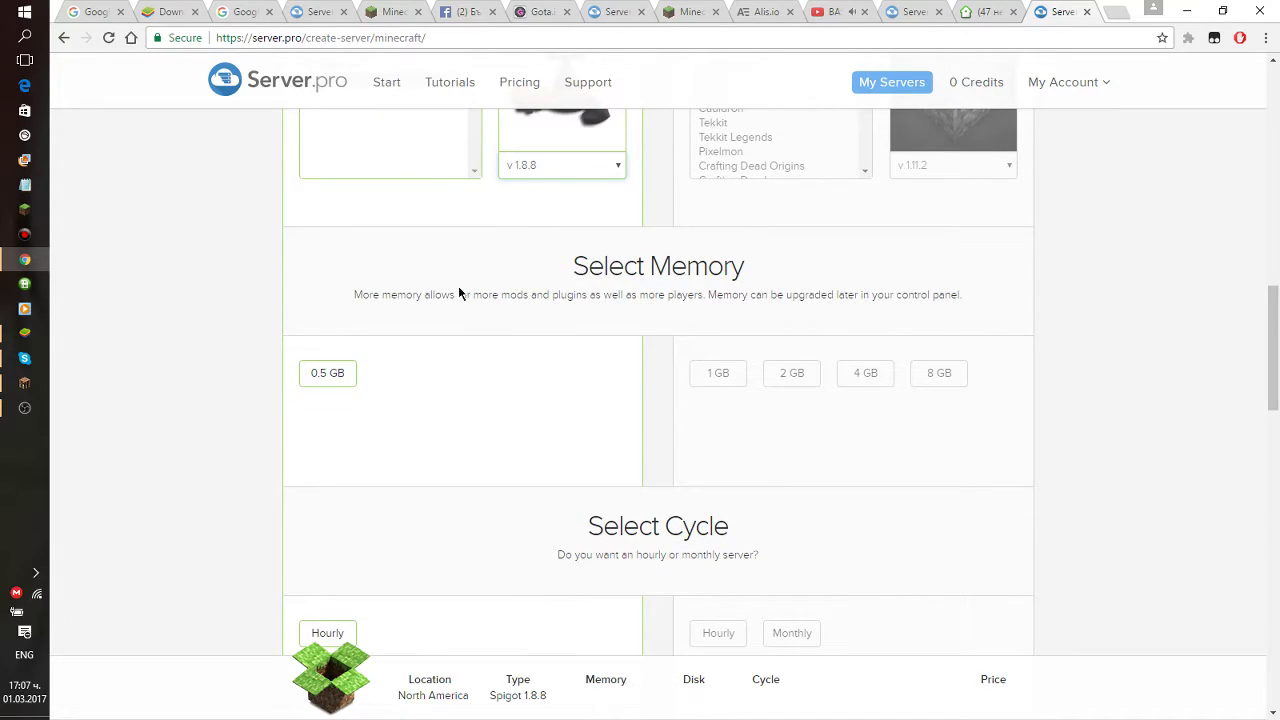
pyautogui.press('XF86AudioLowerVolume')
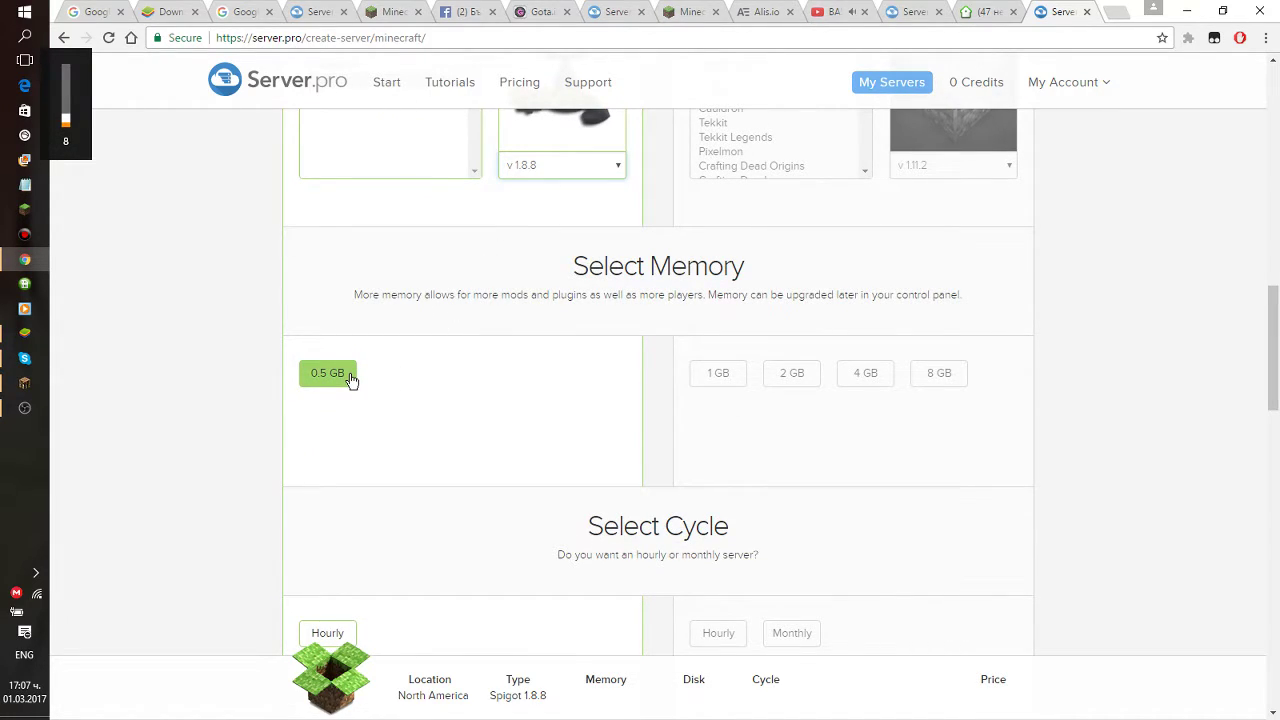
pyautogui.click(349, 377)
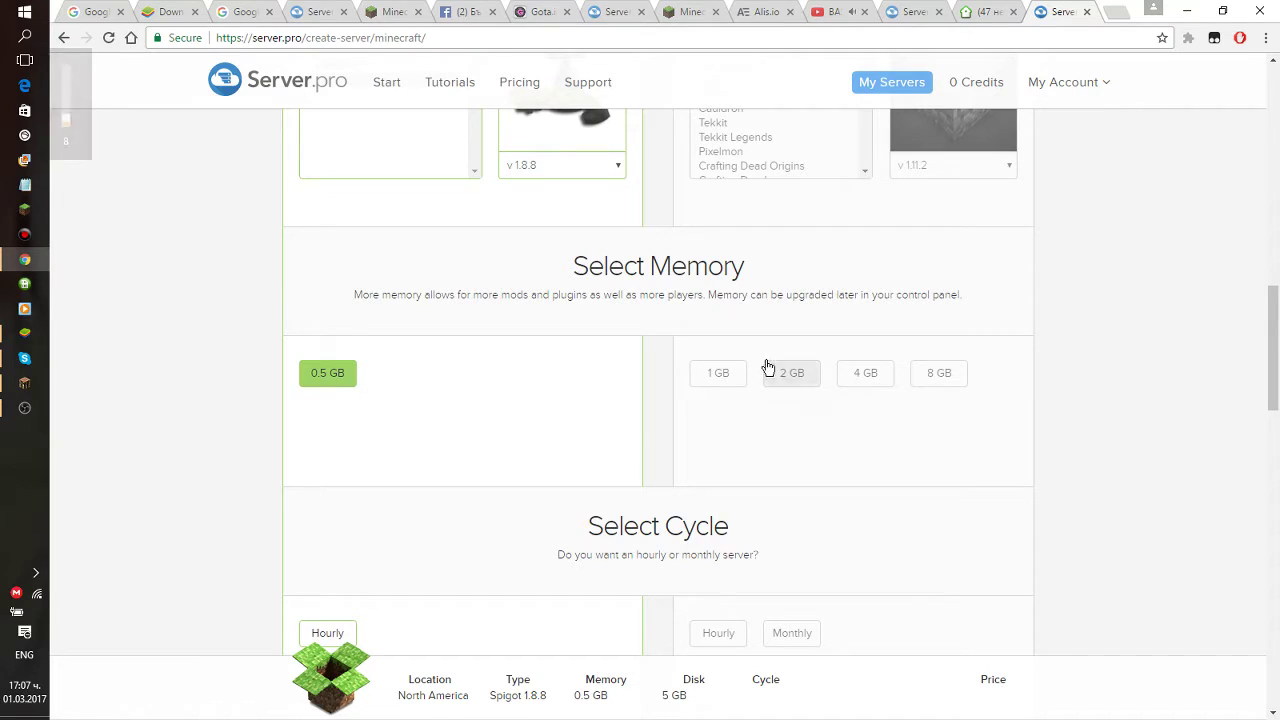
pyautogui.click(730, 376)
pyautogui.click(343, 372)
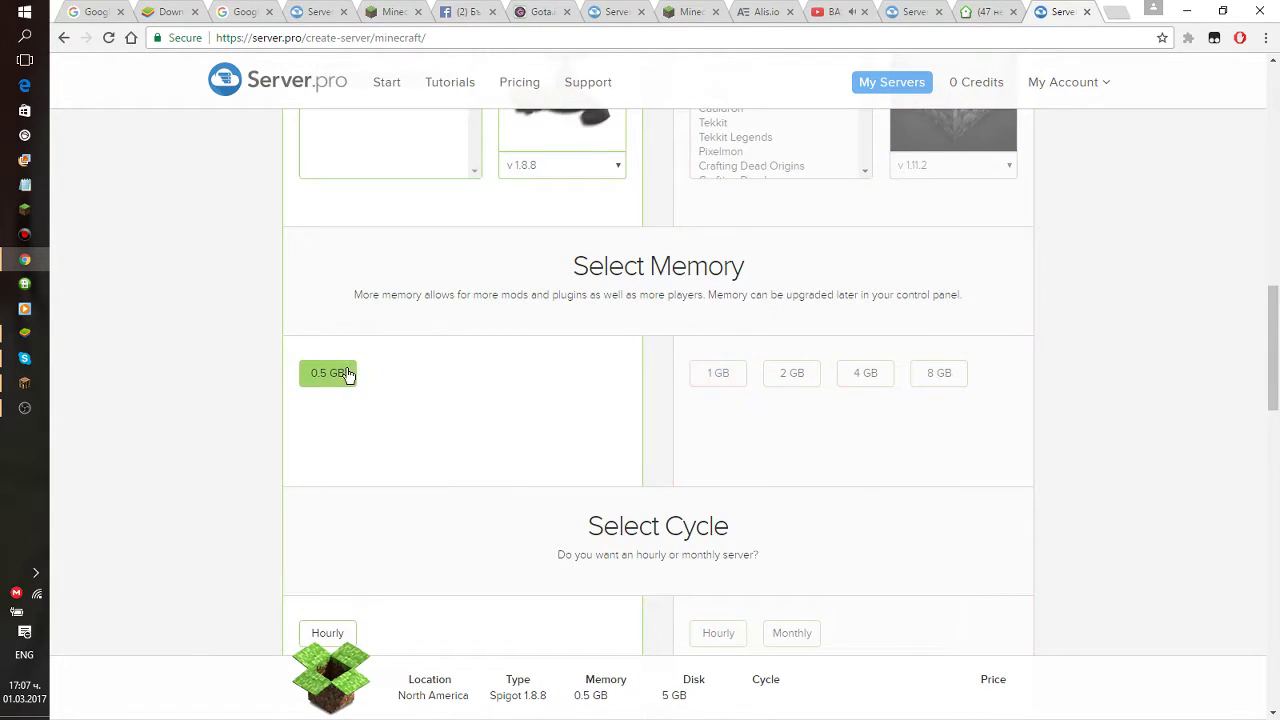
pyautogui.scroll(-2, 349, 372)
pyautogui.scroll(-2, 623, 315)
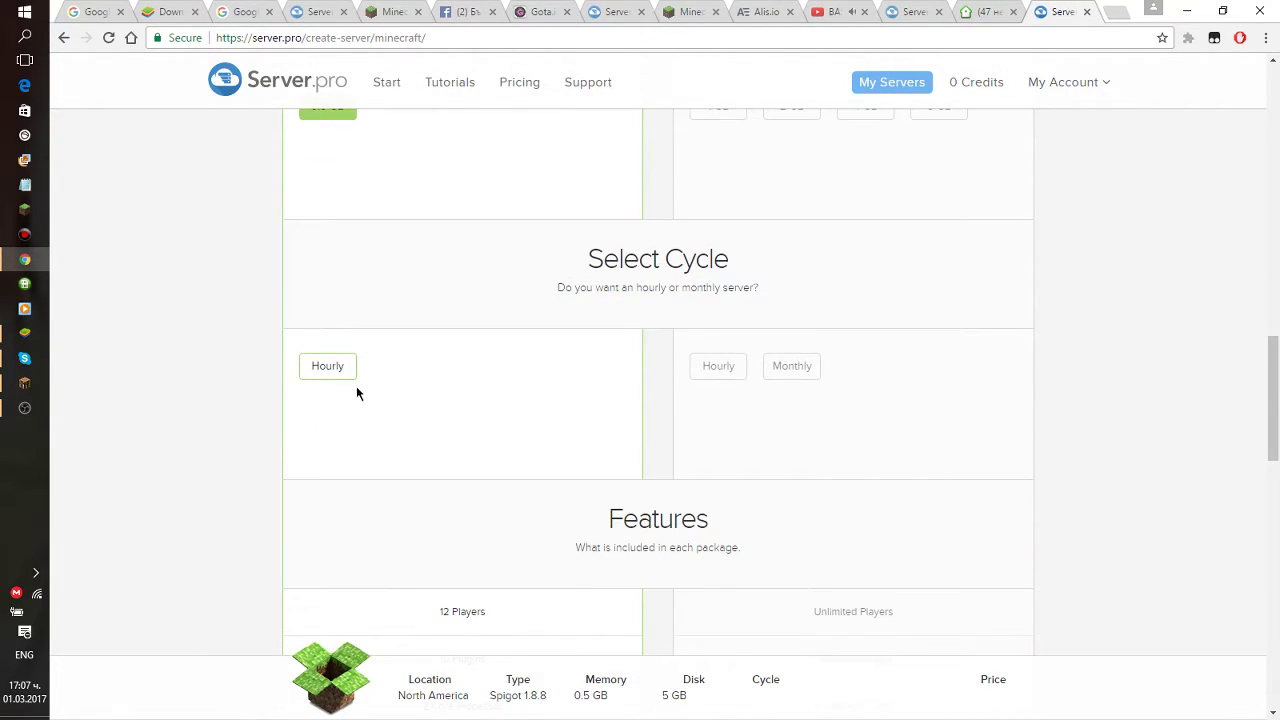
pyautogui.click(332, 372)
pyautogui.scroll(-5, 462, 430)
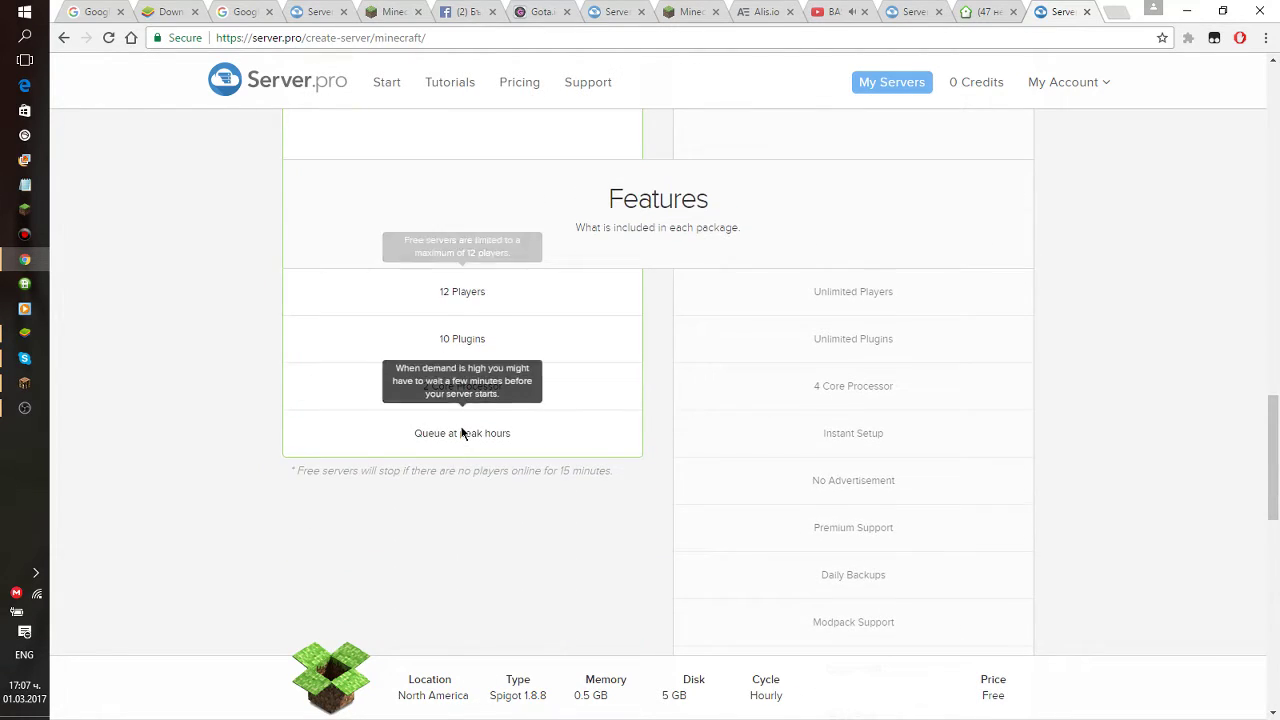
pyautogui.scroll(-3, 508, 343)
pyautogui.moveTo(513, 272); pyautogui.dragTo(392, 275)
pyautogui.scroll(-3, 502, 354)
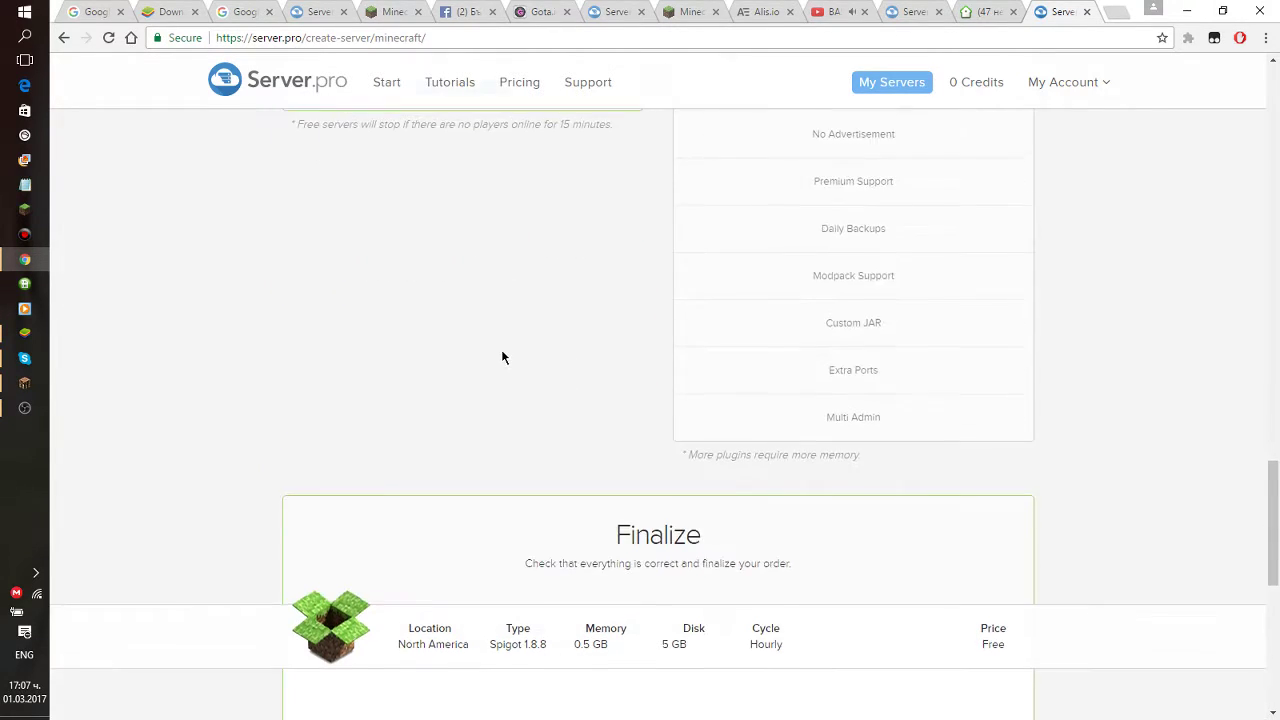
pyautogui.scroll(-5, 502, 354)
# Create the server, clear the queue, and start it before the claim timer expires.
pyautogui.click(666, 334)
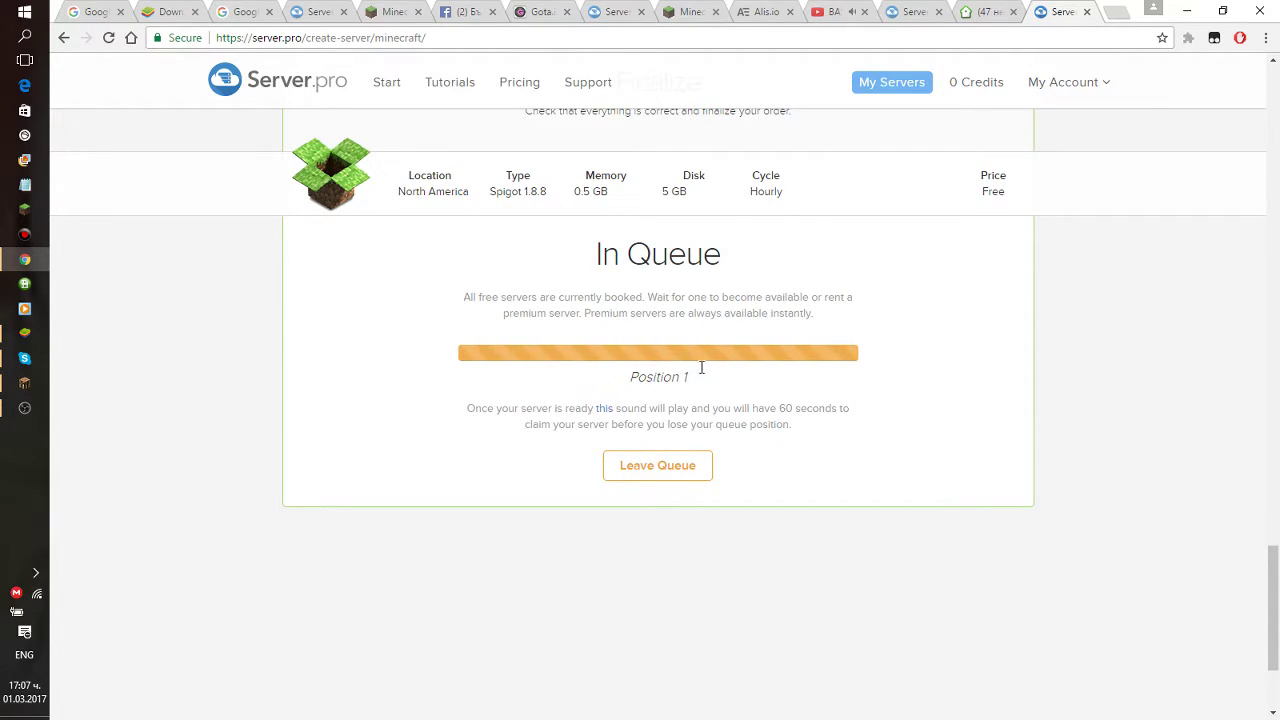
pyautogui.doubleClick(640, 376)
pyautogui.tripleClick(697, 376)
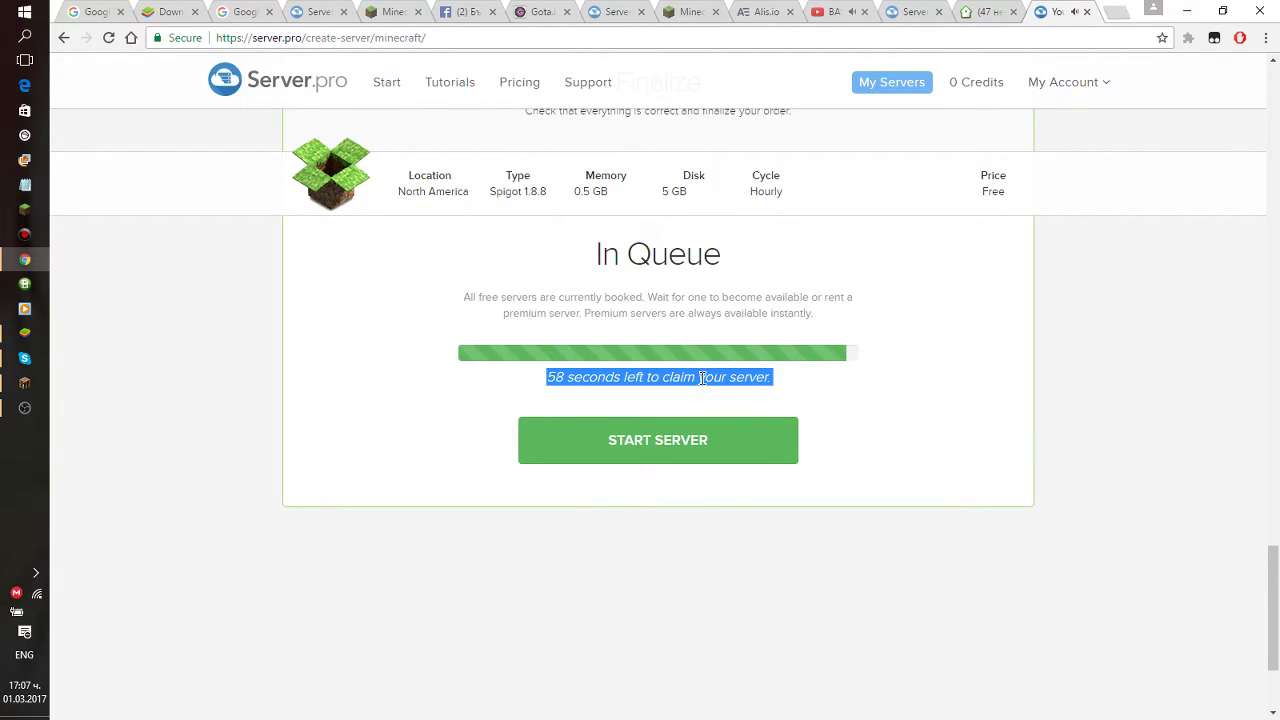
pyautogui.click(680, 436)
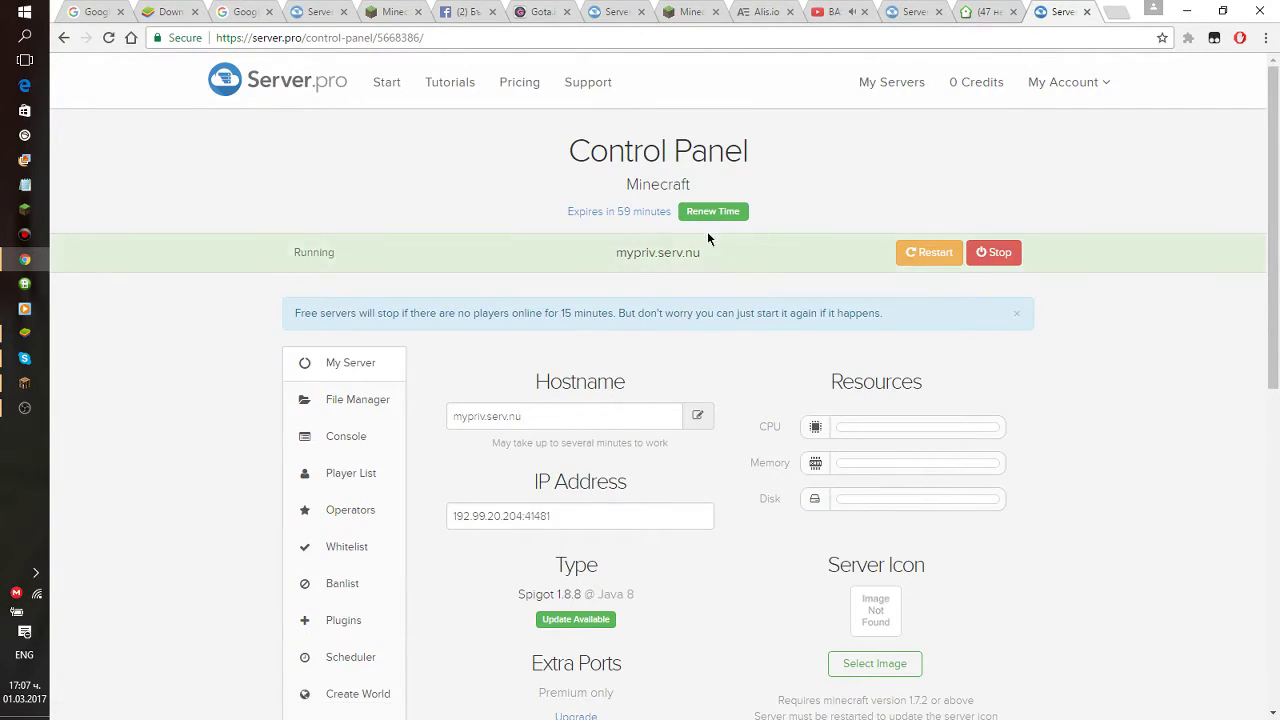
# Select the server hostname mypriv.serv.nu.
pyautogui.moveTo(699, 252); pyautogui.dragTo(605, 263)
pyautogui.moveTo(704, 258); pyautogui.dragTo(612, 258)
pyautogui.click(700, 258)
pyautogui.moveTo(700, 258); pyautogui.dragTo(612, 258)
pyautogui.click(706, 260)
pyautogui.moveTo(694, 252); pyautogui.dragTo(621, 253)
pyautogui.click(694, 257)
pyautogui.moveTo(700, 255); pyautogui.dragTo(614, 255)
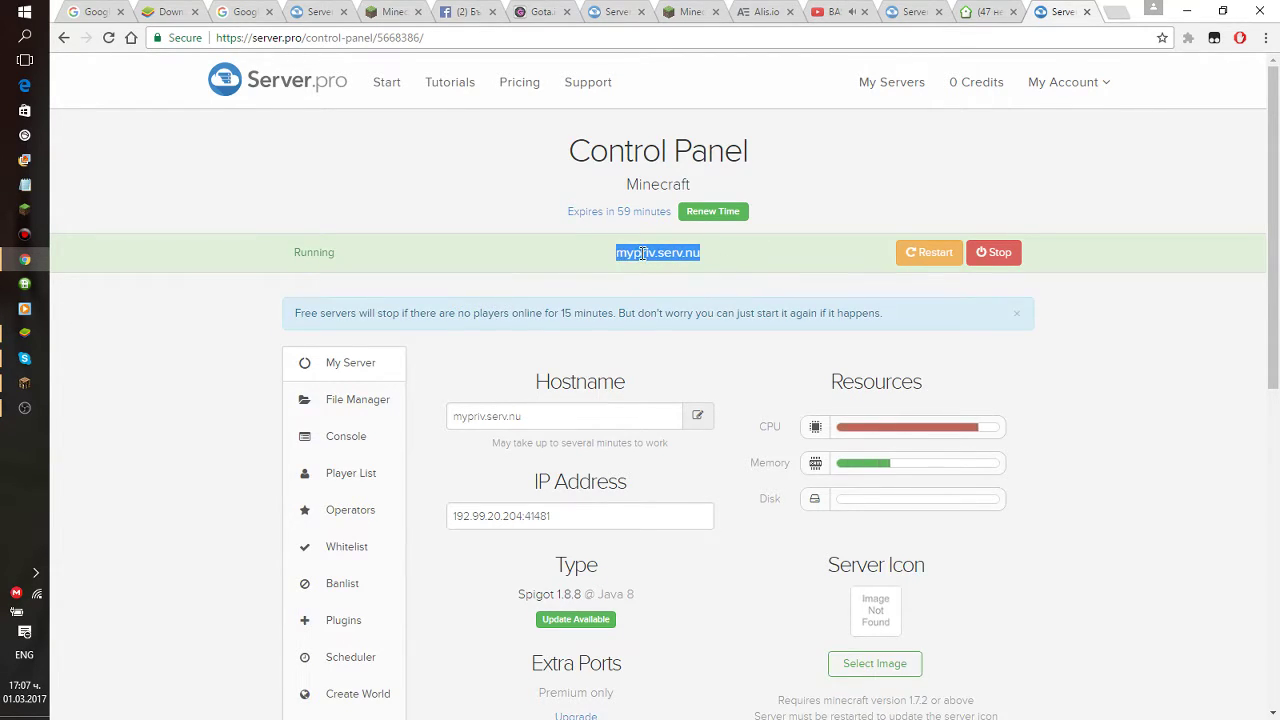
pyautogui.click(729, 278)
# In Configuration, keep Max Players at 12 and set Online Mode to Disabled.
pyautogui.scroll(-1, 729, 278)
pyautogui.scroll(-2, 735, 275)
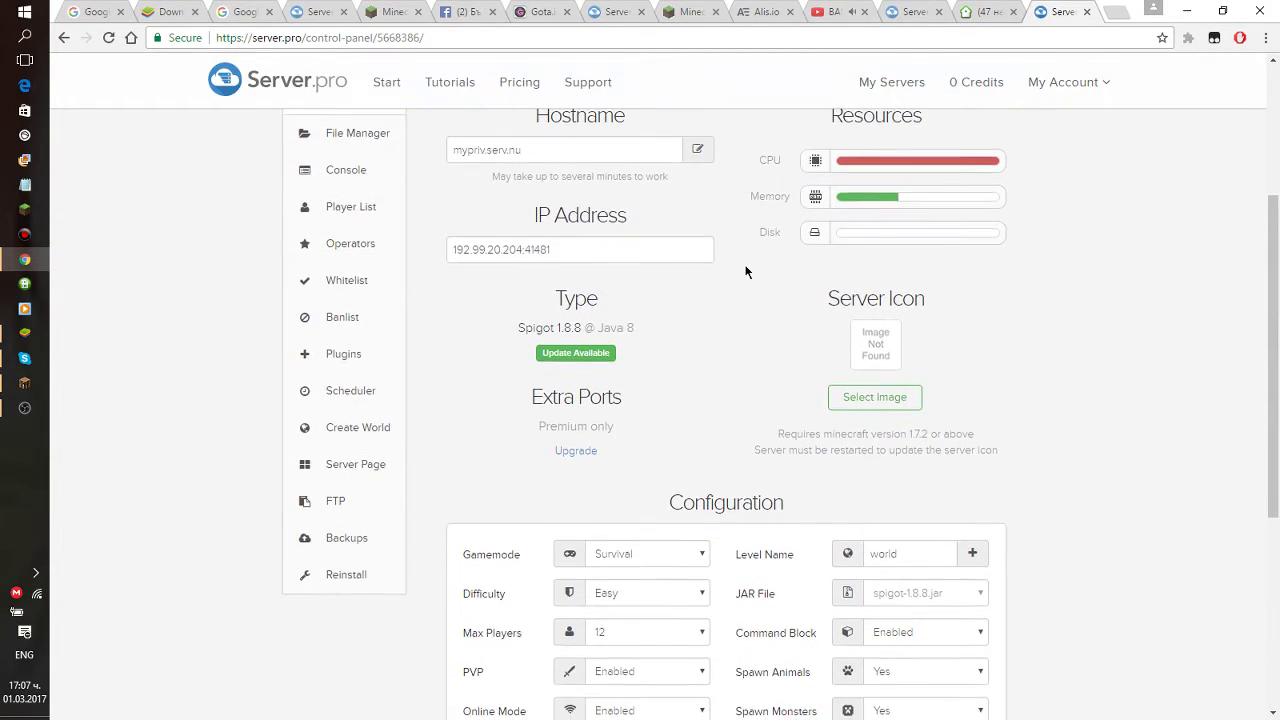
pyautogui.scroll(-1, 763, 282)
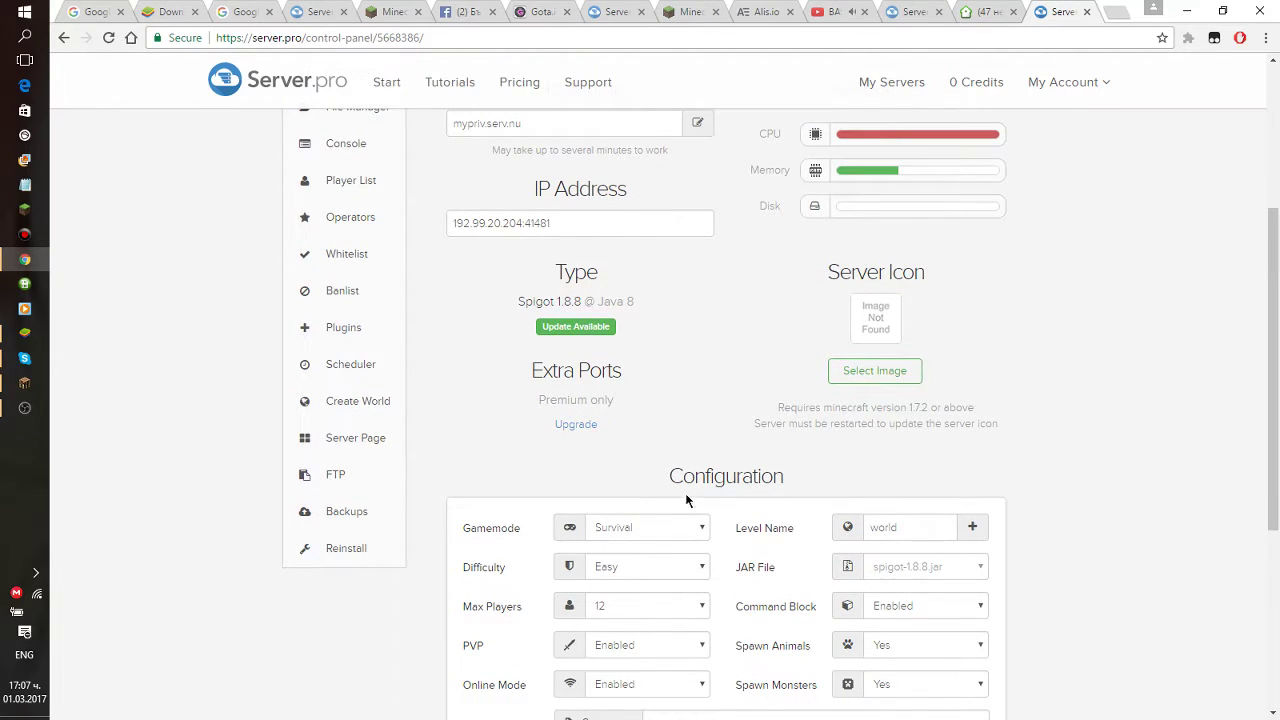
pyautogui.scroll(-2, 694, 507)
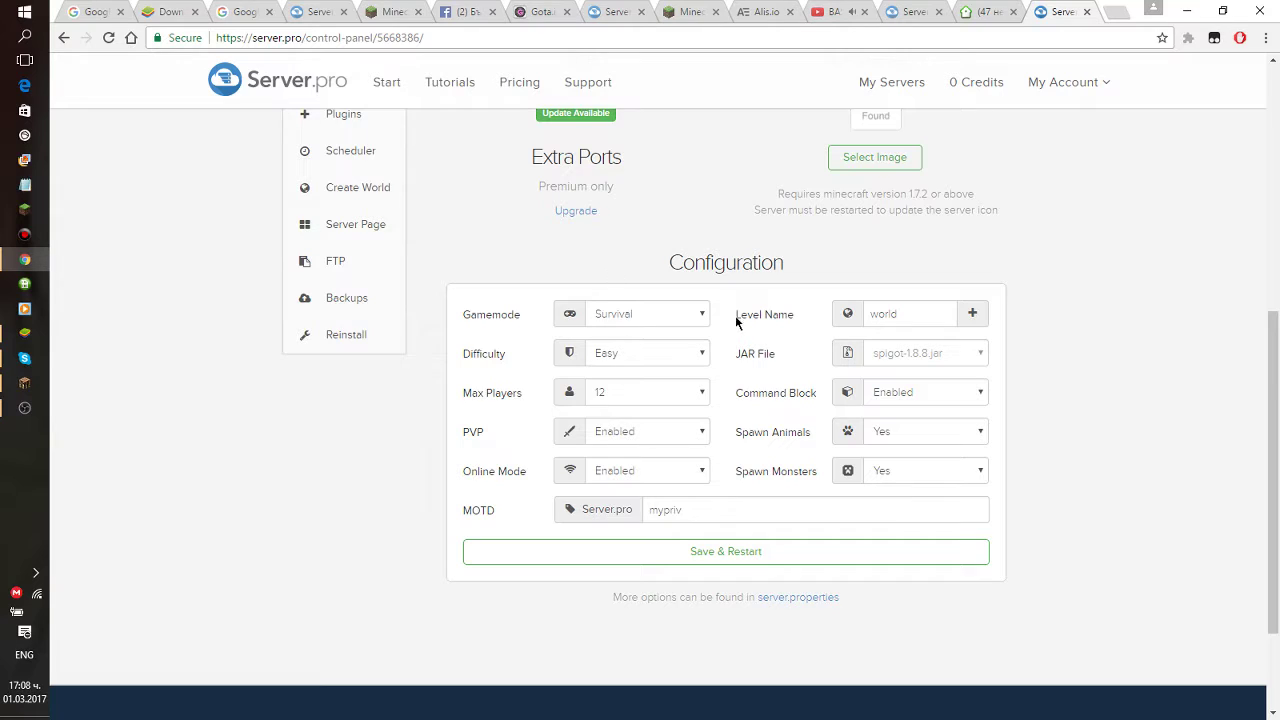
pyautogui.click(651, 394)
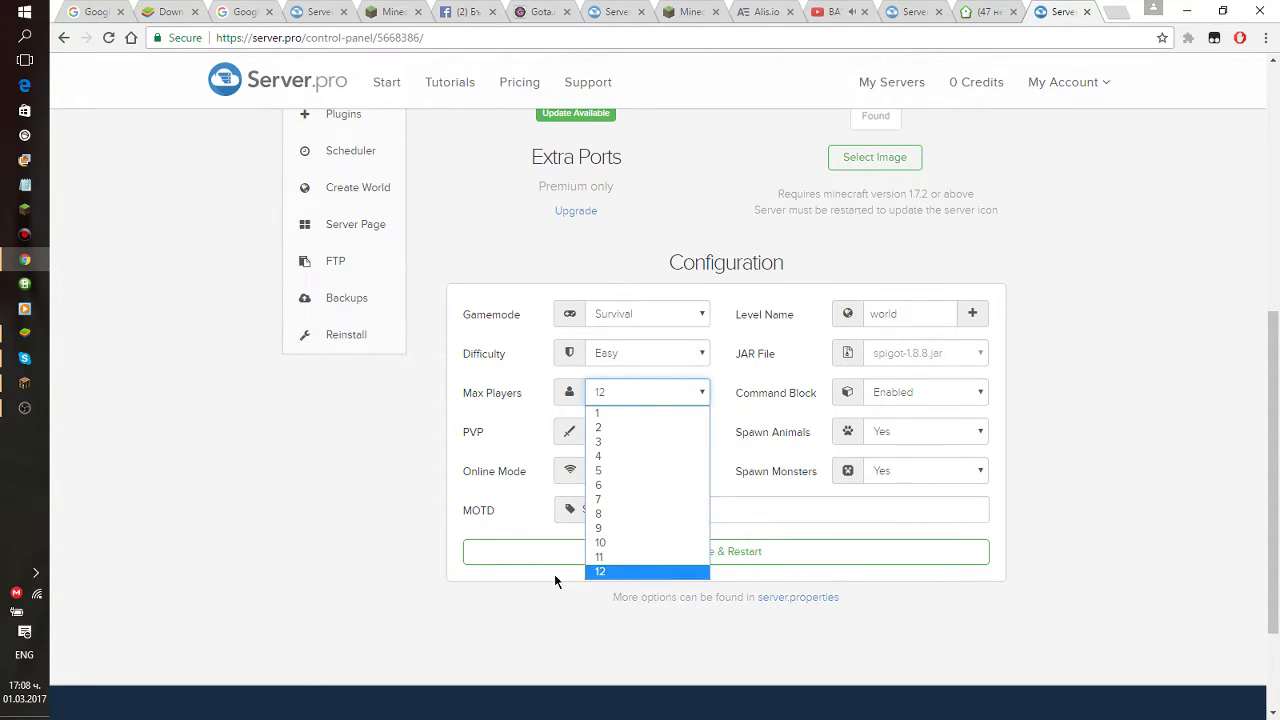
pyautogui.click(648, 572)
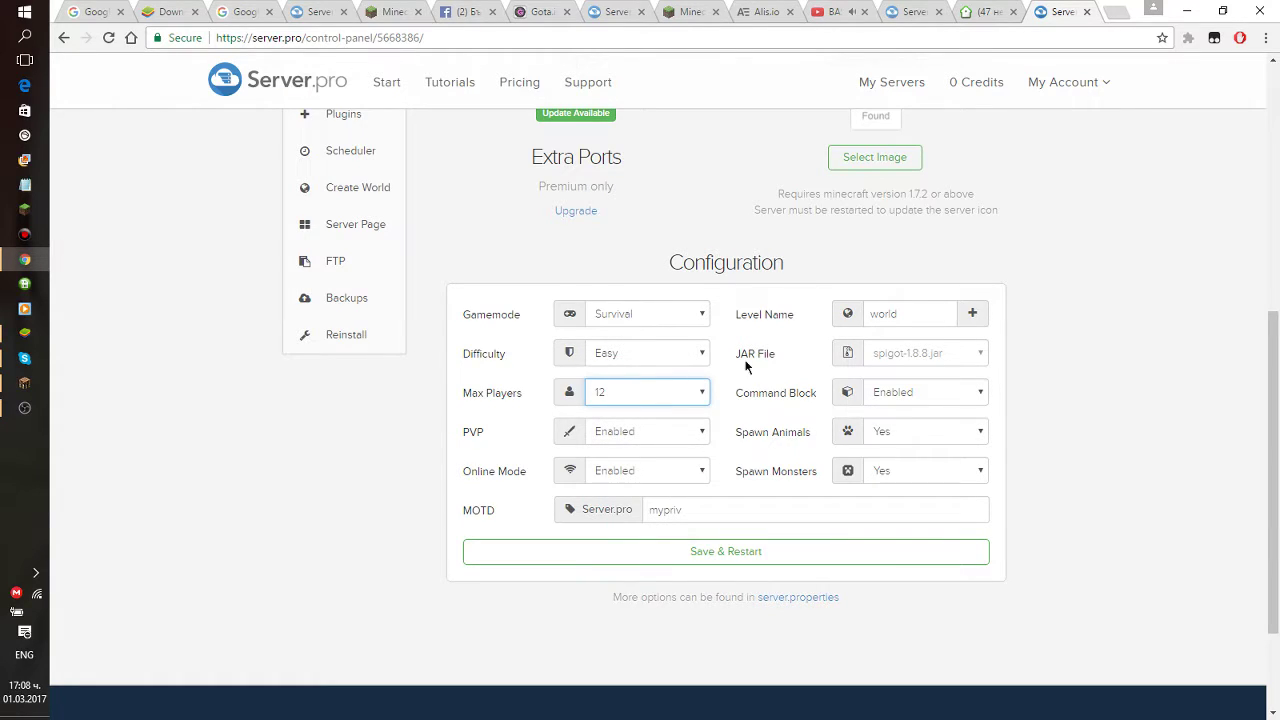
pyautogui.click(702, 476)
pyautogui.click(703, 474)
pyautogui.click(702, 475)
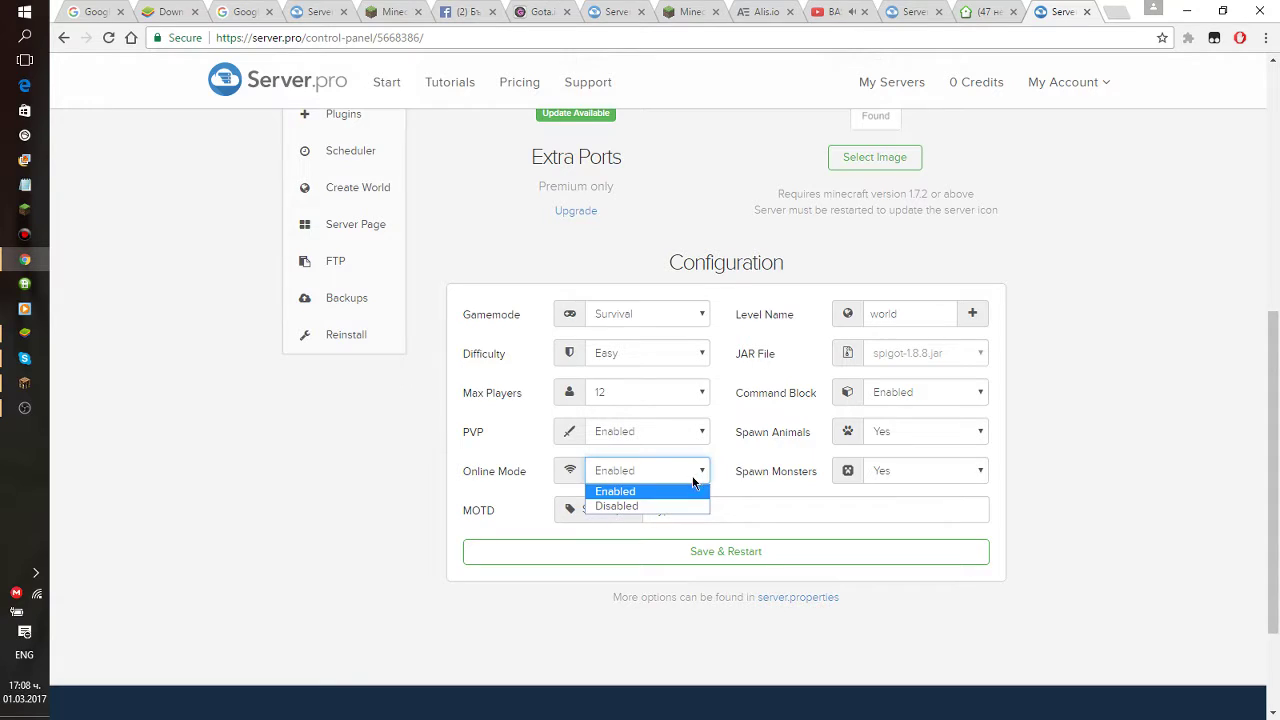
pyautogui.click(610, 506)
# Select parts of the message of the day text, including the Server.pro prefix.
pyautogui.moveTo(700, 504); pyautogui.dragTo(643, 508)
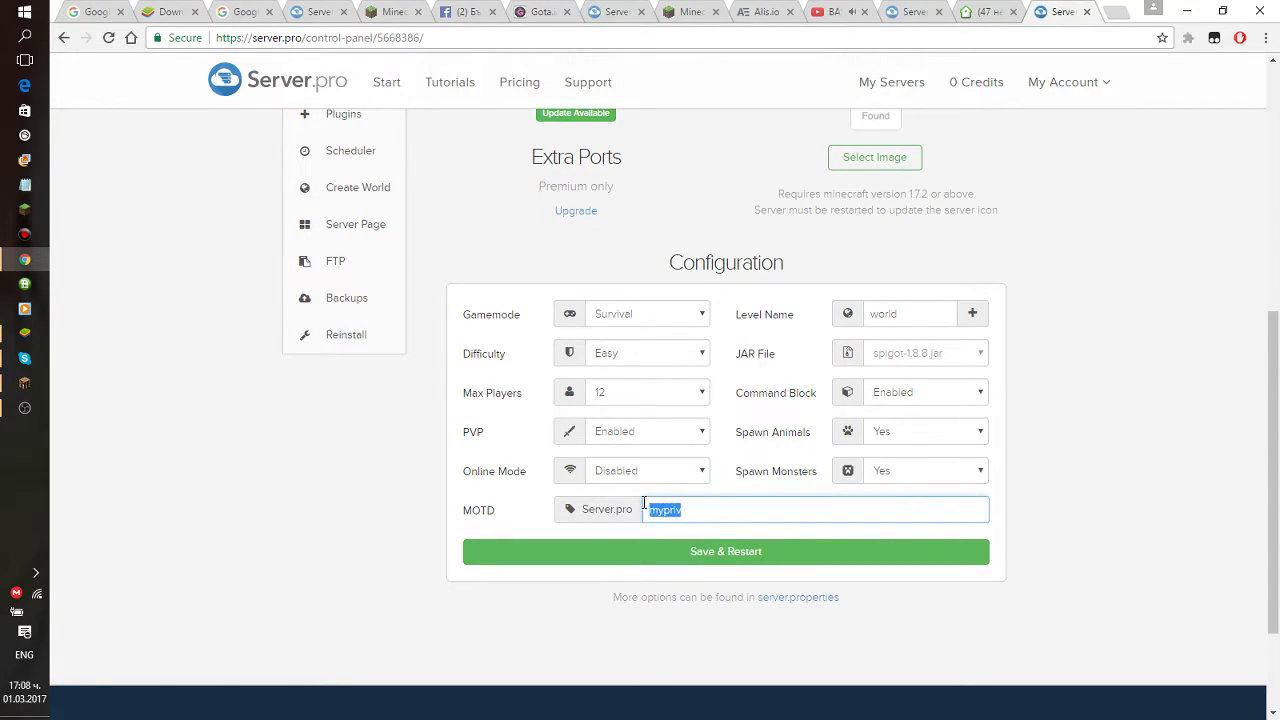
pyautogui.click(631, 514)
pyautogui.doubleClick(611, 511)
pyautogui.click(632, 516)
pyautogui.rightClick(632, 515)
pyautogui.click(610, 514)
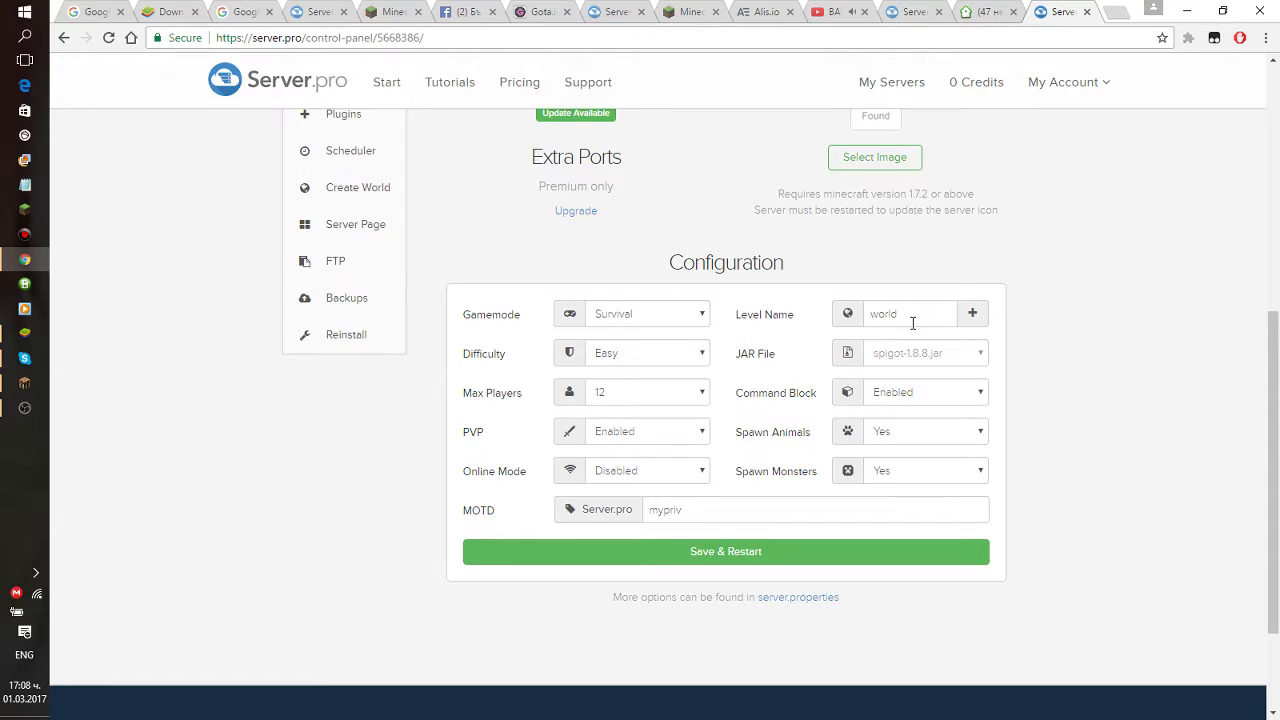
pyautogui.scroll(2, 912, 323)
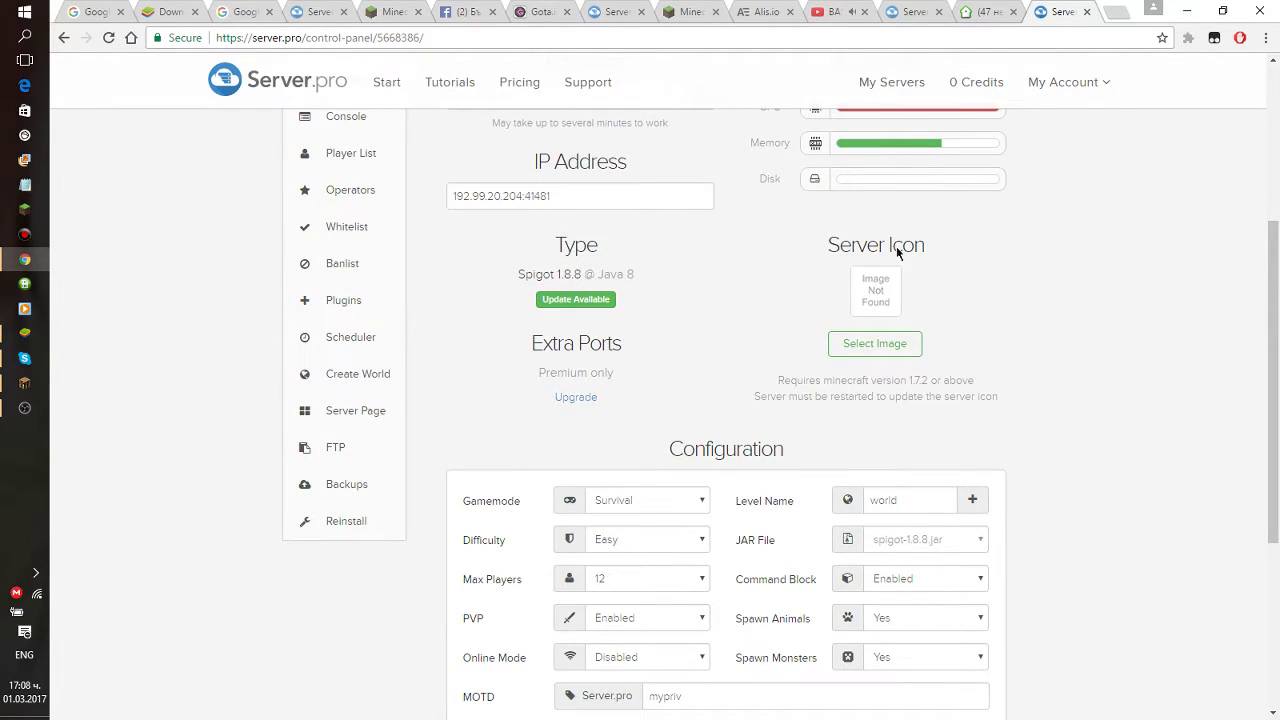
pyautogui.moveTo(777, 377); pyautogui.dragTo(970, 380)
pyautogui.click(807, 370)
pyautogui.moveTo(771, 383); pyautogui.dragTo(955, 382)
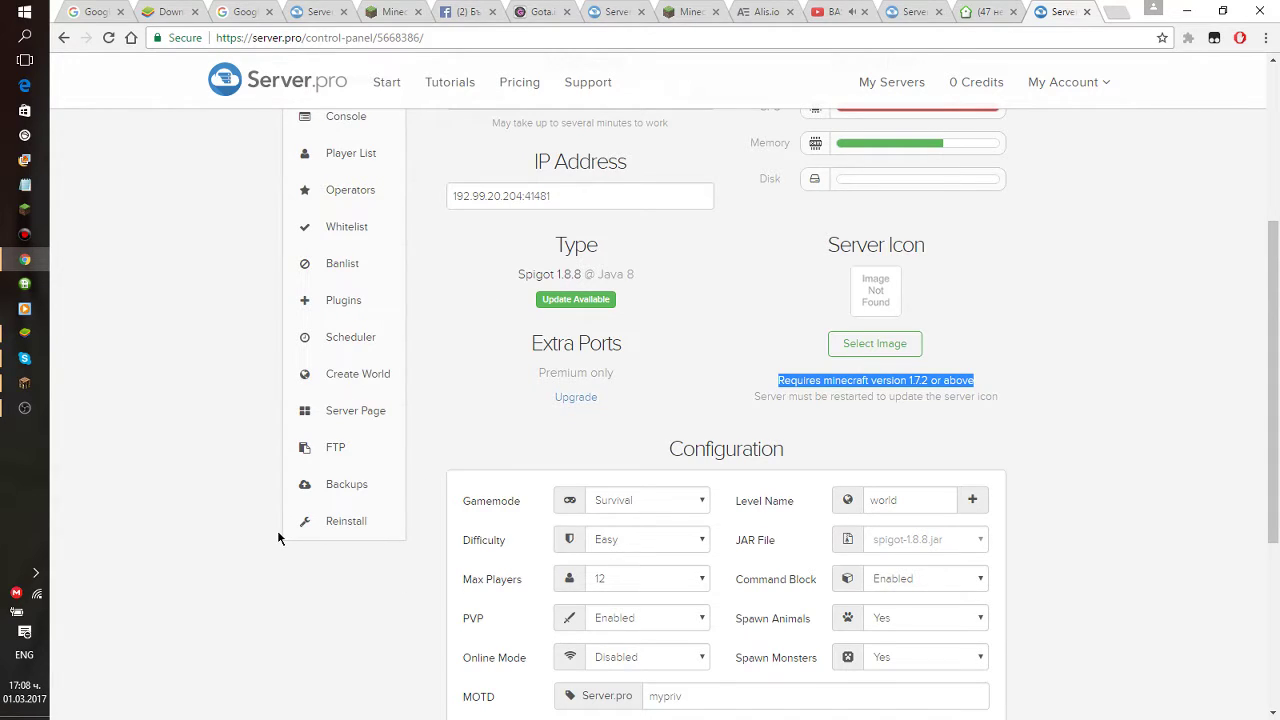
pyautogui.press('XF86AudioLowerVolume')
pyautogui.moveTo(752, 398); pyautogui.dragTo(940, 361)
pyautogui.click(762, 383)
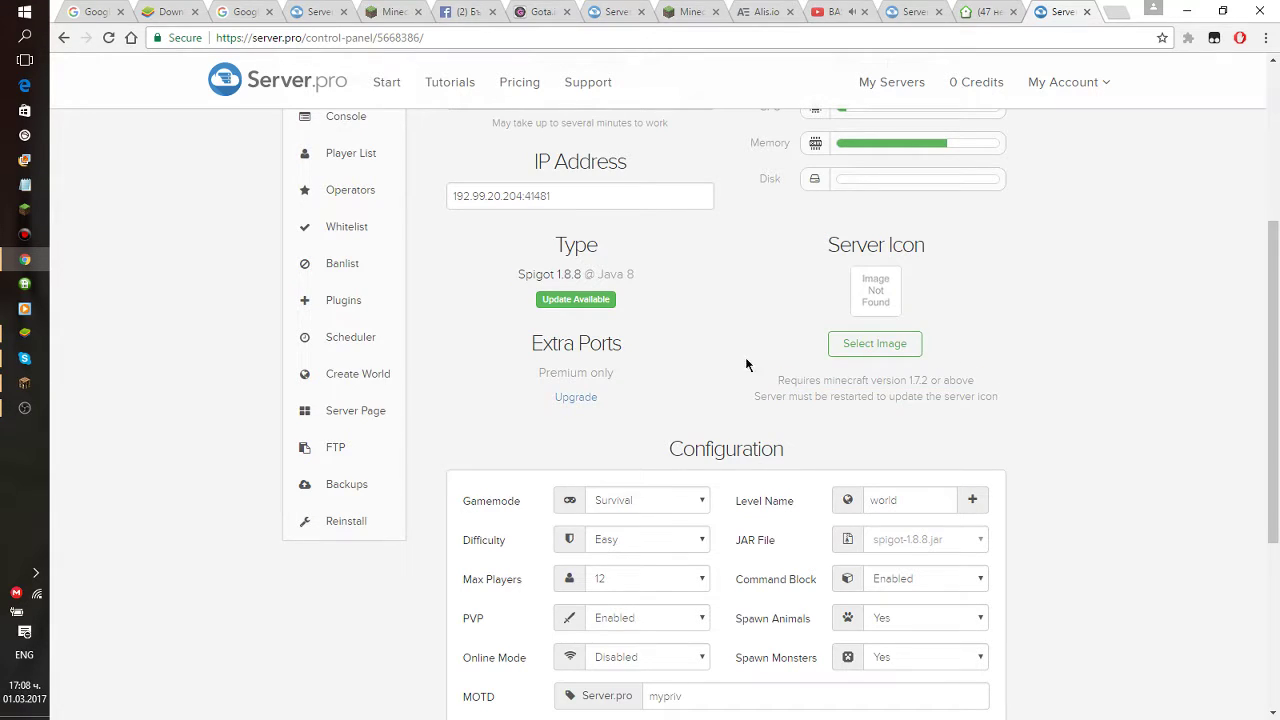
pyautogui.moveTo(525, 351); pyautogui.dragTo(530, 377)
pyautogui.click(609, 379)
pyautogui.click(588, 388)
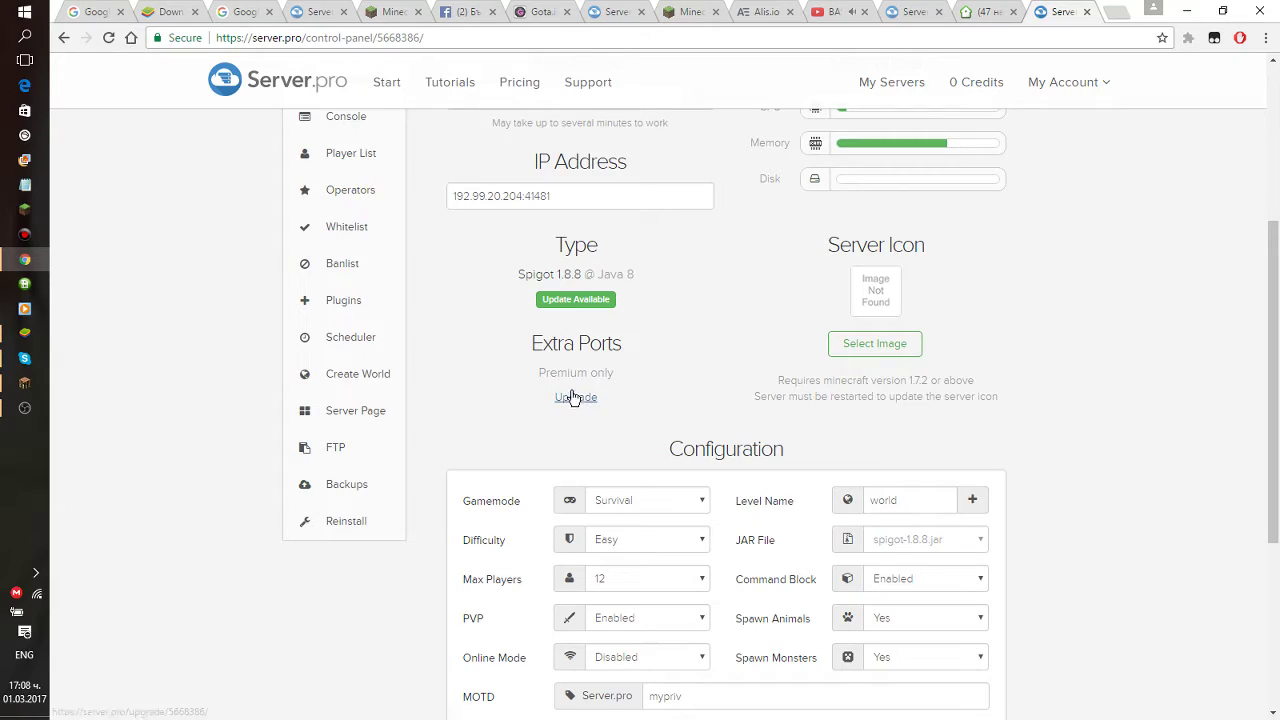
pyautogui.scroll(2, 548, 307)
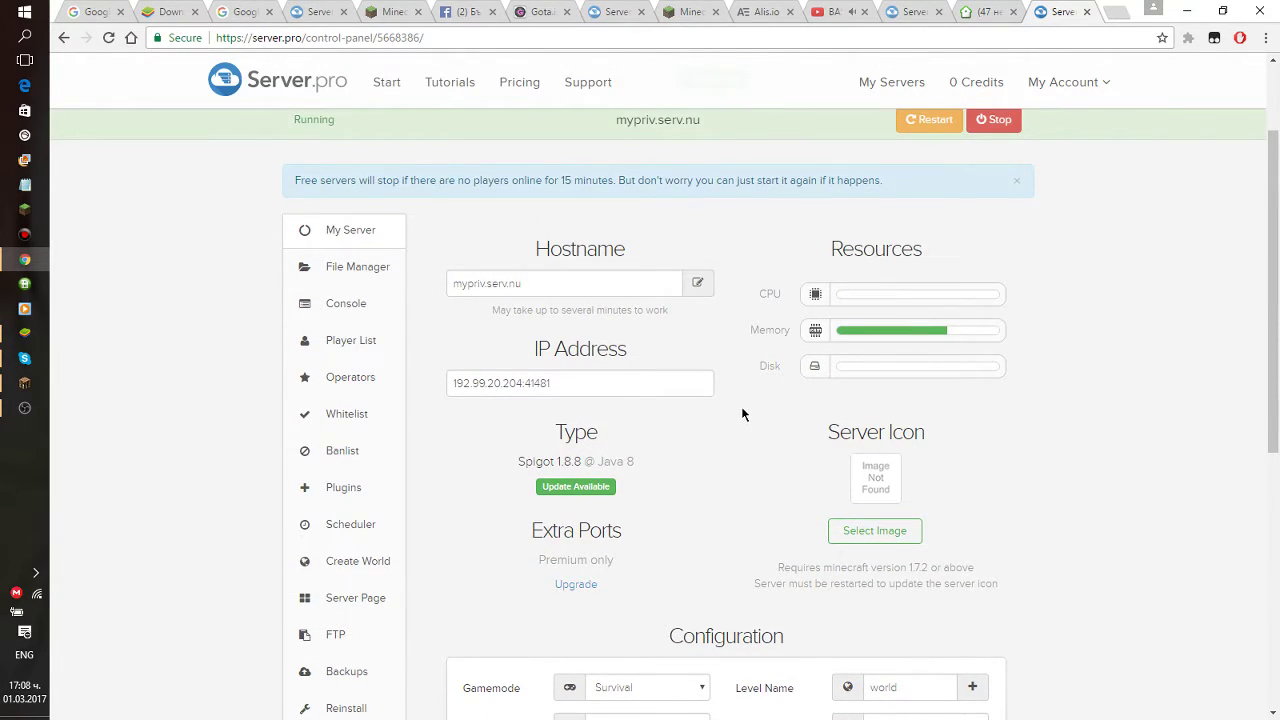
pyautogui.moveTo(876, 180); pyautogui.dragTo(921, 194)
pyautogui.moveTo(764, 208); pyautogui.dragTo(872, 170)
pyautogui.moveTo(295, 186); pyautogui.dragTo(880, 188)
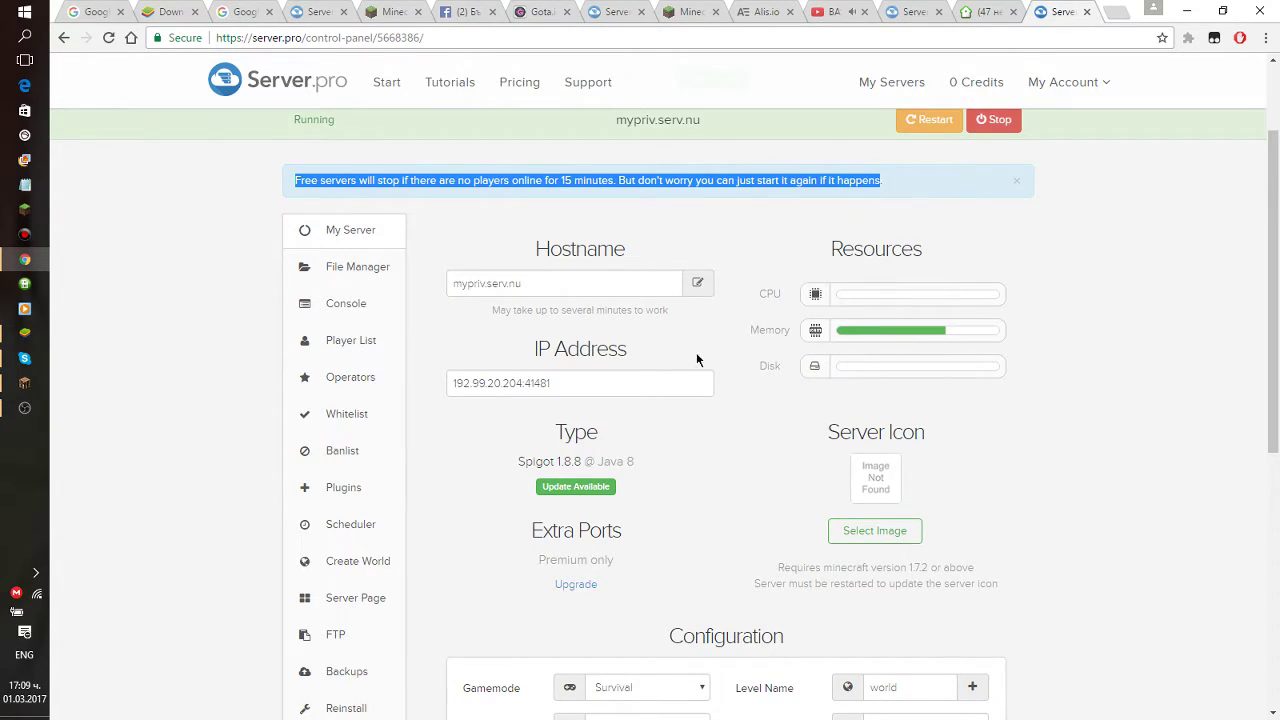
pyautogui.click(727, 324)
pyautogui.click(560, 287)
pyautogui.click(709, 284)
pyautogui.click(786, 127)
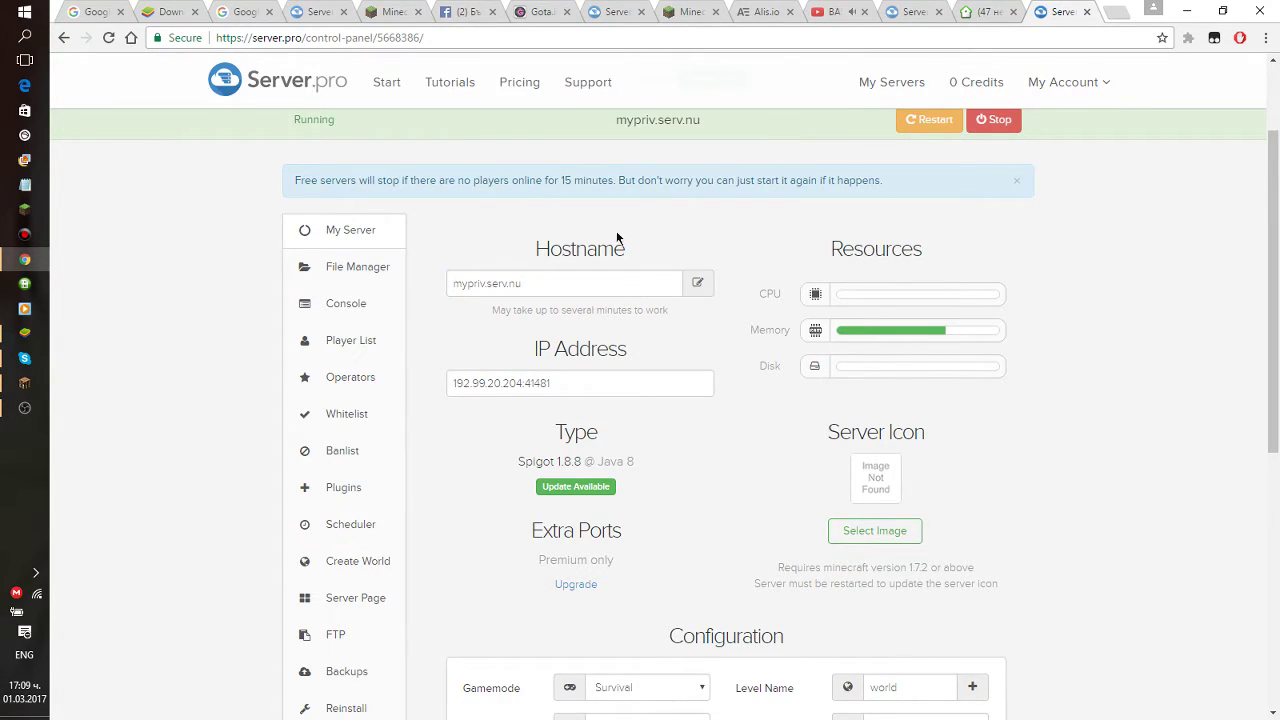
pyautogui.click(559, 386)
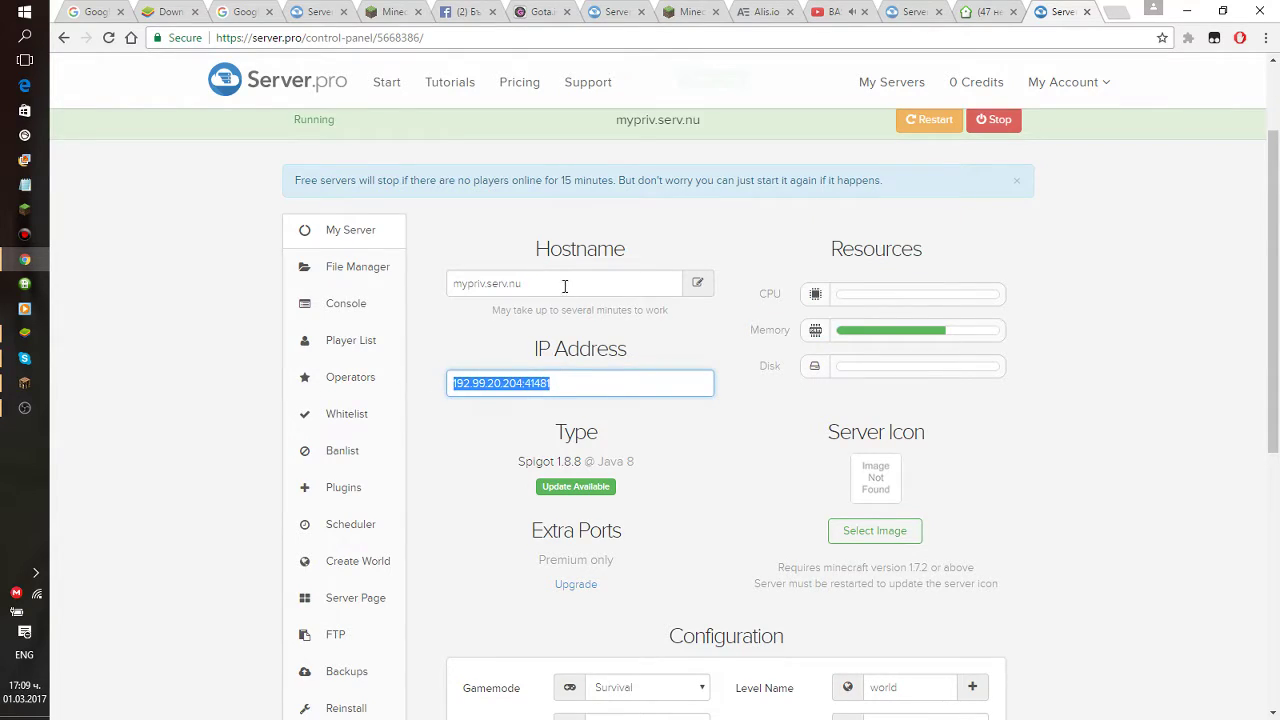
pyautogui.click(505, 284)
pyautogui.click(551, 384)
pyautogui.click(498, 283)
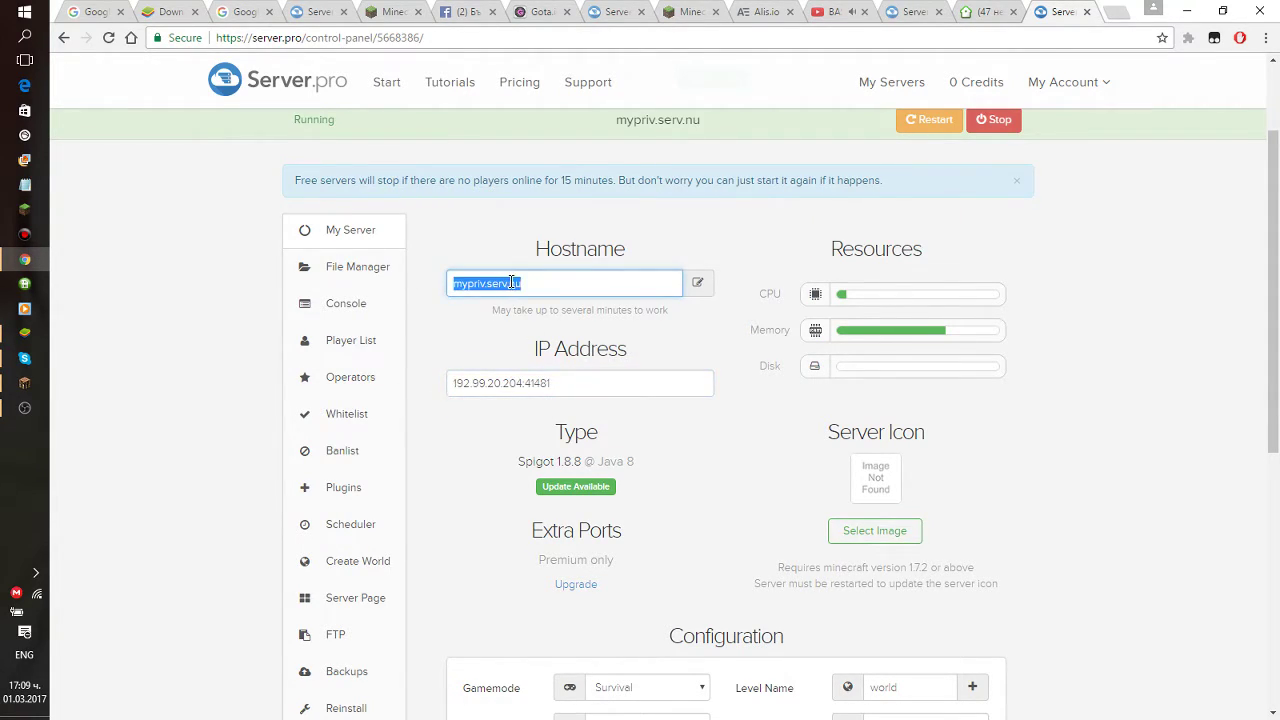
# Filter the server console to warnings, then errors, and open the File Manager.
pyautogui.click(368, 319)
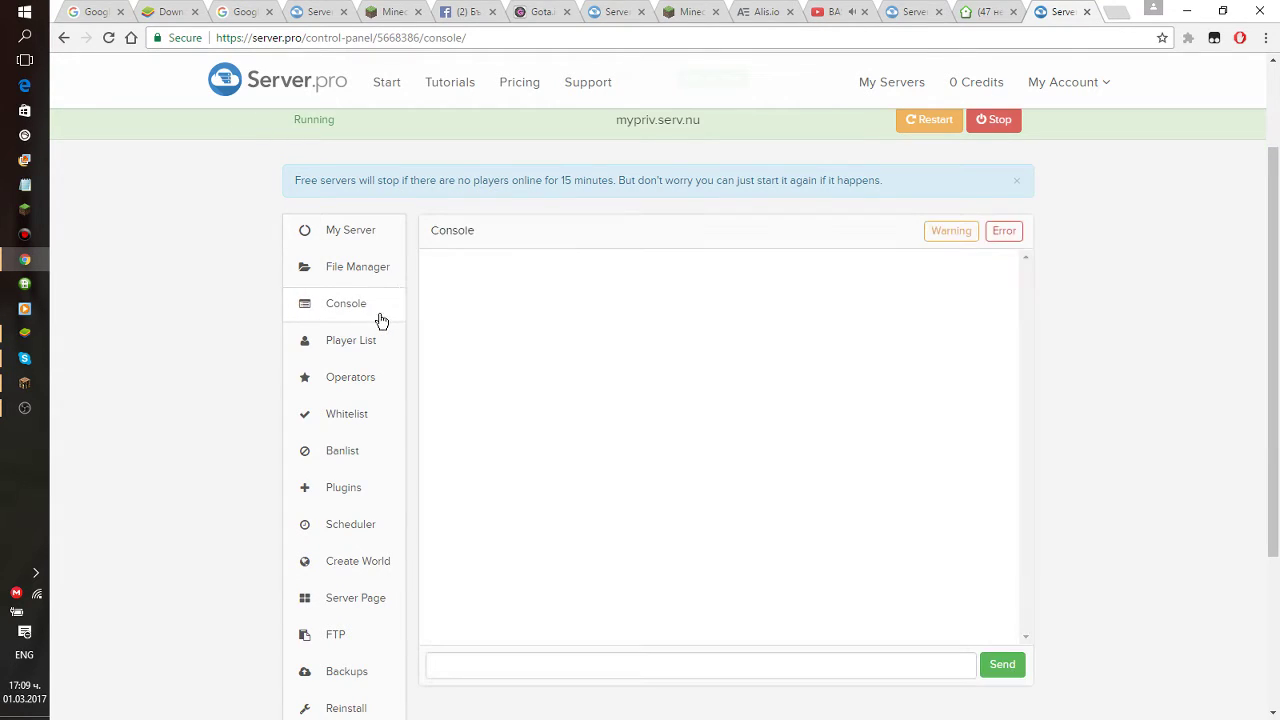
pyautogui.scroll(-1, 831, 336)
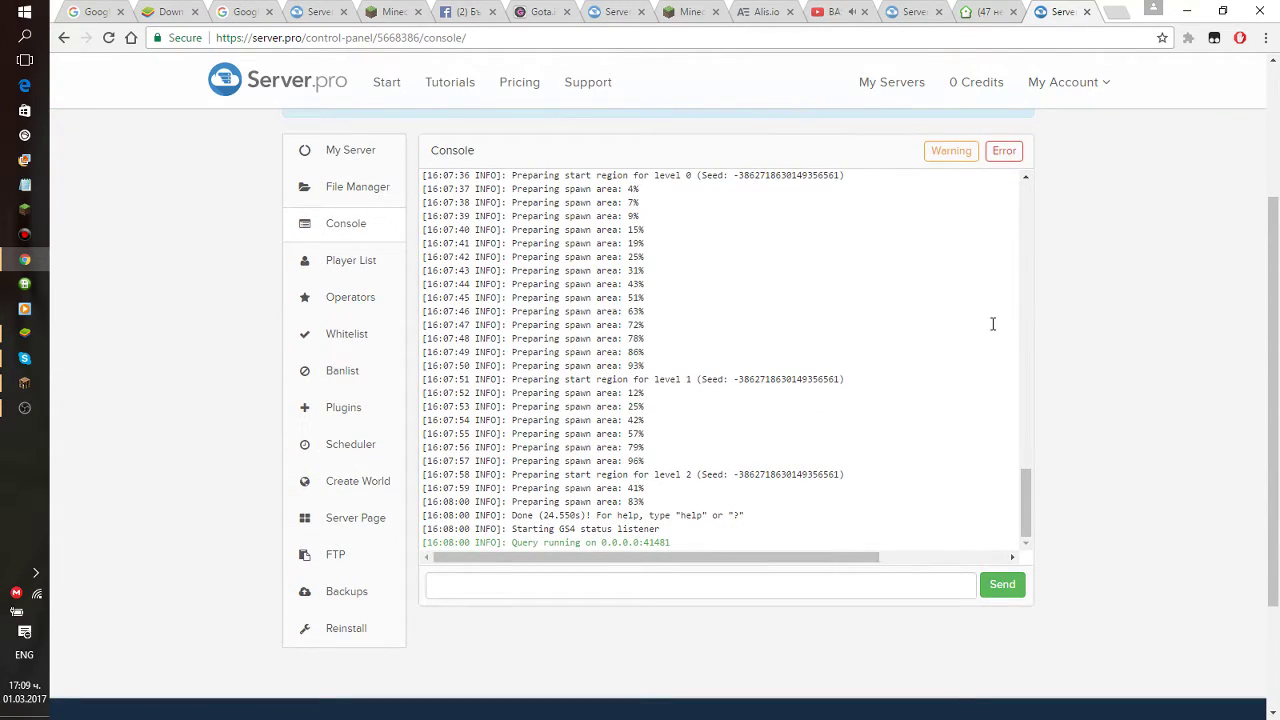
pyautogui.click(966, 158)
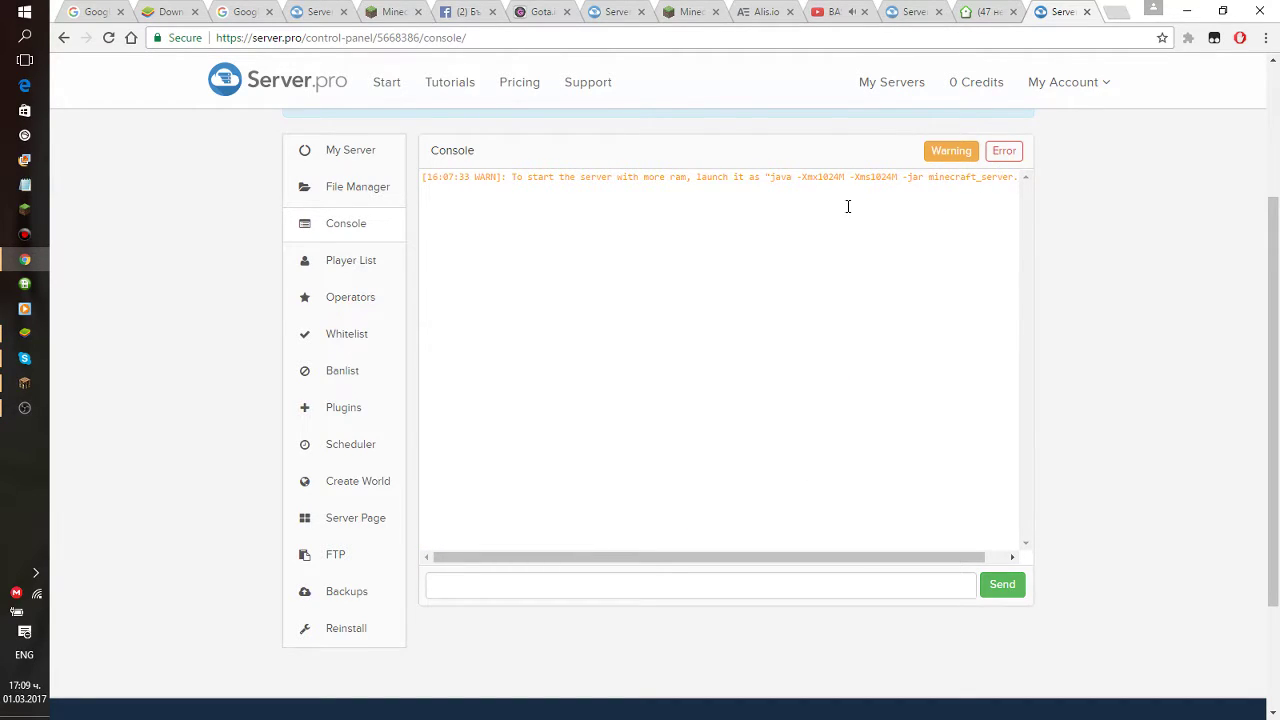
pyautogui.click(1004, 156)
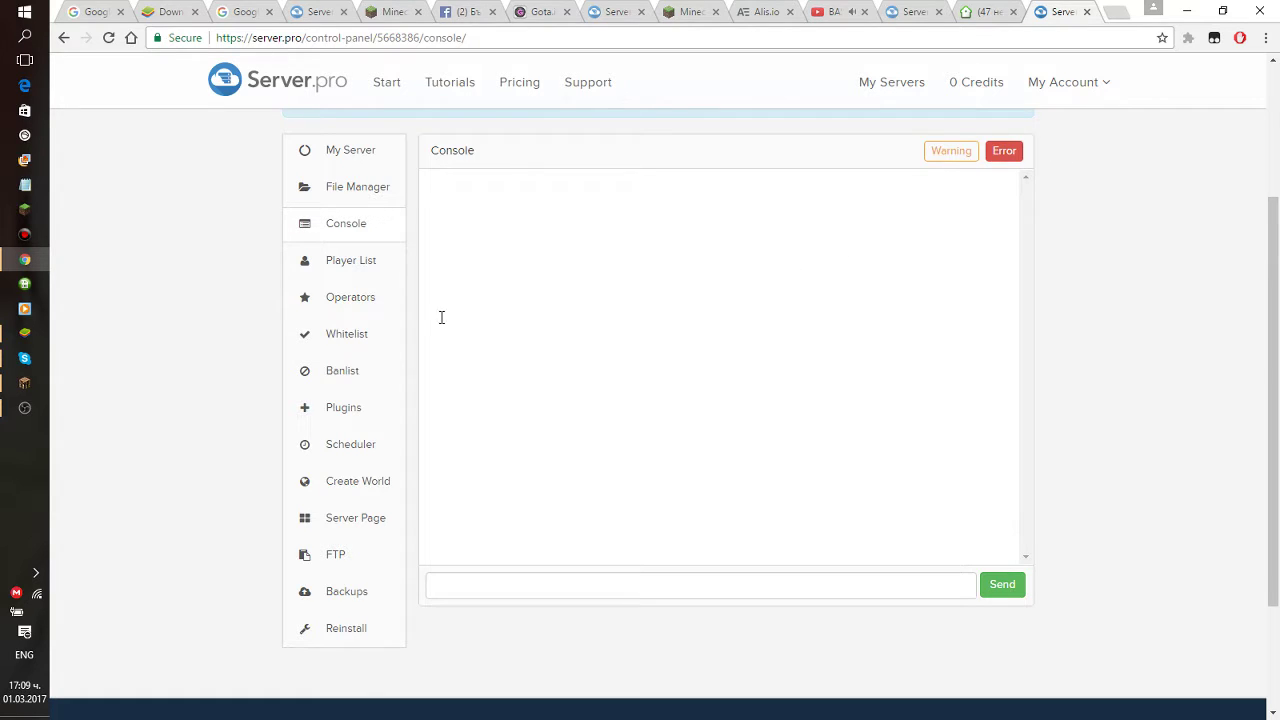
pyautogui.click(375, 206)
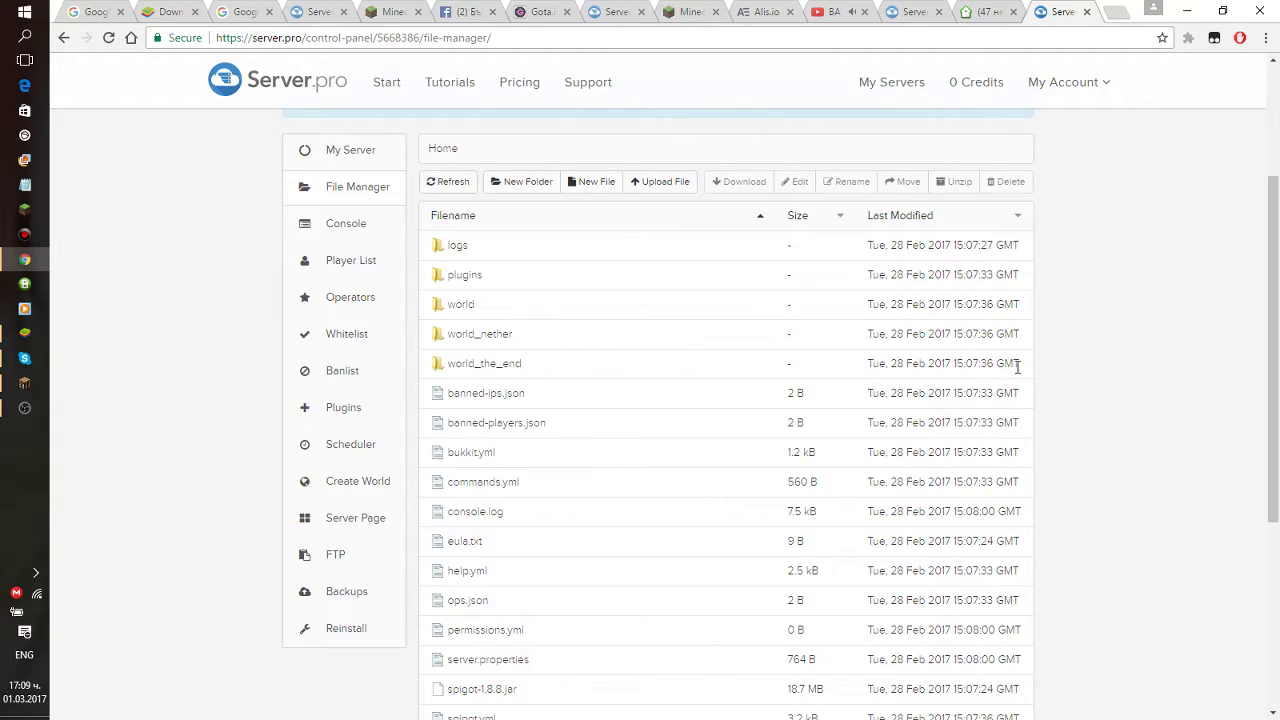
pyautogui.moveTo(866, 246); pyautogui.dragTo(1057, 271)
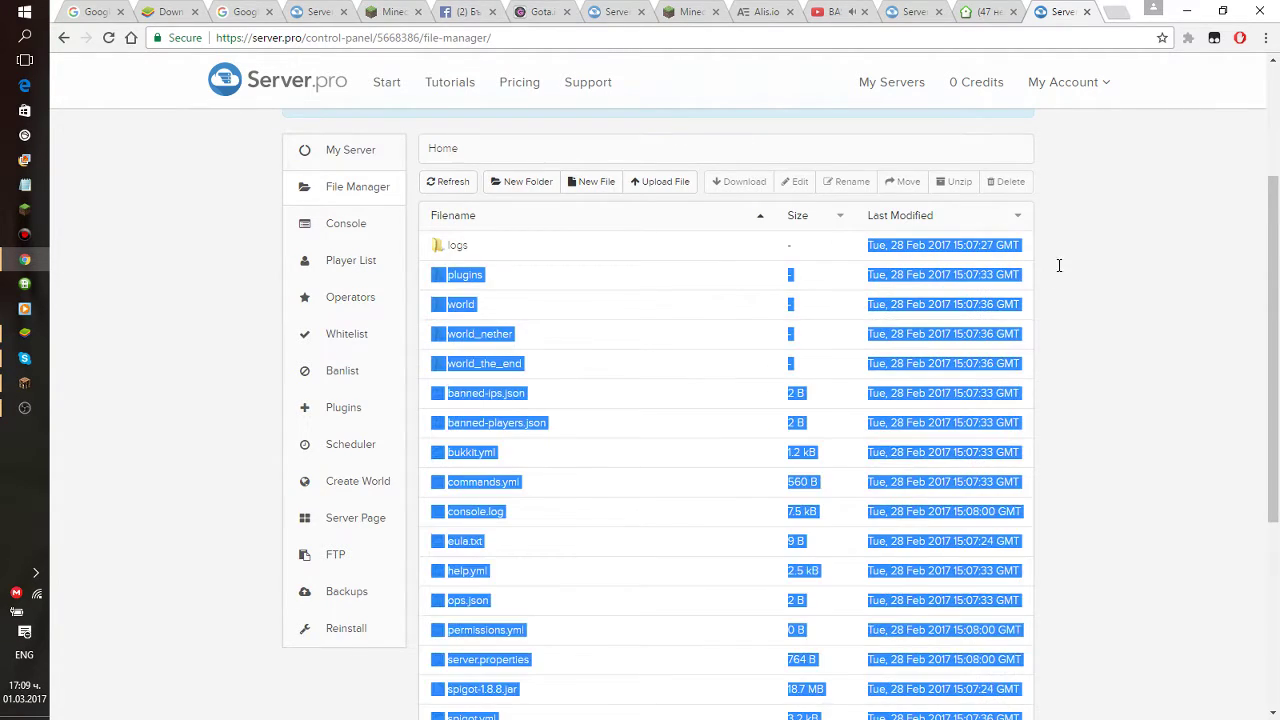
pyautogui.click(930, 306)
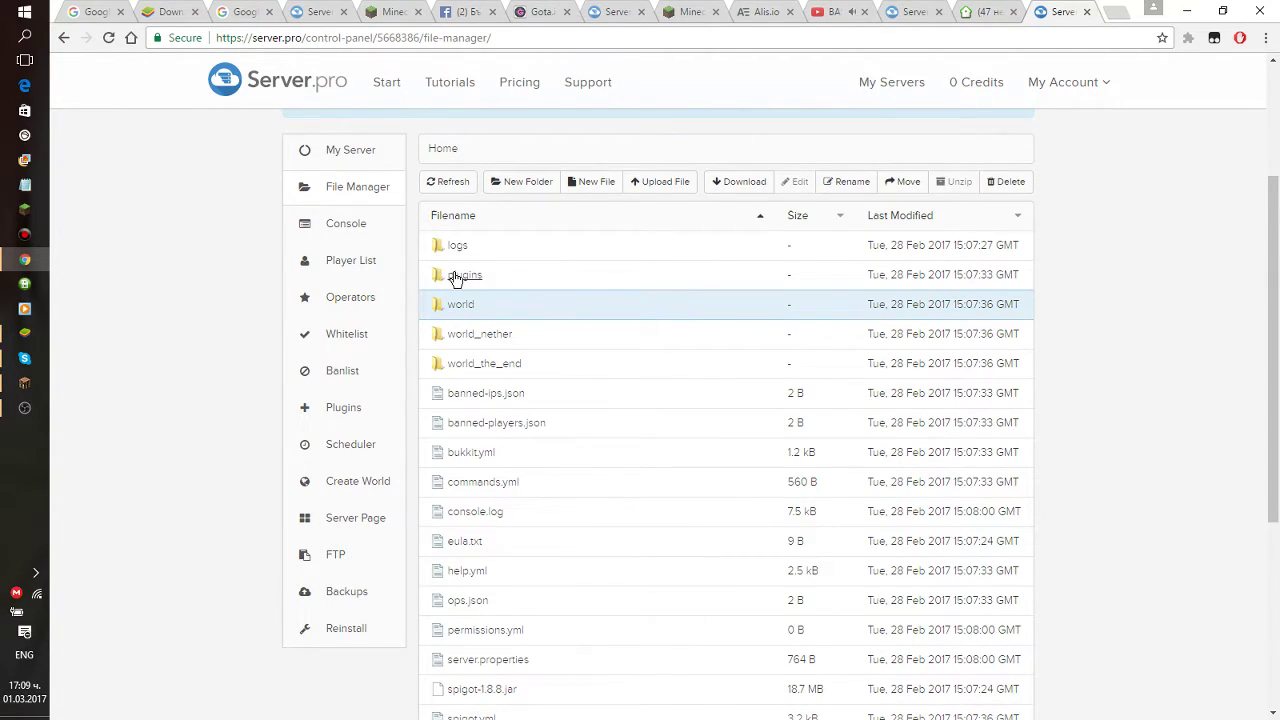
pyautogui.doubleClick(450, 275)
pyautogui.click(643, 188)
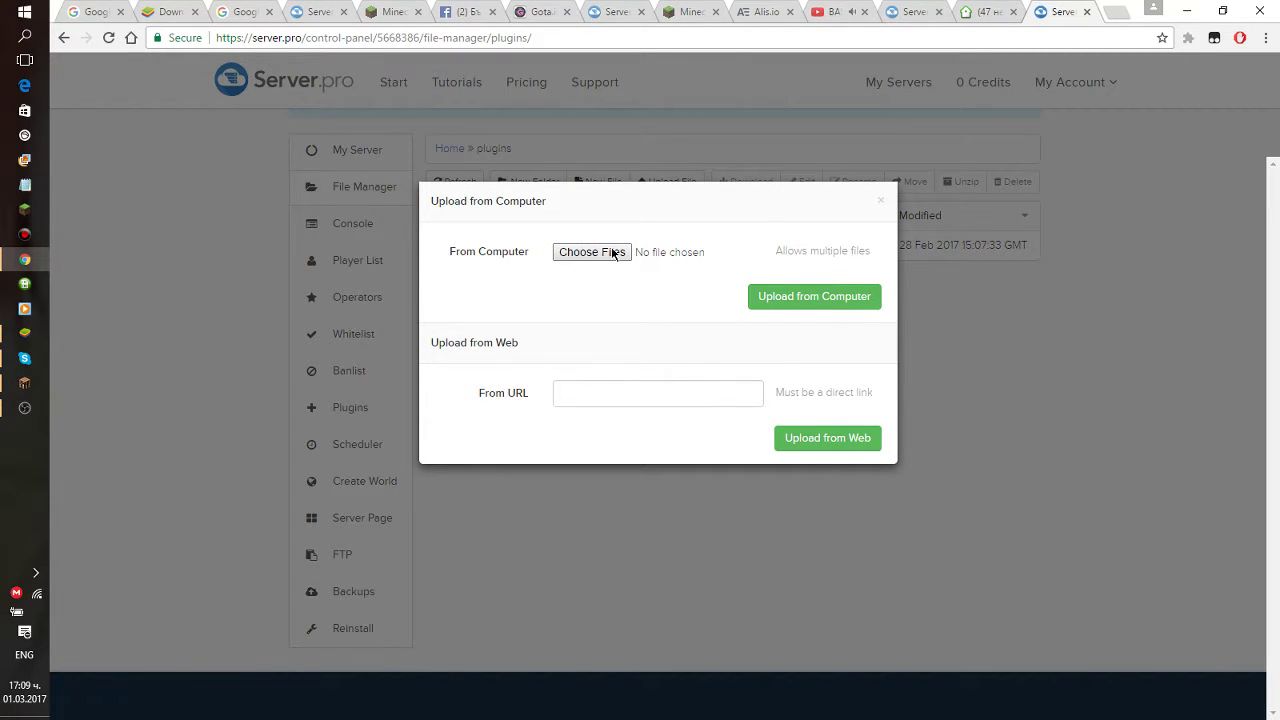
pyautogui.click(881, 203)
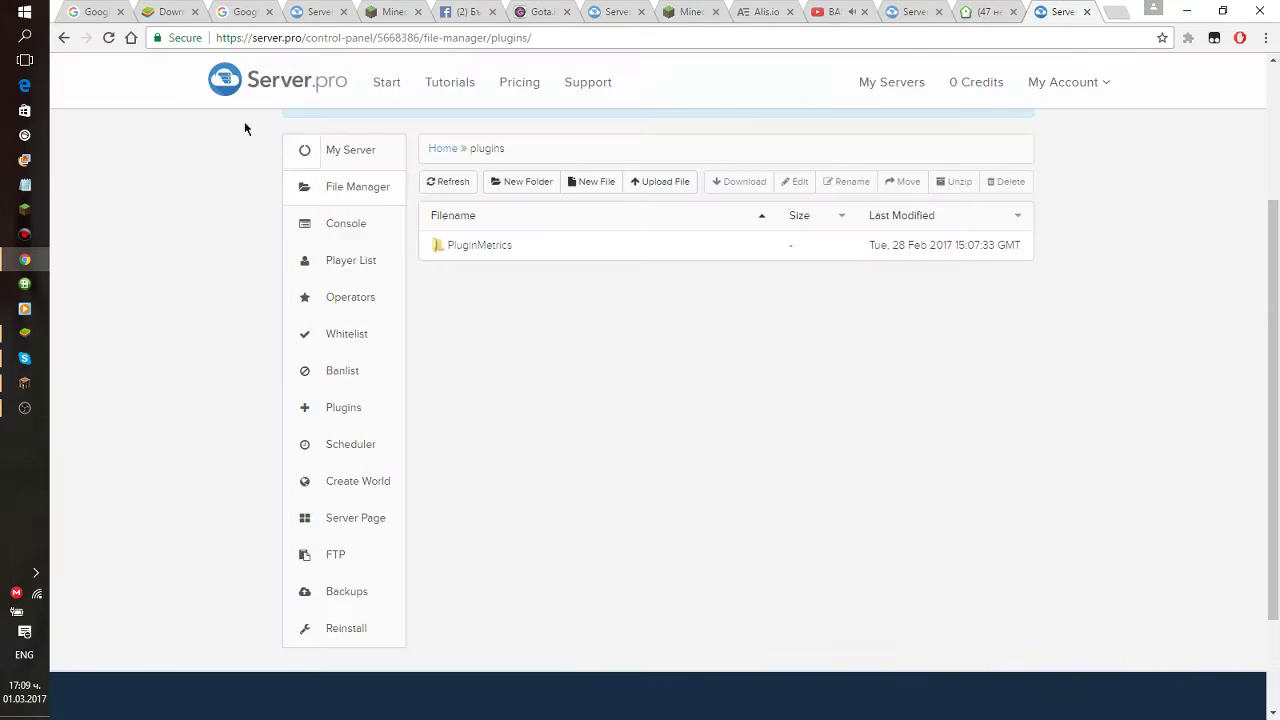
pyautogui.click(62, 39)
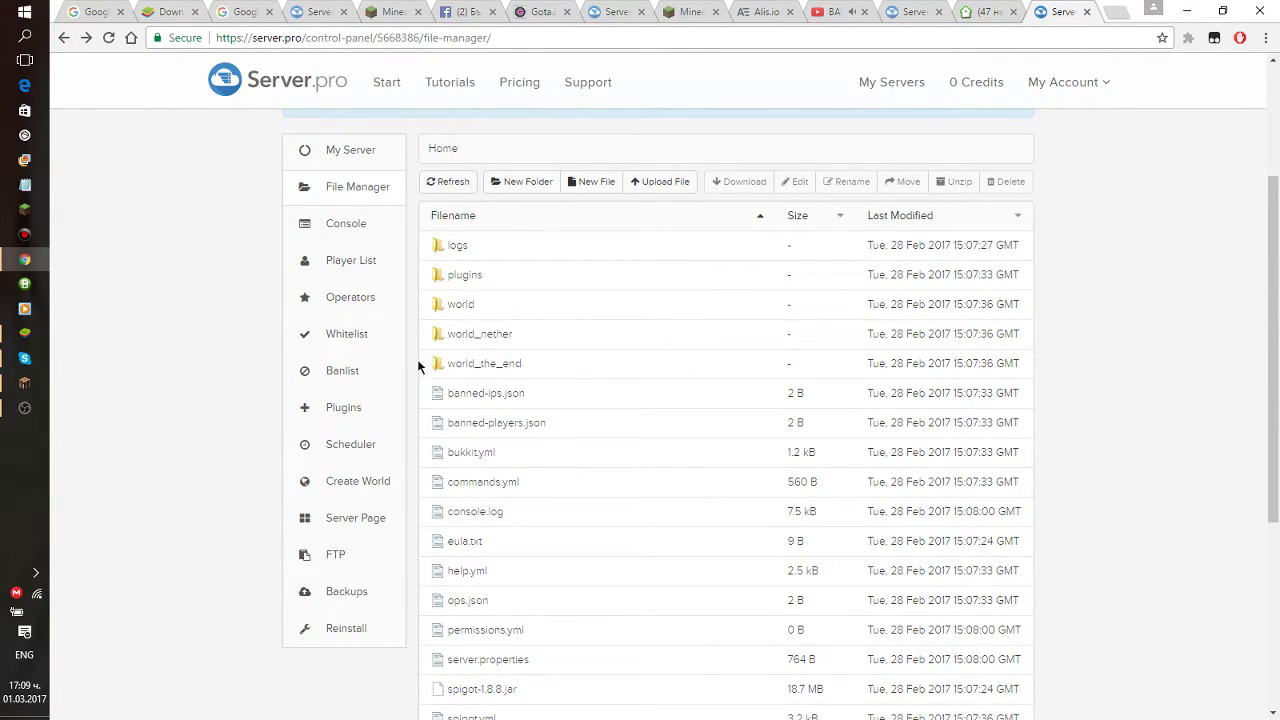
# Open logs/latest.log and highlight the server's startup log text.
pyautogui.click(455, 249)
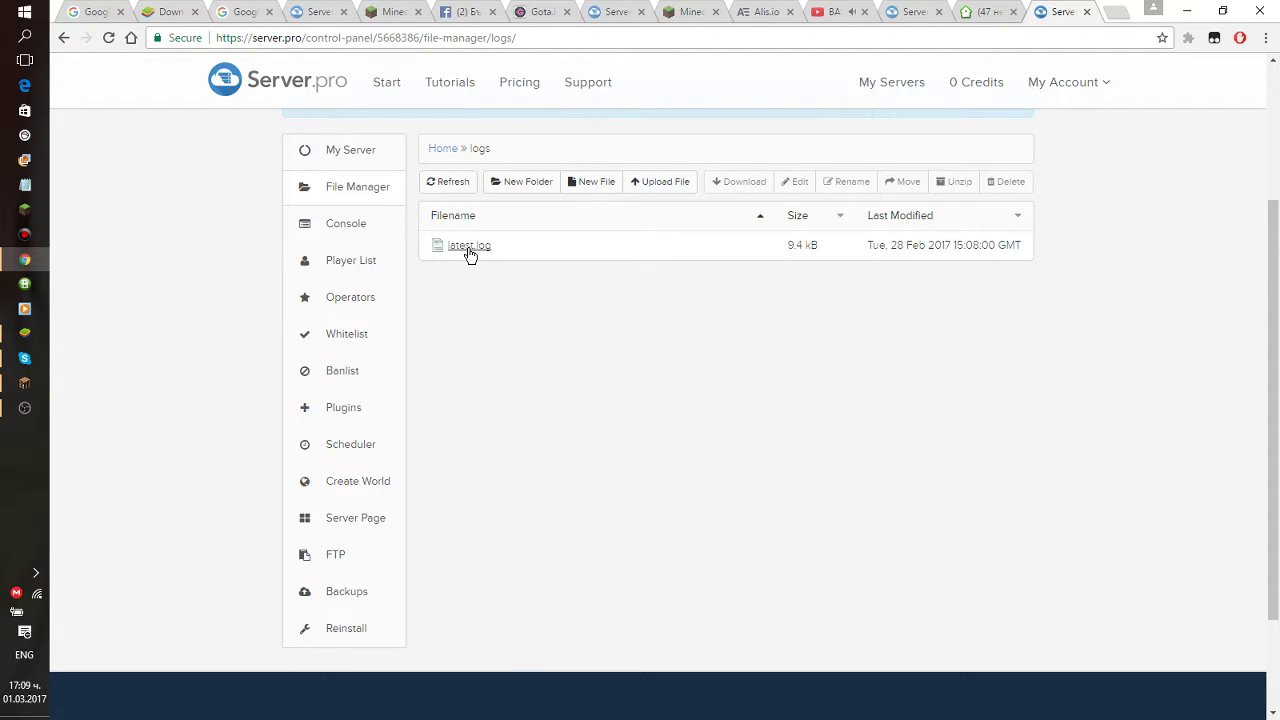
pyautogui.click(486, 252)
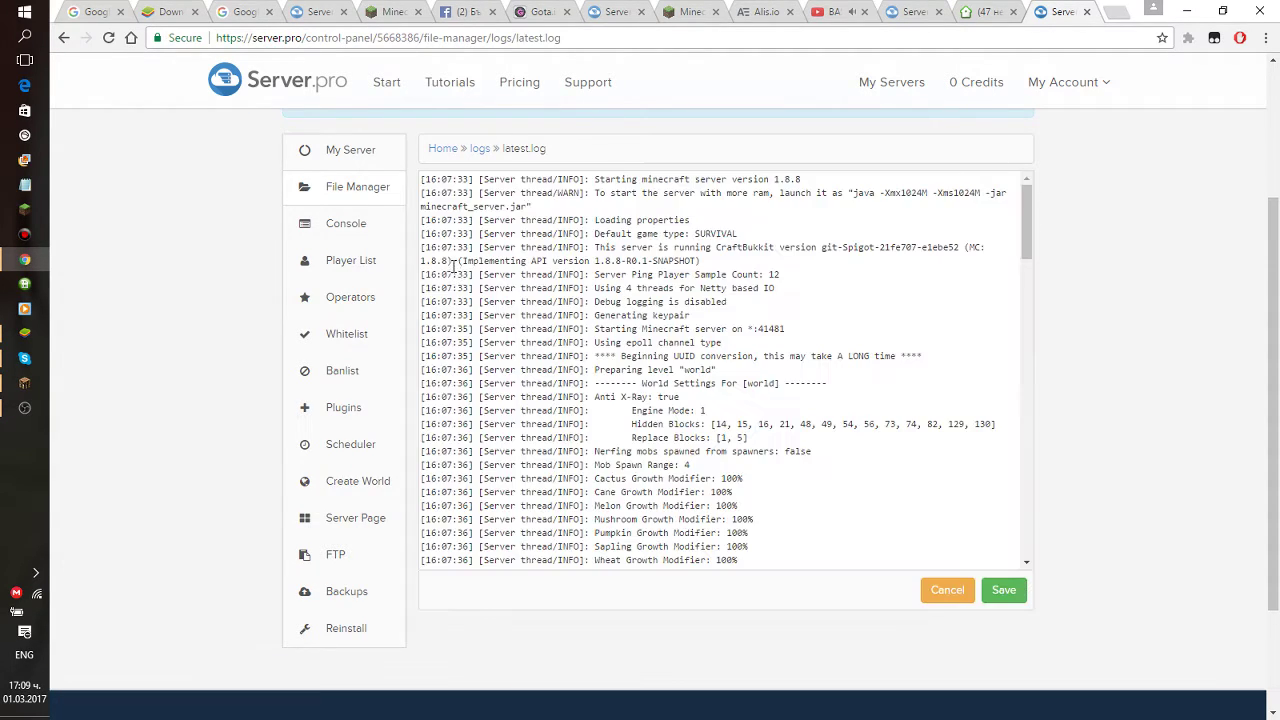
pyautogui.moveTo(488, 220); pyautogui.dragTo(823, 128)
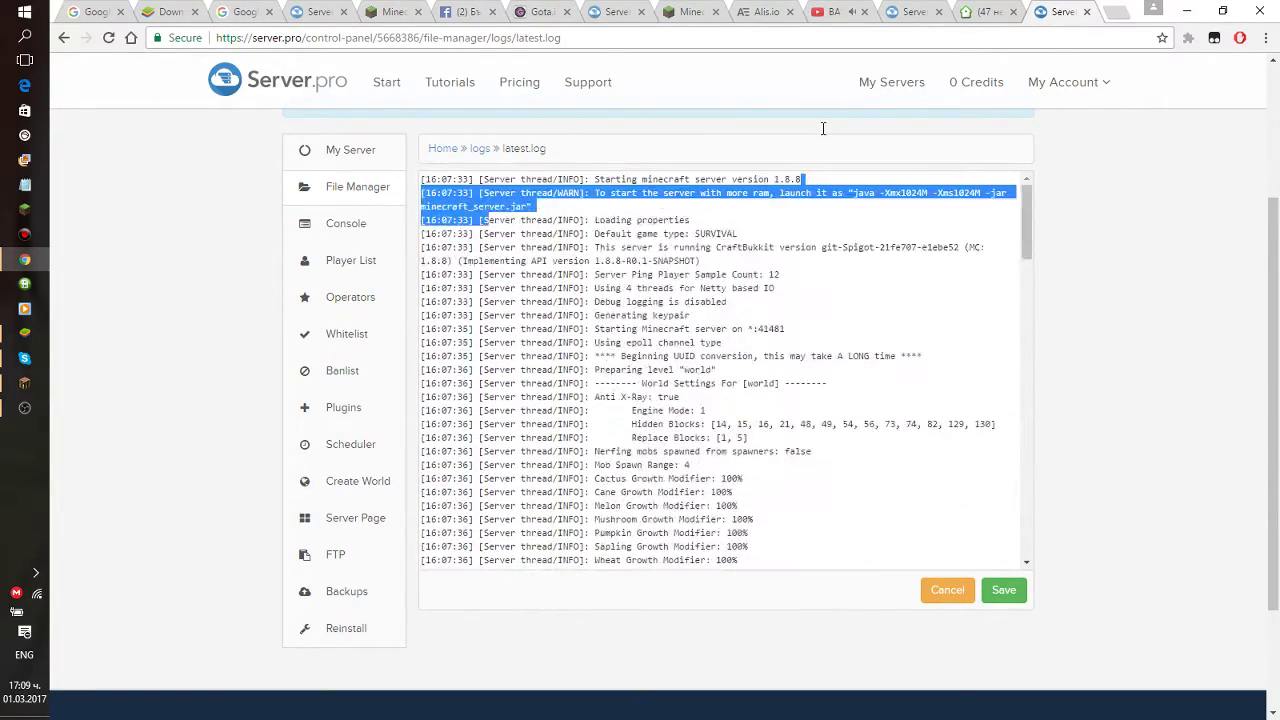
pyautogui.click(652, 258)
pyautogui.moveTo(422, 179); pyautogui.dragTo(307, 224)
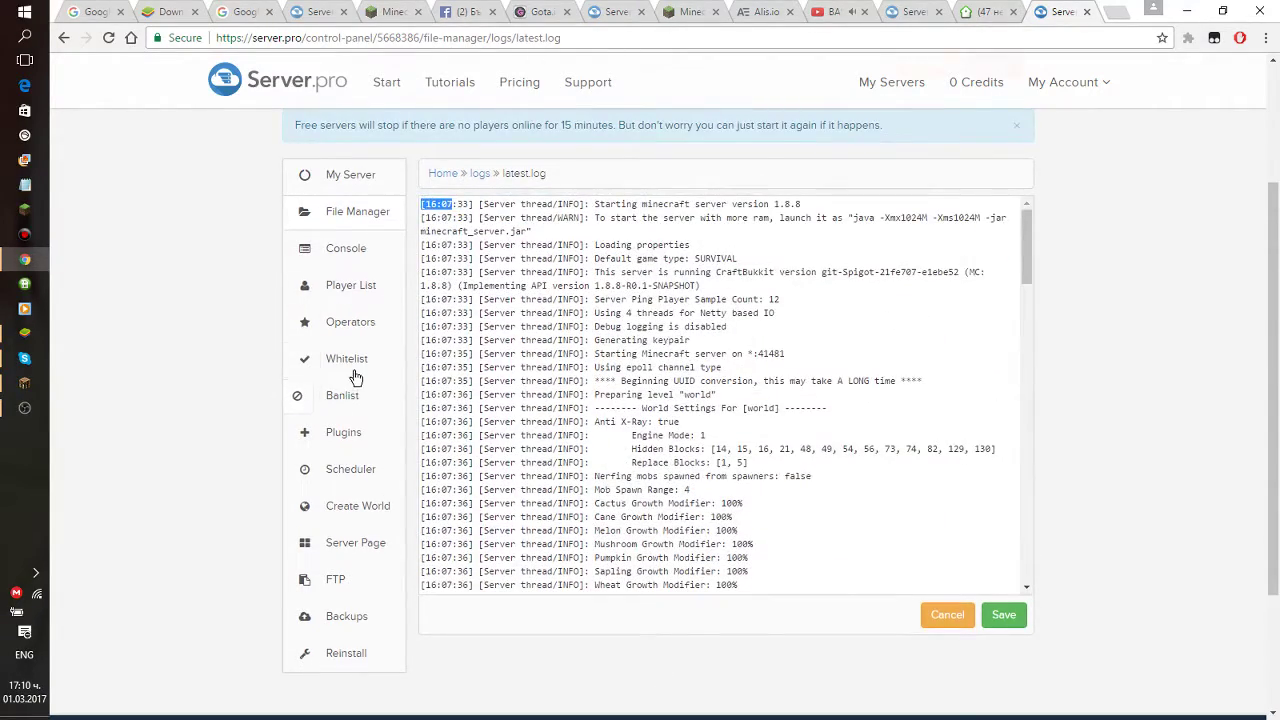
# Enable the whitelist, add a player name to it, and go to Operators.
pyautogui.click(350, 362)
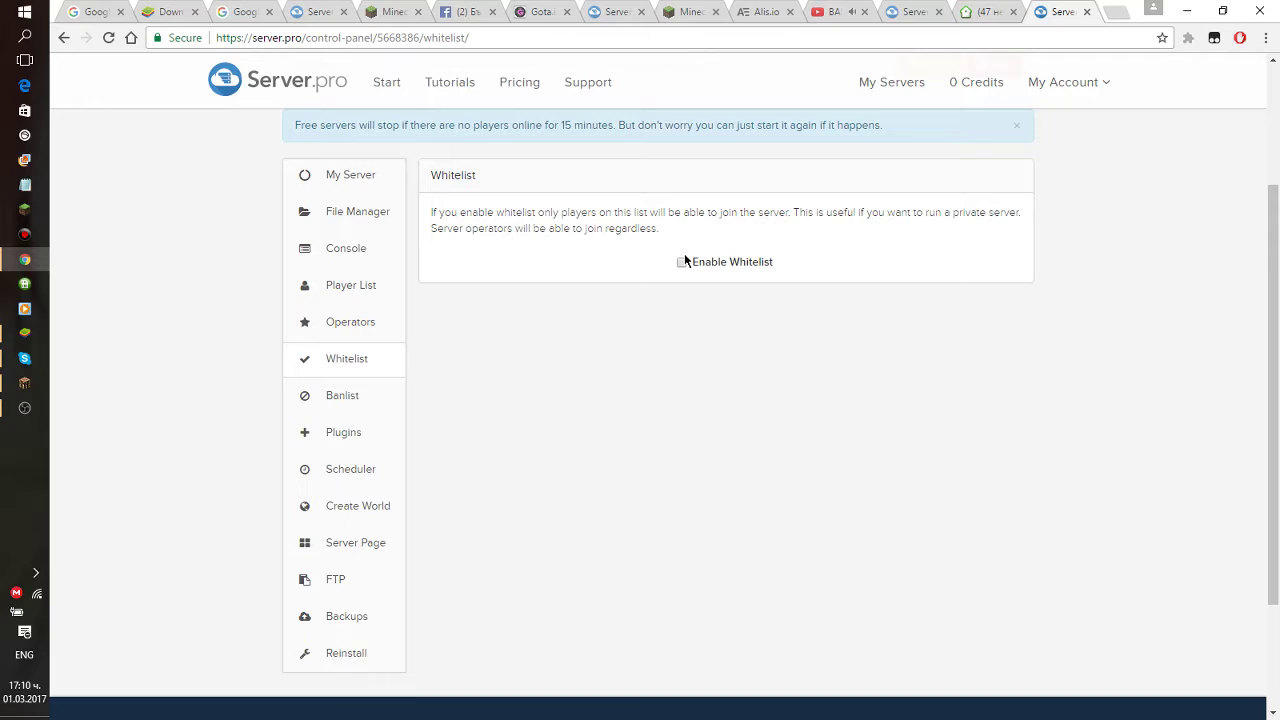
pyautogui.click(682, 263)
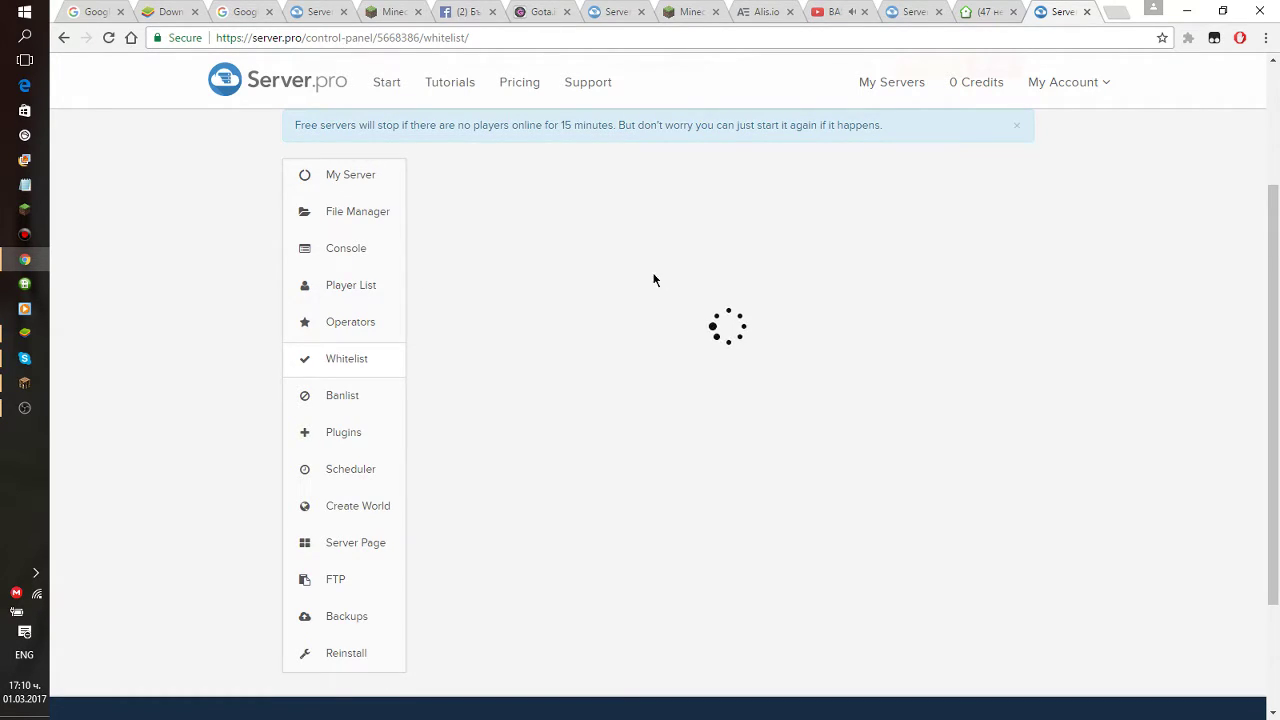
pyautogui.click(711, 391)
pyautogui.write('goshopesho')
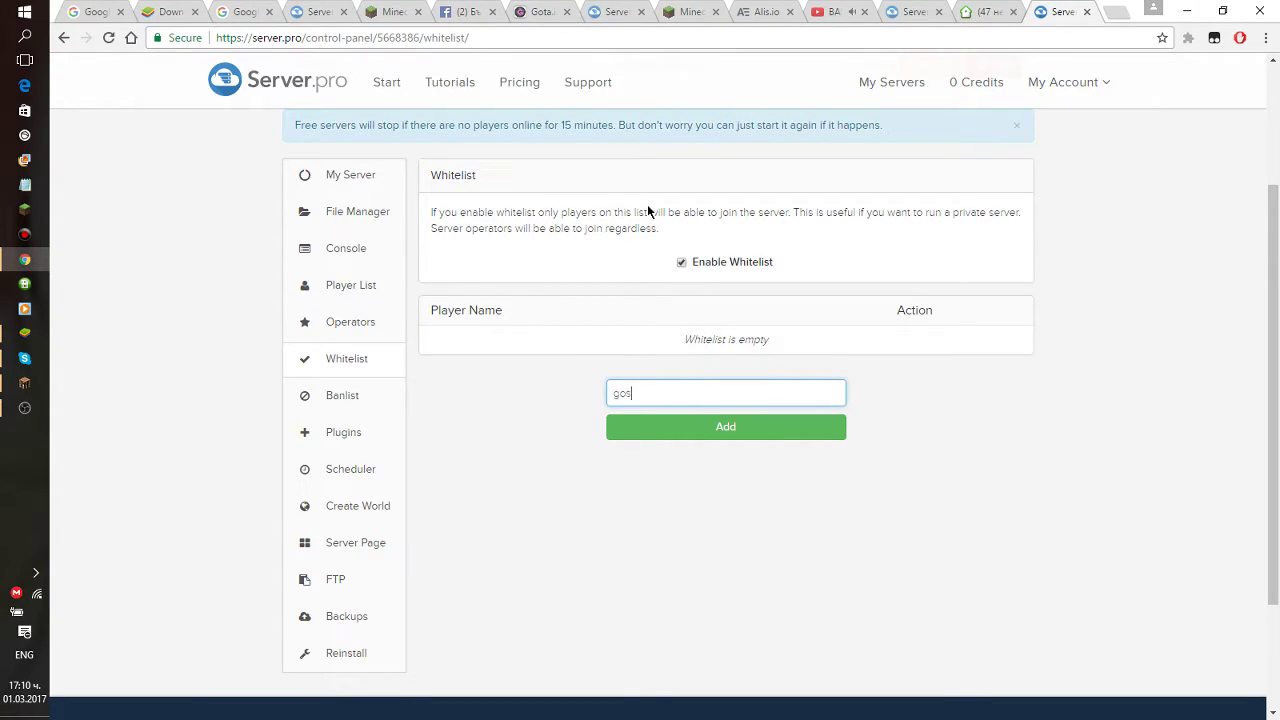
pyautogui.click(786, 430)
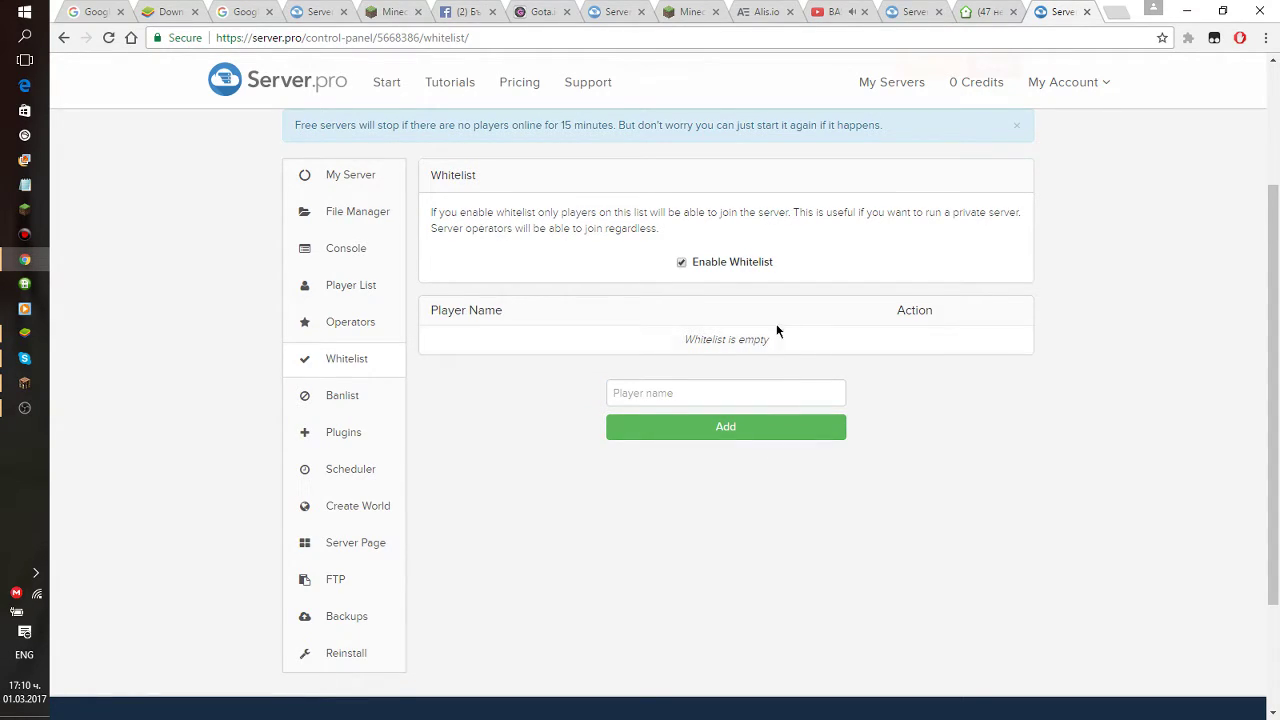
pyautogui.click(397, 327)
pyautogui.moveTo(781, 202)
pyautogui.mouseDown()
pyautogui.moveTo(672, 204)
pyautogui.moveTo(781, 208)
pyautogui.mouseUp()
# Enter a player name on the Operators page and add it as operator.
pyautogui.click(757, 260)
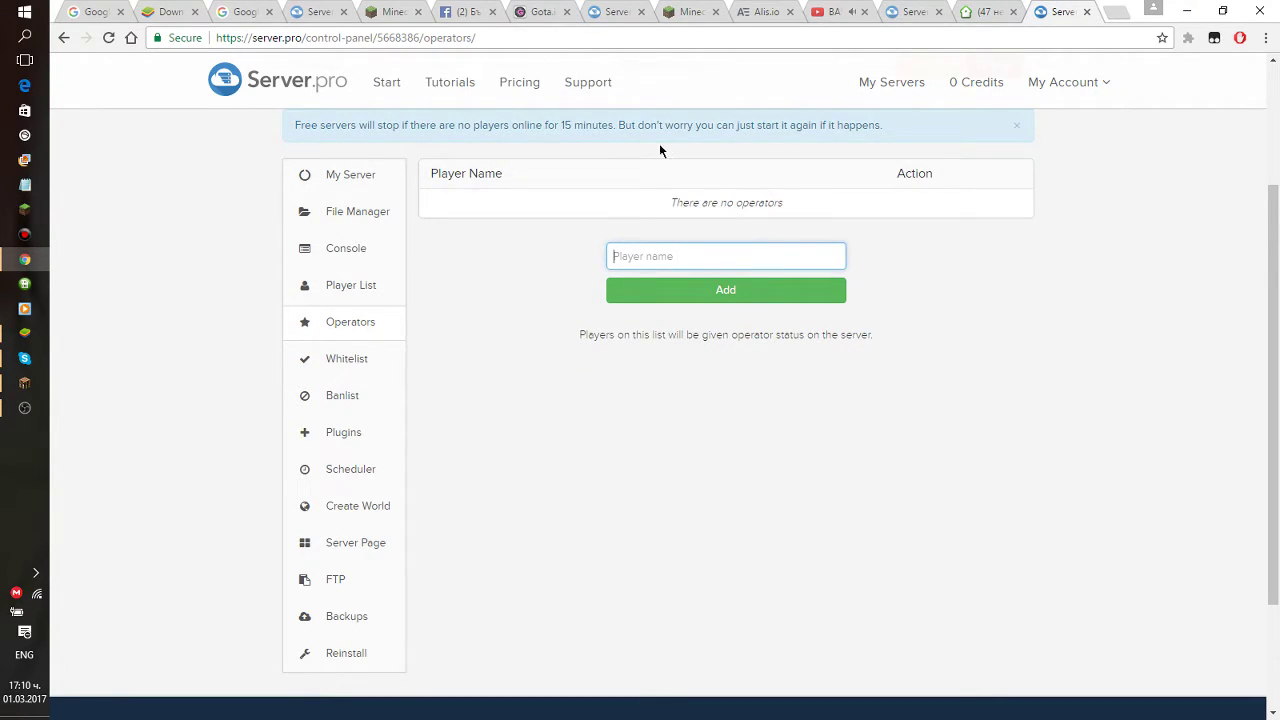
pyautogui.write('se')
pyautogui.write('rktheki g')
pyautogui.write('g')
pyautogui.click(726, 289)
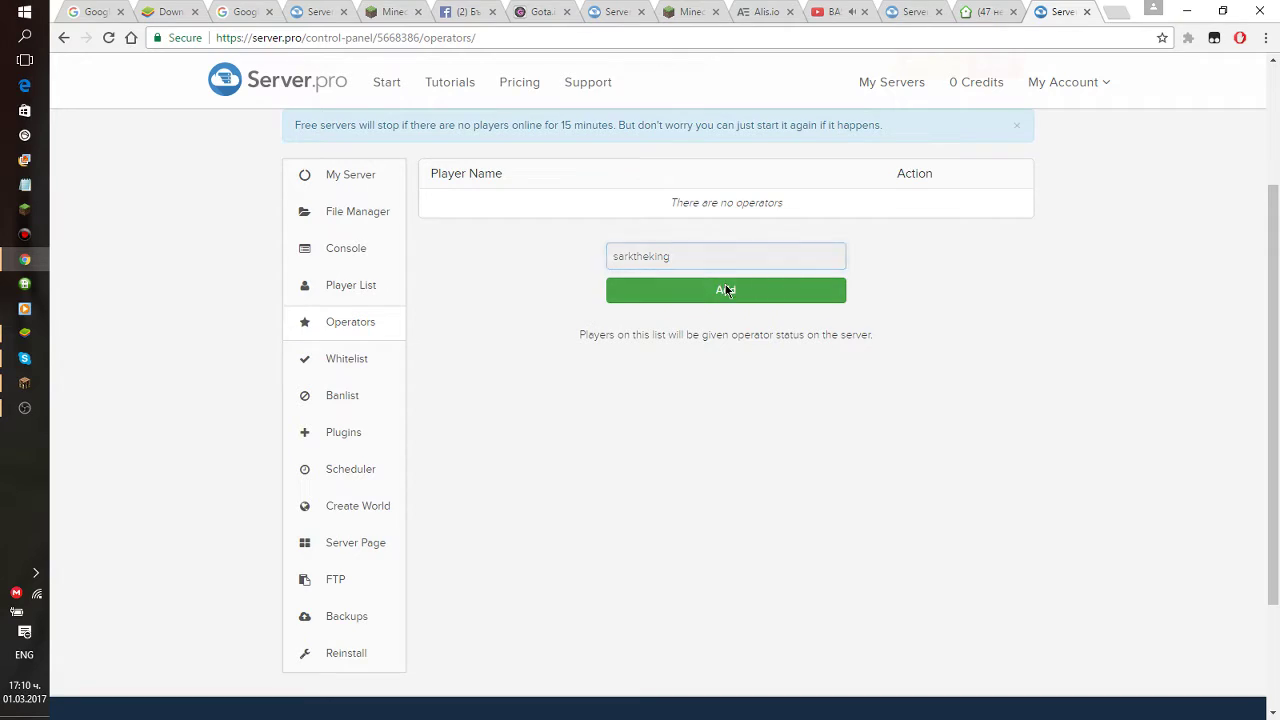
pyautogui.moveTo(790, 203)
pyautogui.mouseDown()
pyautogui.moveTo(666, 206)
pyautogui.moveTo(797, 203)
pyautogui.moveTo(674, 218)
pyautogui.moveTo(680, 206)
pyautogui.moveTo(783, 203)
pyautogui.moveTo(766, 203)
pyautogui.mouseUp()
# View the server Console and the online Player List.
pyautogui.click(348, 262)
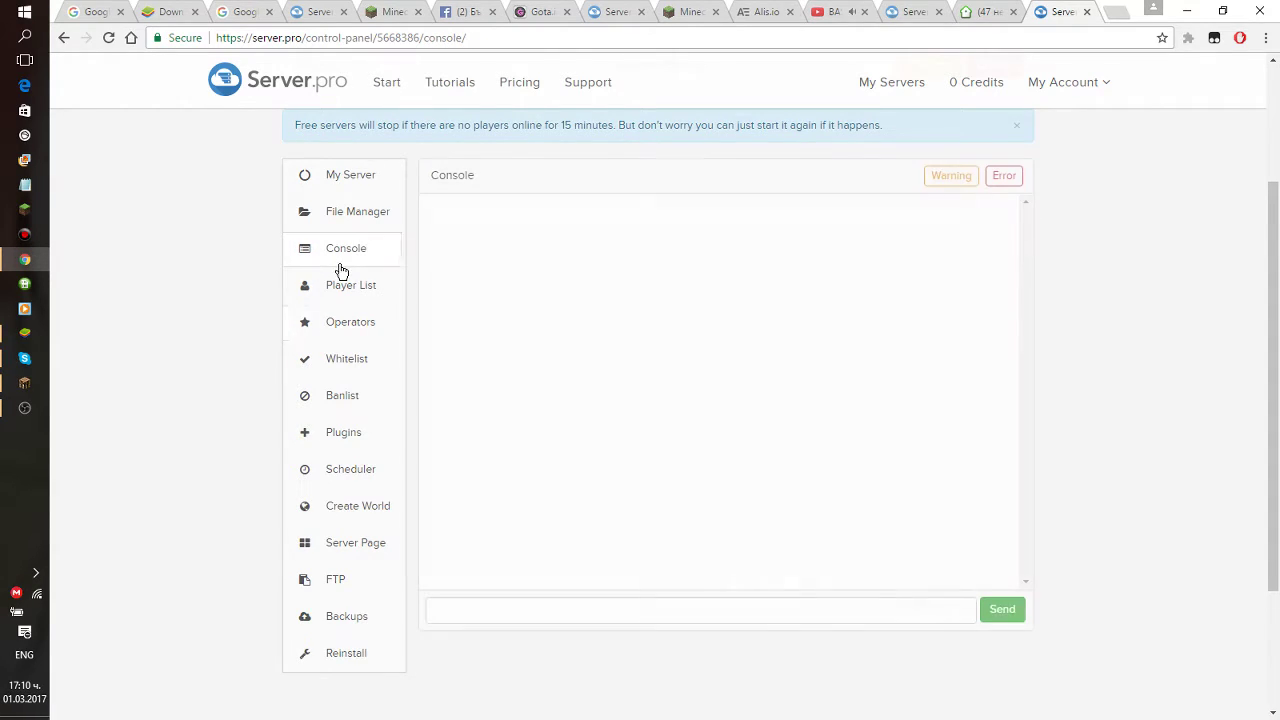
pyautogui.click(347, 284)
pyautogui.moveTo(675, 212); pyautogui.dragTo(743, 217)
pyautogui.click(754, 203)
pyautogui.scroll(-1, 490, 382)
pyautogui.scroll(-2, 490, 382)
# Check the Reinstall version list, keep v1.8.8, and open the Backups page.
pyautogui.click(371, 606)
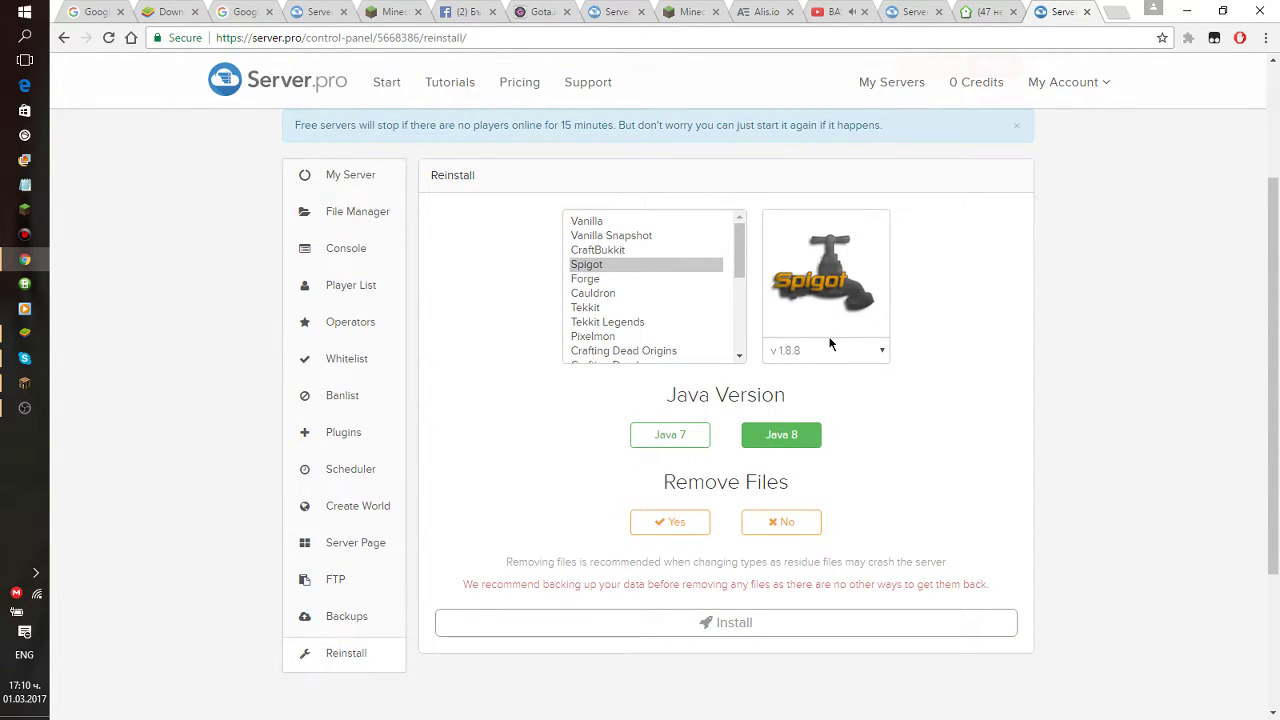
pyautogui.click(829, 344)
pyautogui.click(829, 347)
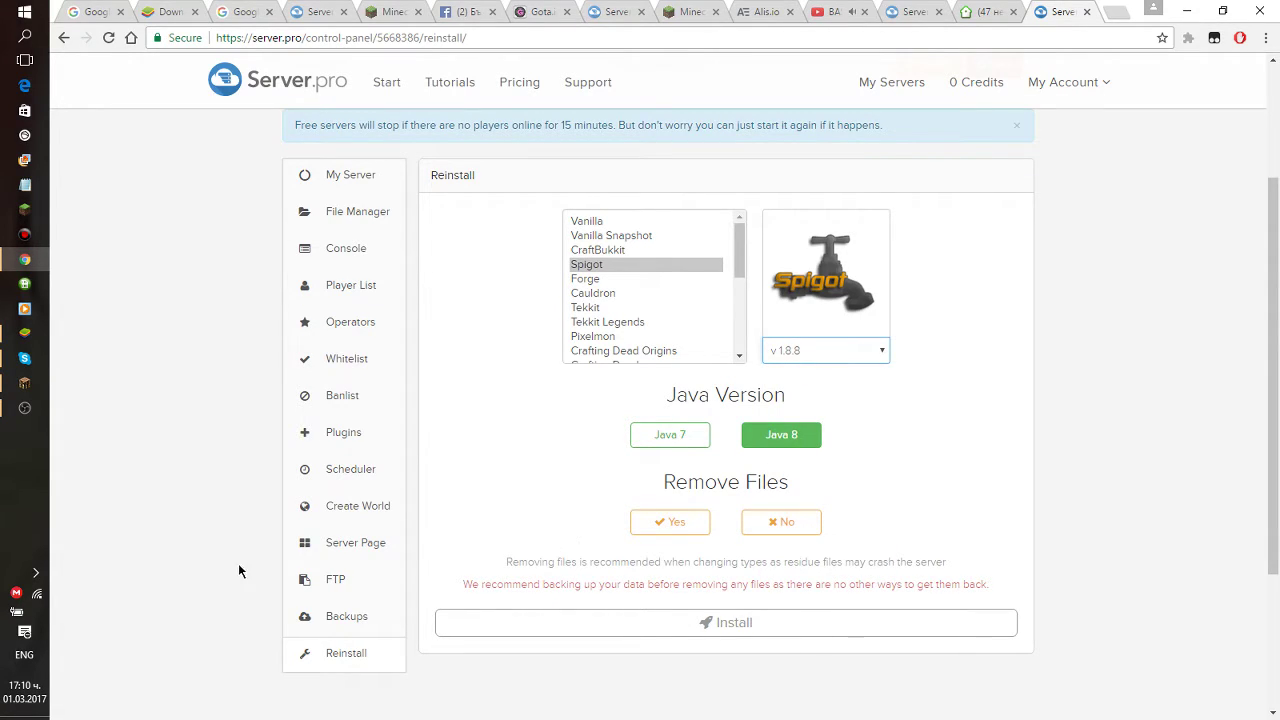
pyautogui.moveTo(463, 584); pyautogui.dragTo(371, 571)
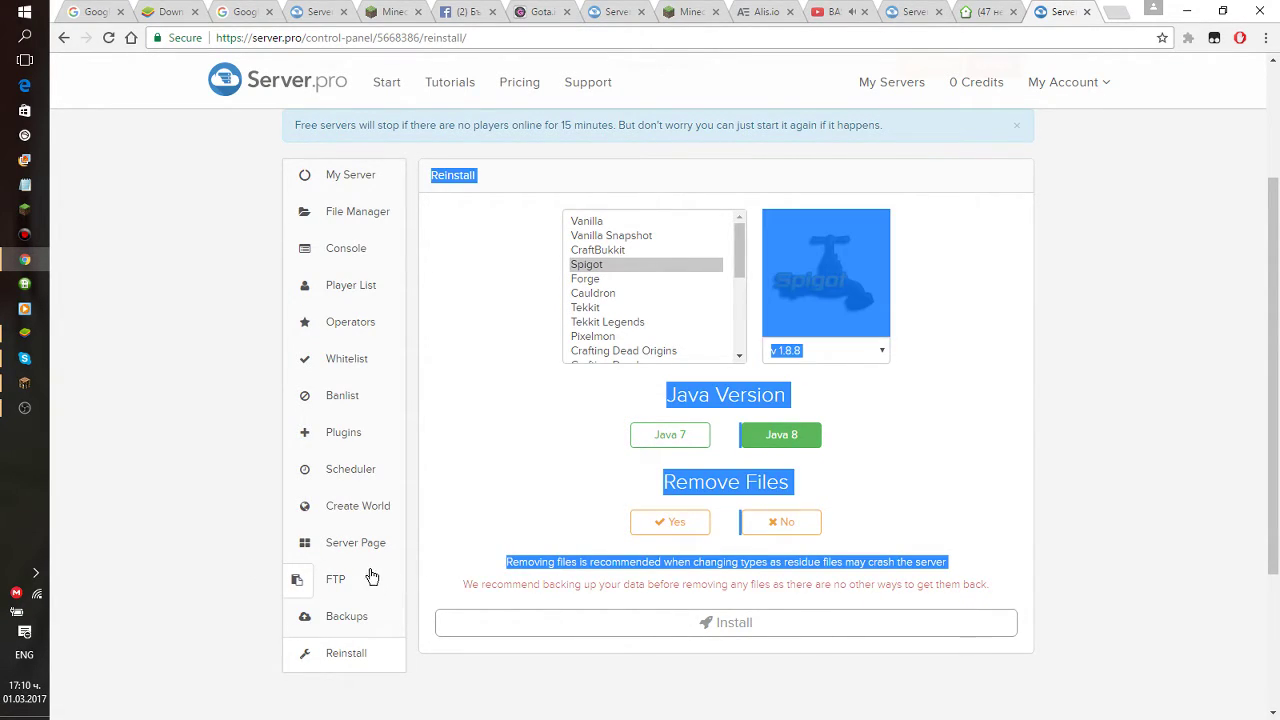
pyautogui.click(356, 612)
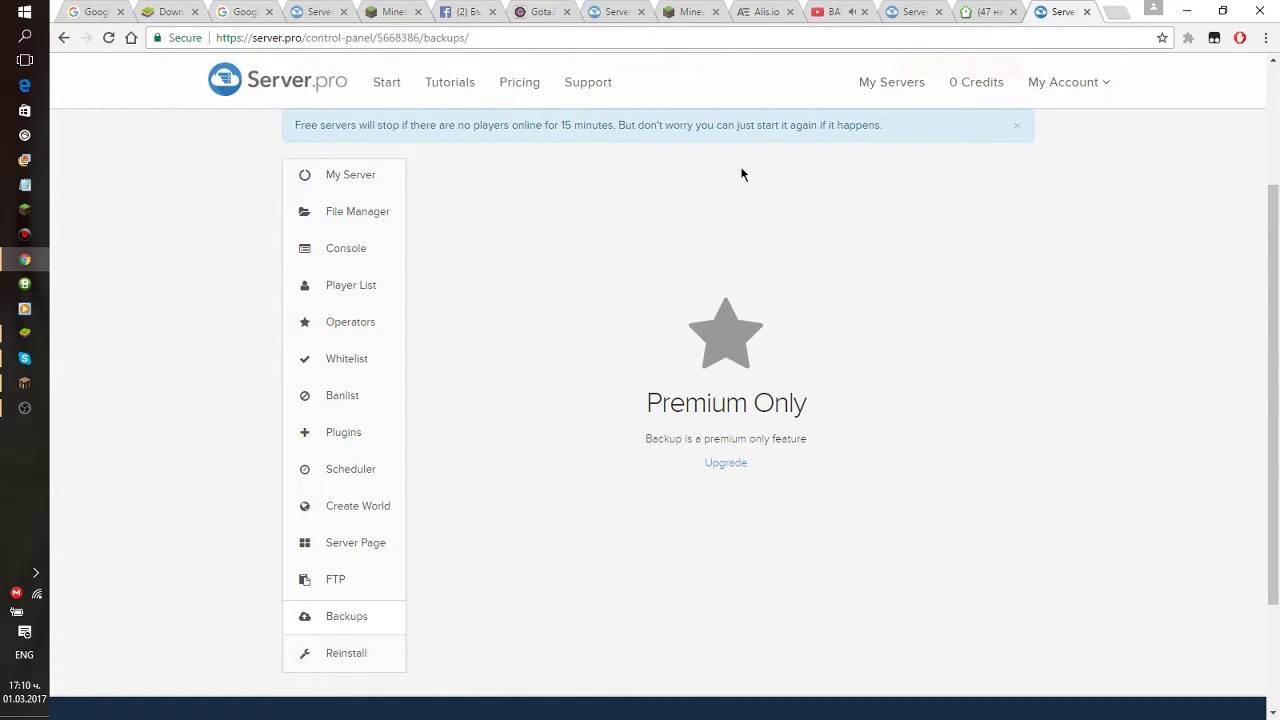
# Open the FTP details and highlight the server IP, password and full FTP link.
pyautogui.moveTo(895, 127)
pyautogui.mouseDown()
pyautogui.moveTo(294, 123)
pyautogui.moveTo(908, 136)
pyautogui.mouseUp()
pyautogui.click(349, 583)
pyautogui.scroll(-2, 603, 367)
pyautogui.scroll(2, 603, 367)
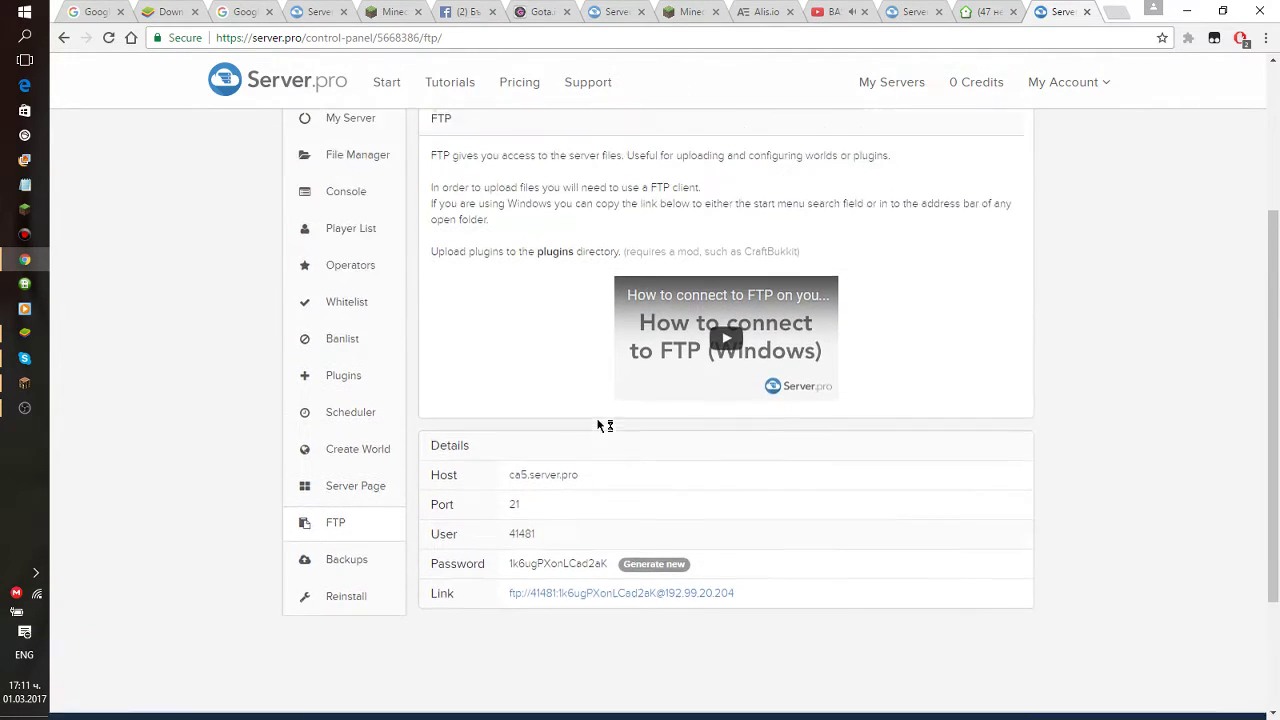
pyautogui.scroll(-1, 591, 614)
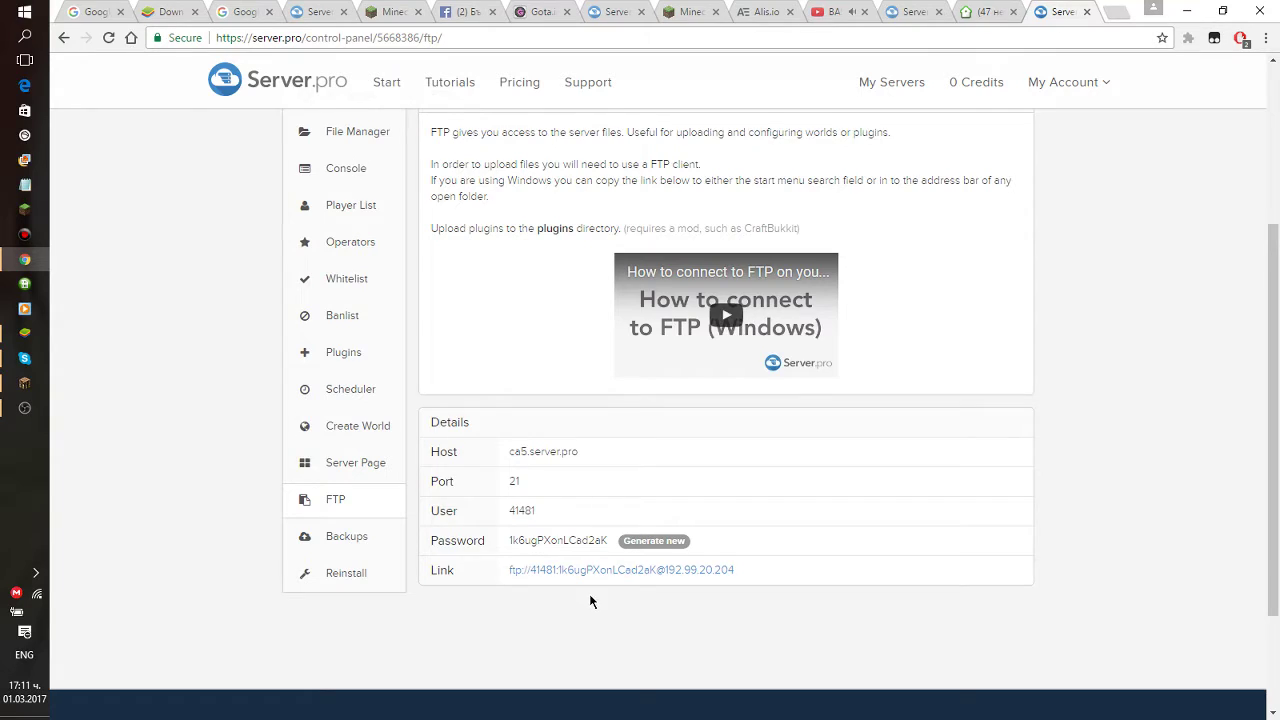
pyautogui.scroll(-1, 590, 601)
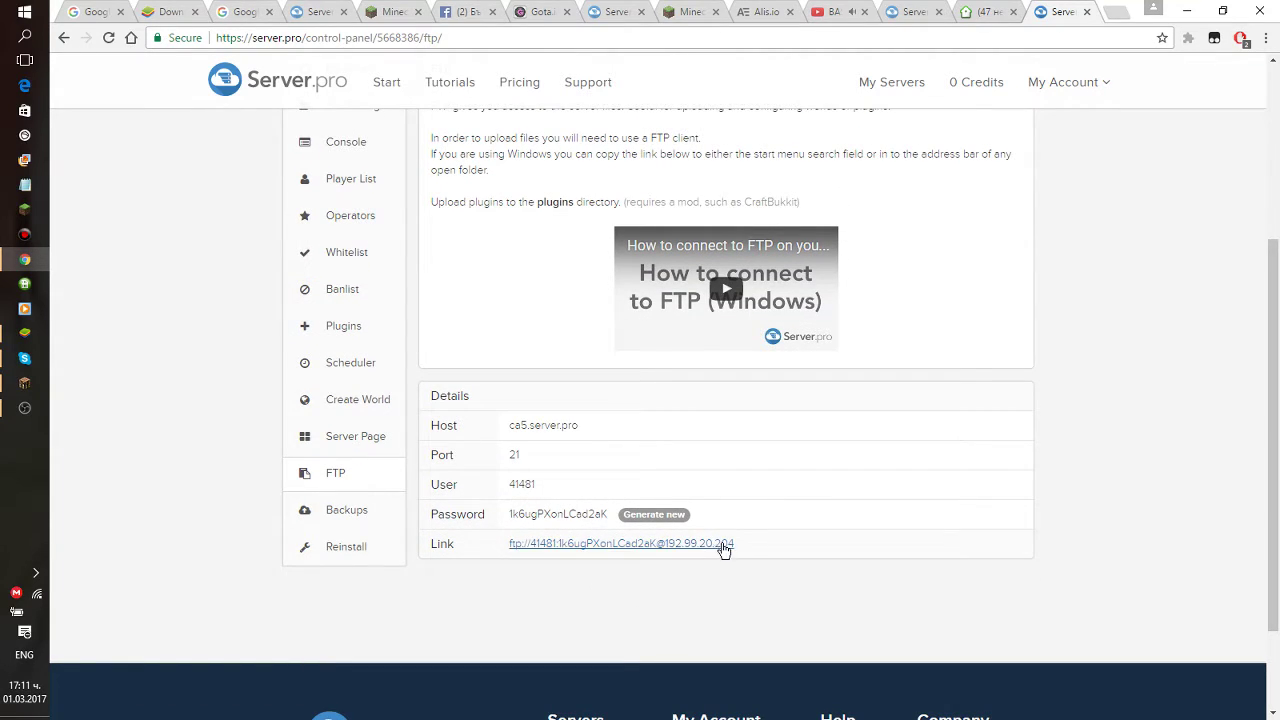
pyautogui.moveTo(736, 542)
pyautogui.mouseDown()
pyautogui.moveTo(511, 543)
pyautogui.moveTo(736, 540)
pyautogui.mouseUp()
pyautogui.moveTo(611, 516)
pyautogui.mouseDown()
pyautogui.moveTo(506, 516)
pyautogui.moveTo(608, 515)
pyautogui.mouseUp()
pyautogui.moveTo(507, 543); pyautogui.dragTo(506, 514)
pyautogui.click(479, 601)
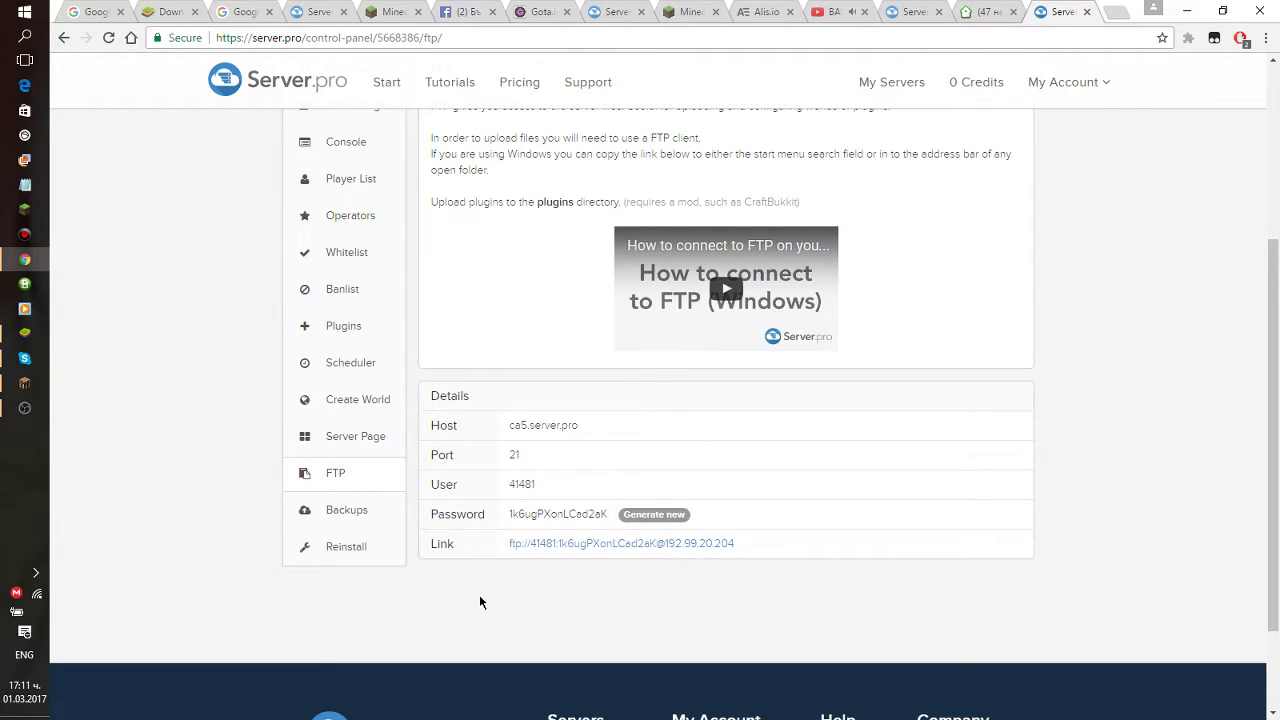
pyautogui.click(639, 543)
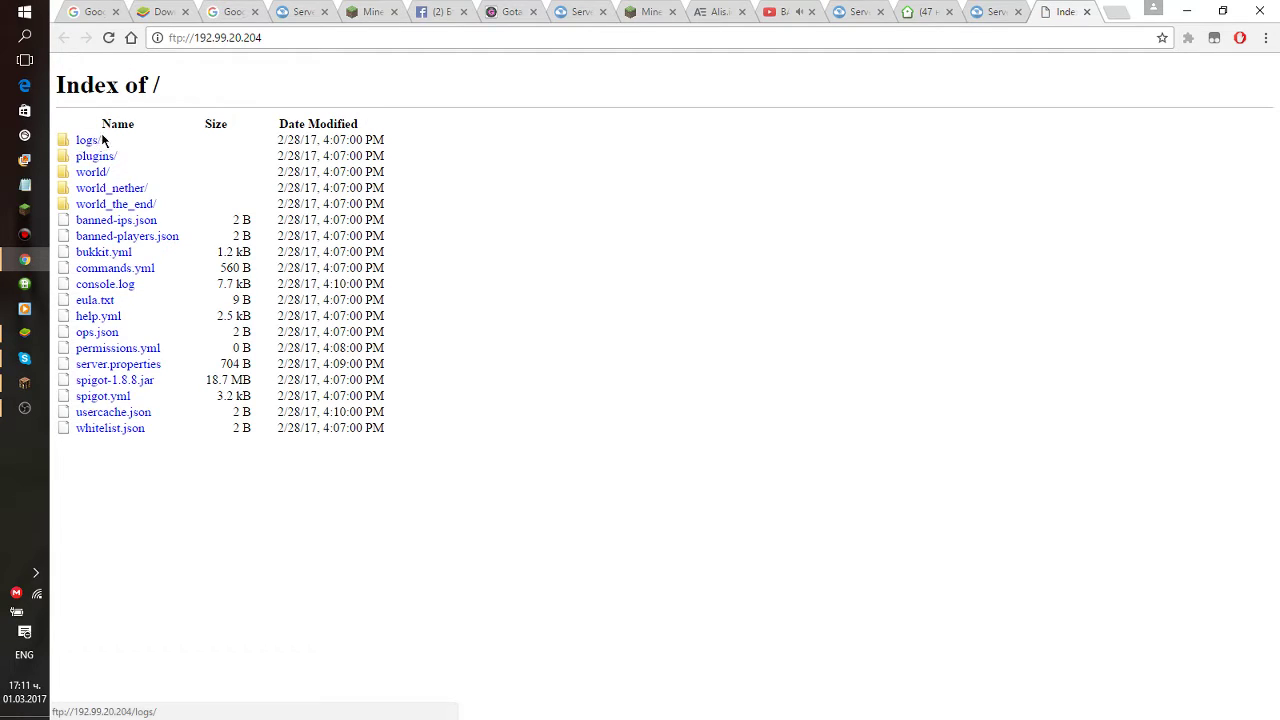
pyautogui.click(85, 160)
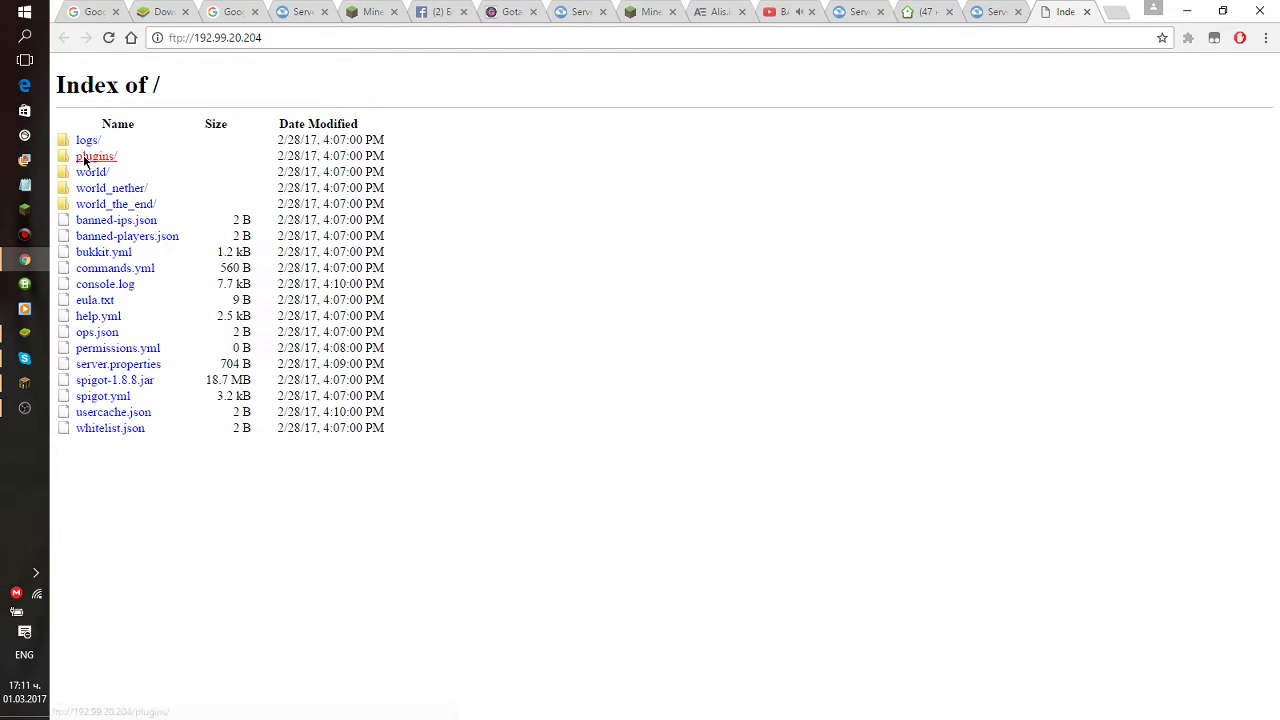
pyautogui.click(95, 158)
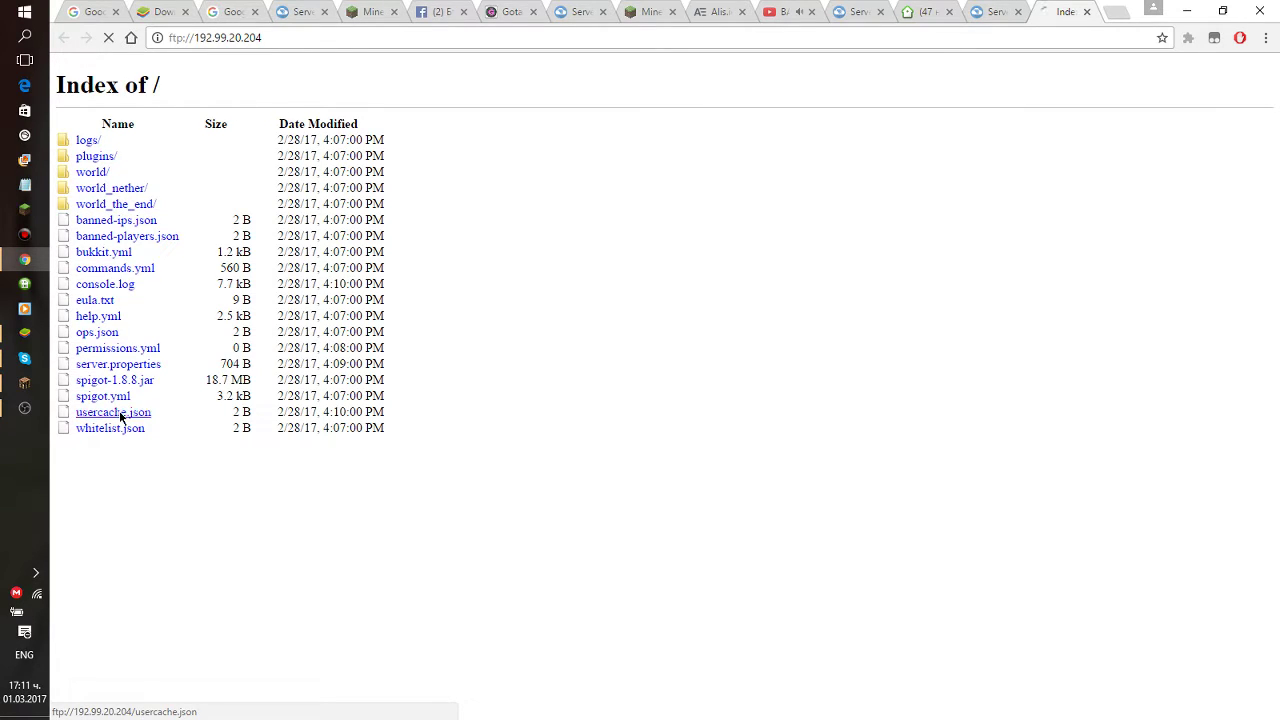
pyautogui.click(1089, 11)
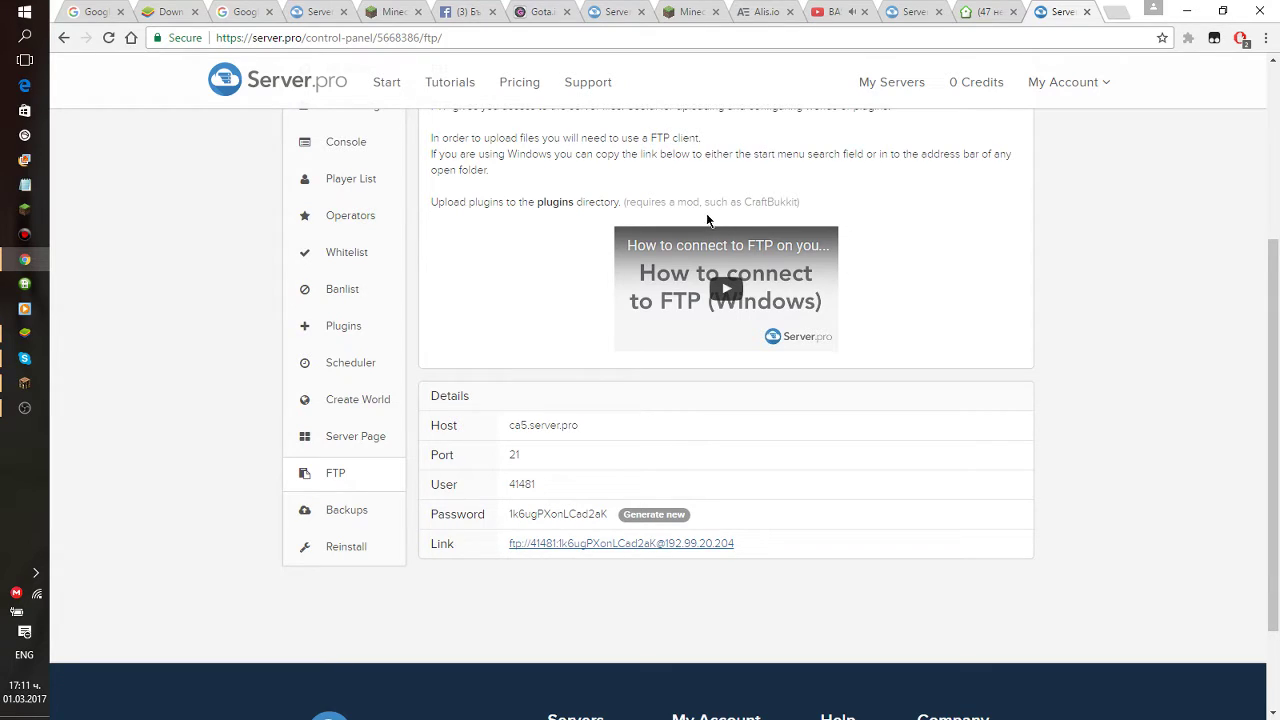
# On Server Page, leave server page, online players, donations and recent donations at Yes.
pyautogui.scroll(2, 668, 223)
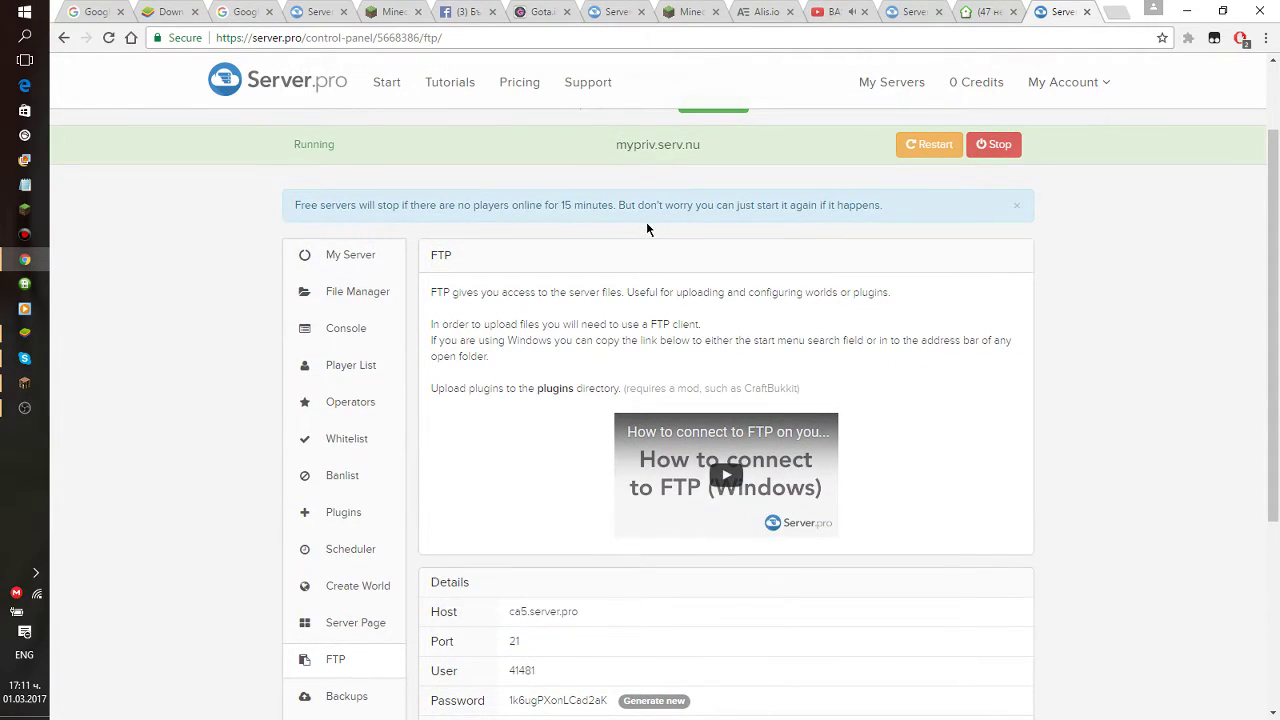
pyautogui.scroll(-1, 646, 229)
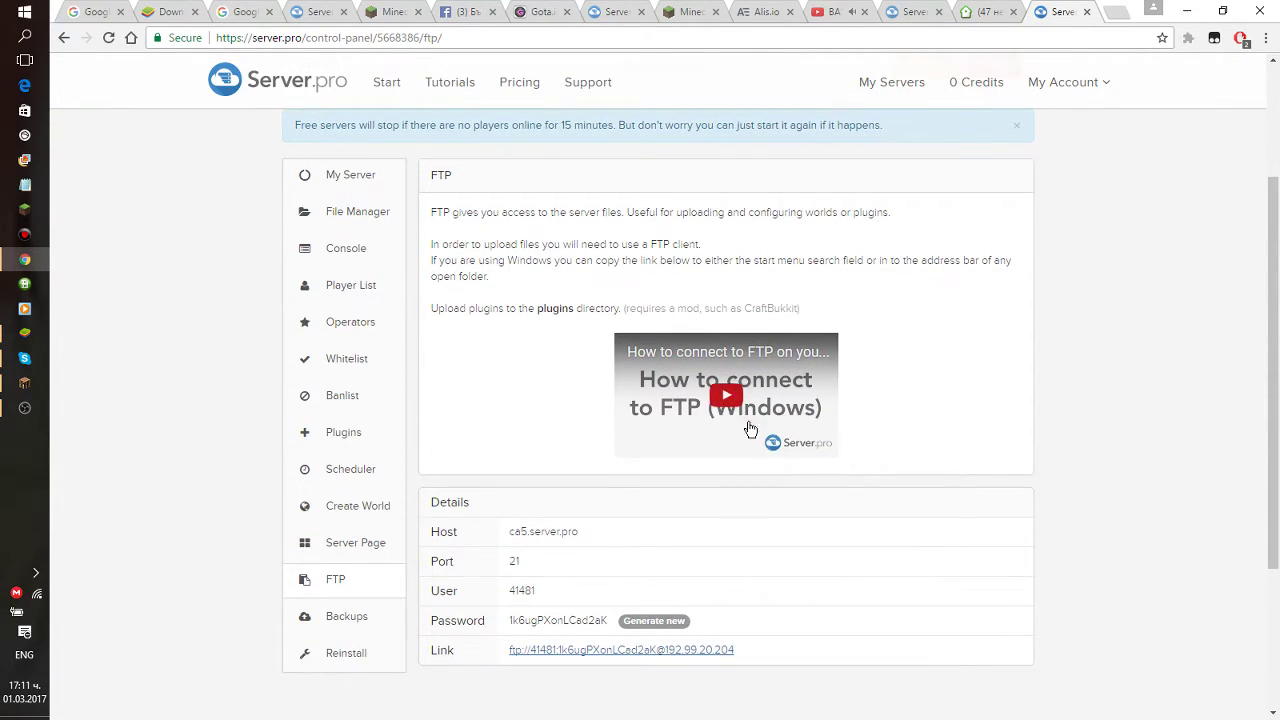
pyautogui.click(368, 541)
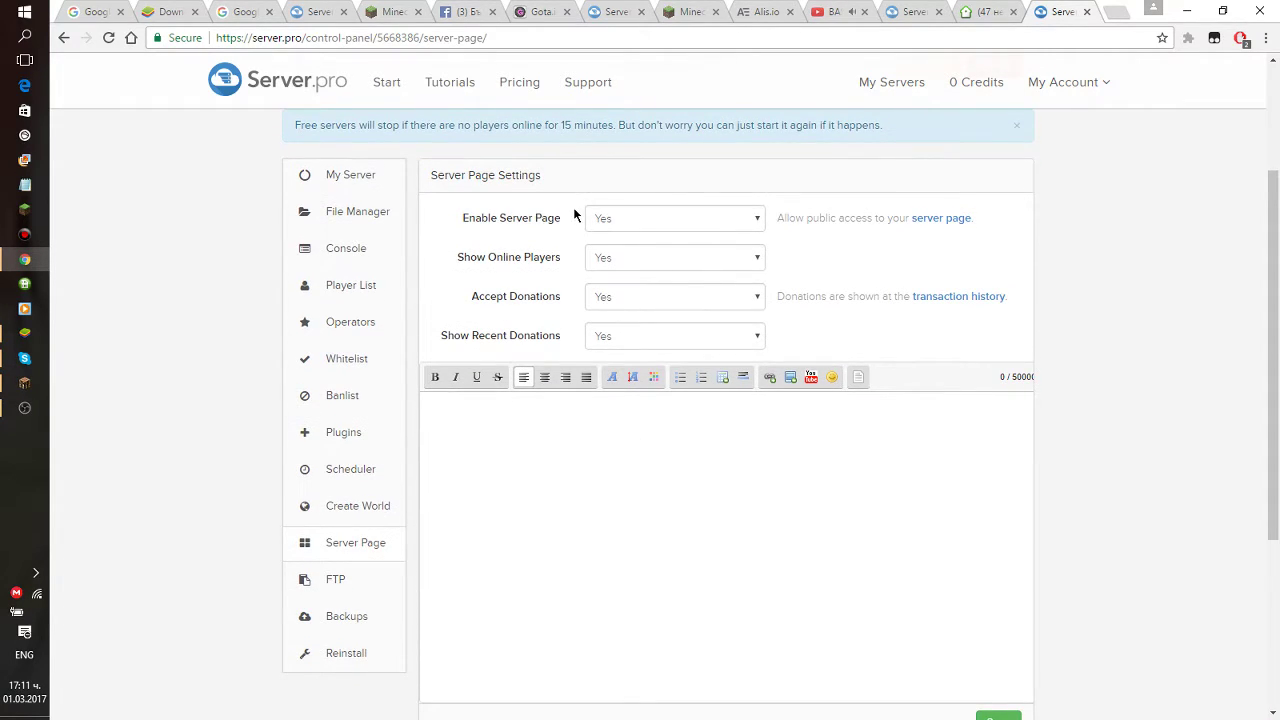
pyautogui.click(655, 226)
pyautogui.click(661, 237)
pyautogui.click(665, 258)
pyautogui.click(666, 257)
pyautogui.click(650, 294)
pyautogui.click(636, 303)
pyautogui.click(615, 340)
pyautogui.click(612, 354)
pyautogui.scroll(-2, 623, 343)
# Write the description 'yy5y6t' and save the server page settings.
pyautogui.click(613, 294)
pyautogui.write('yy5y6t')
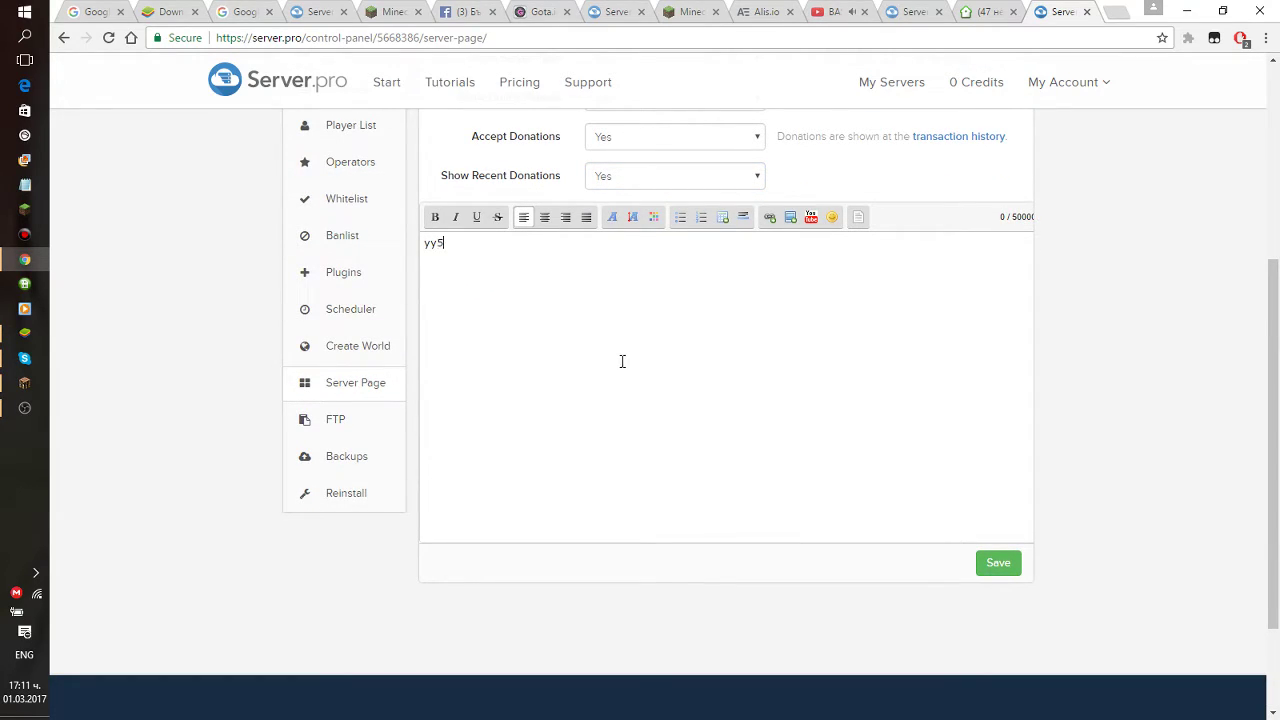
pyautogui.click(982, 561)
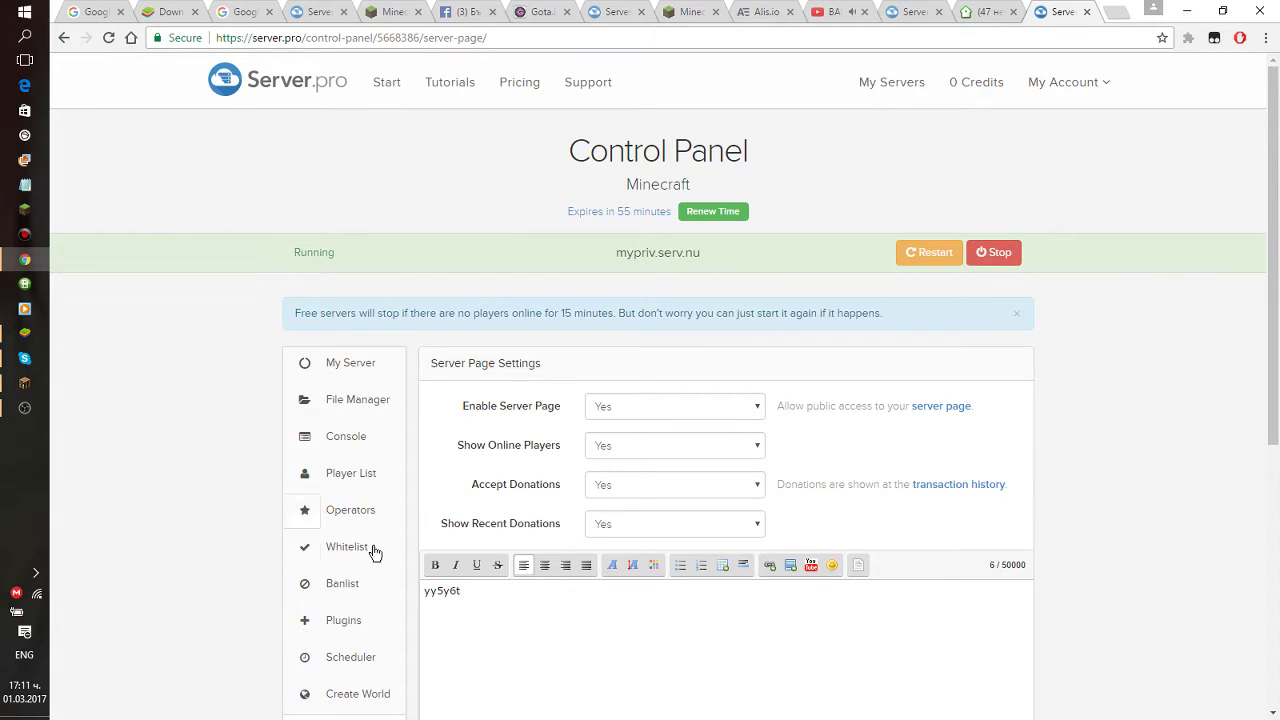
# Ban a player from the Banlist with a joke ban reason.
pyautogui.click(378, 592)
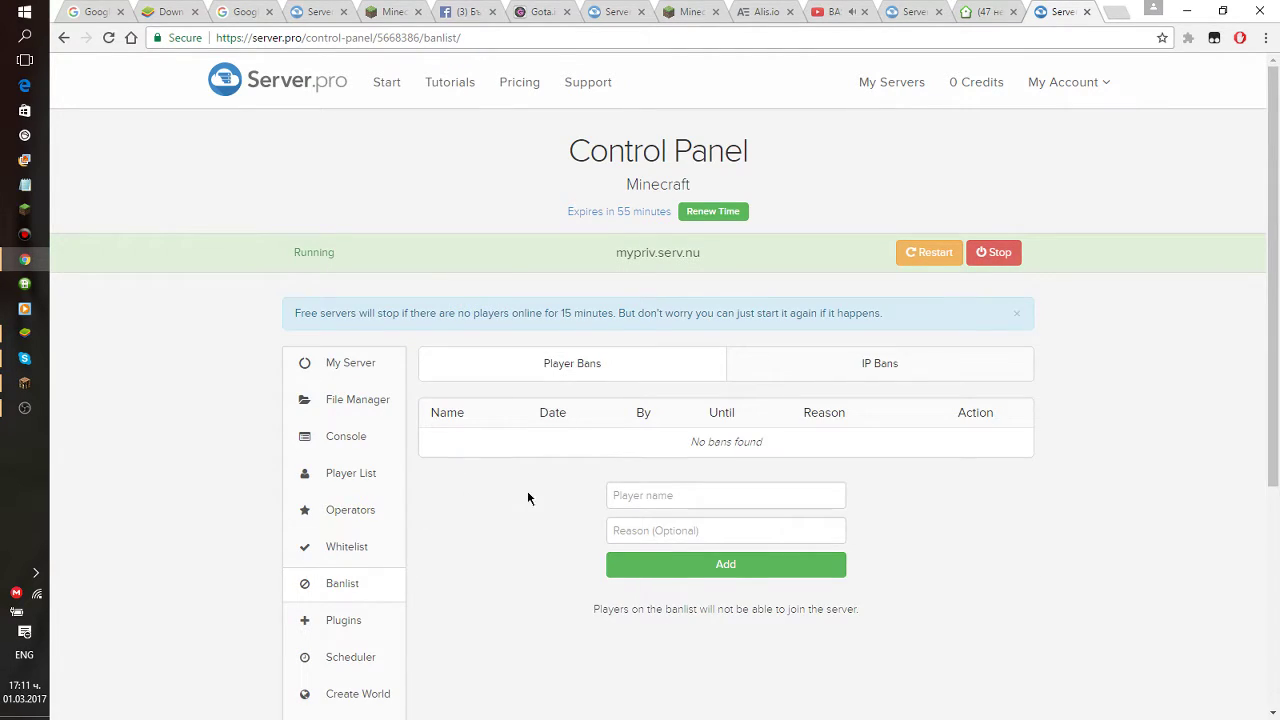
pyautogui.click(732, 494)
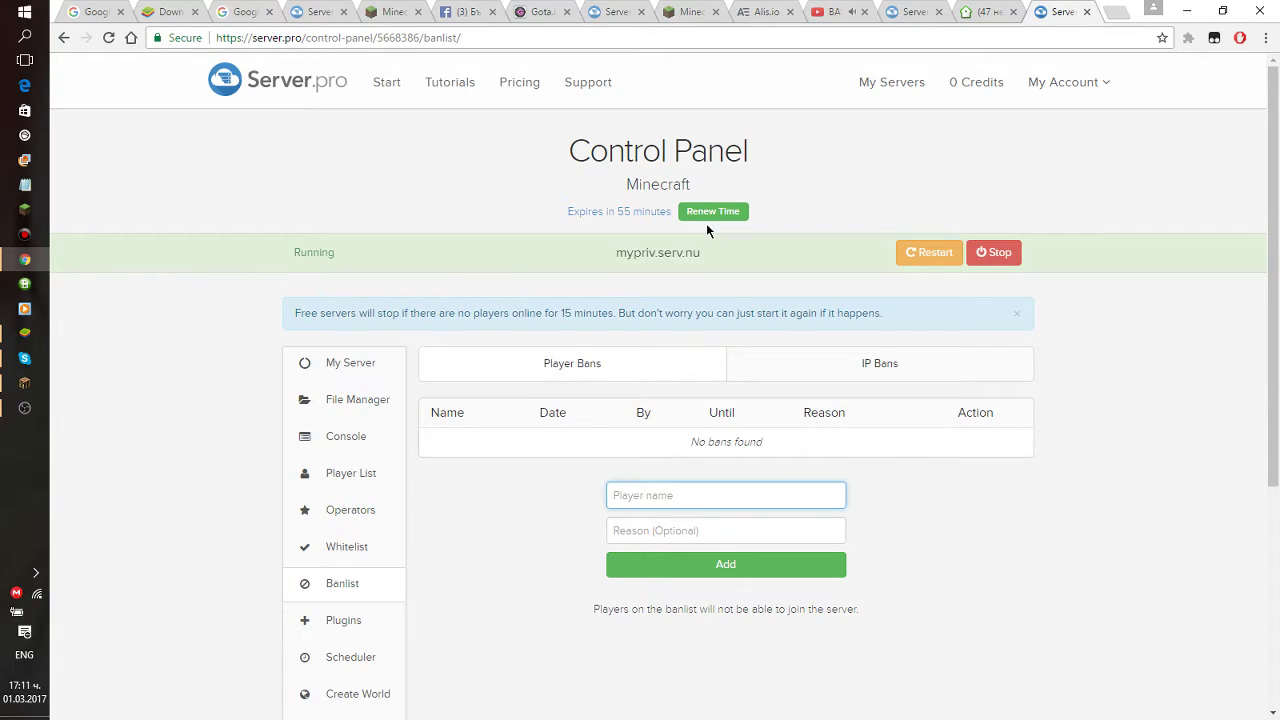
pyautogui.write('PedalABG')
pyautogui.scroll(-1, 774, 449)
pyautogui.click(635, 410)
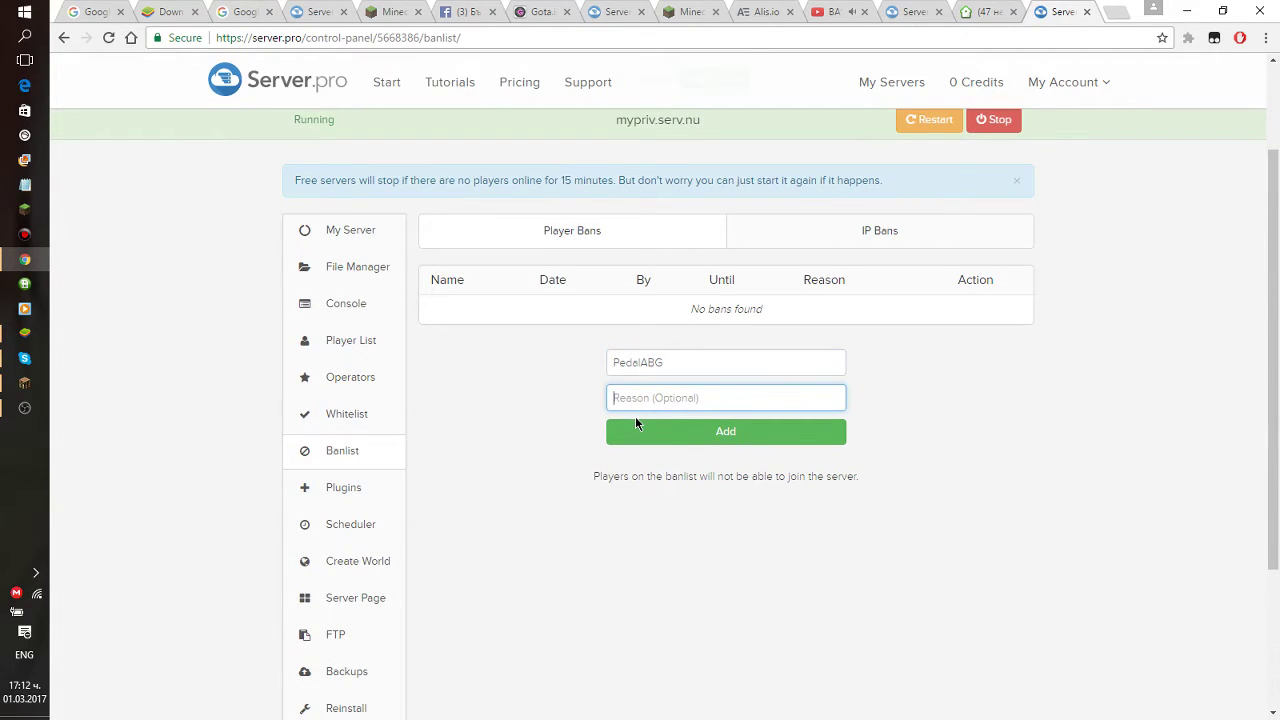
pyautogui.write('Ti beshe bannat za klio')
pyautogui.press('BackSpace')
pyautogui.write('pa :D')
pyautogui.click(722, 433)
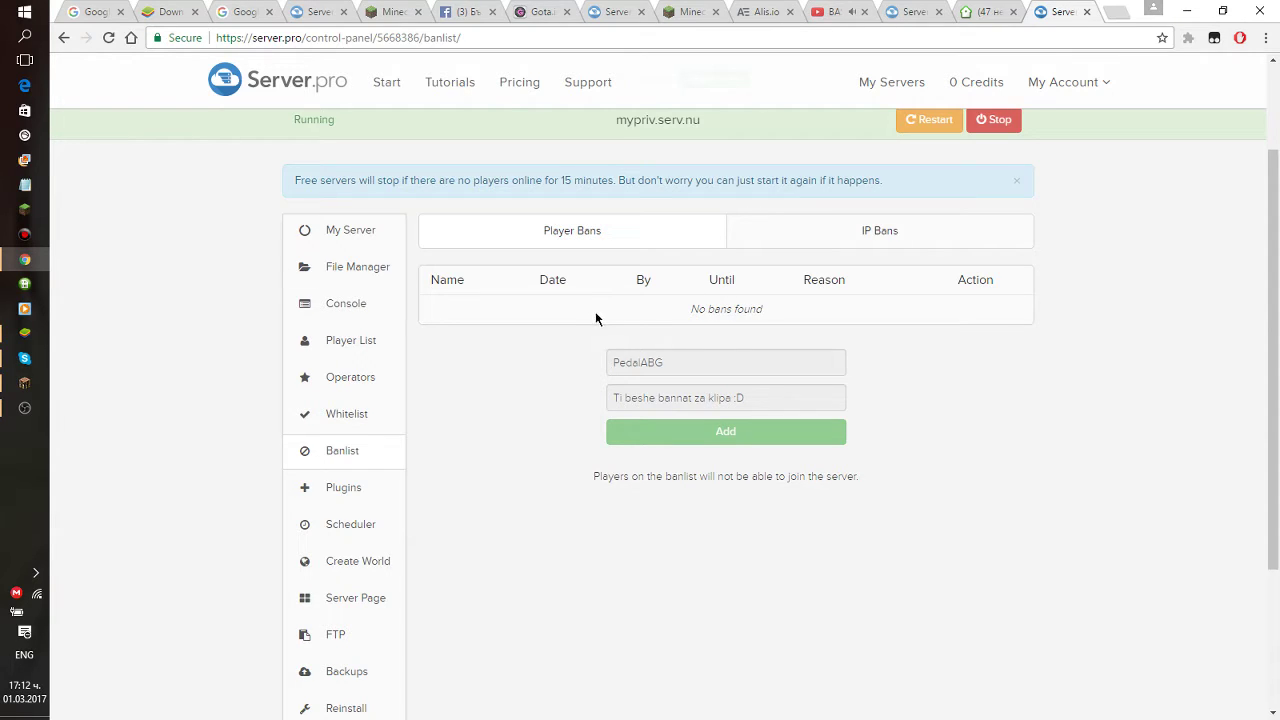
# Check the IP Bans tab, return to player bans, and open the Whitelist page.
pyautogui.click(852, 240)
pyautogui.click(666, 245)
pyautogui.click(390, 414)
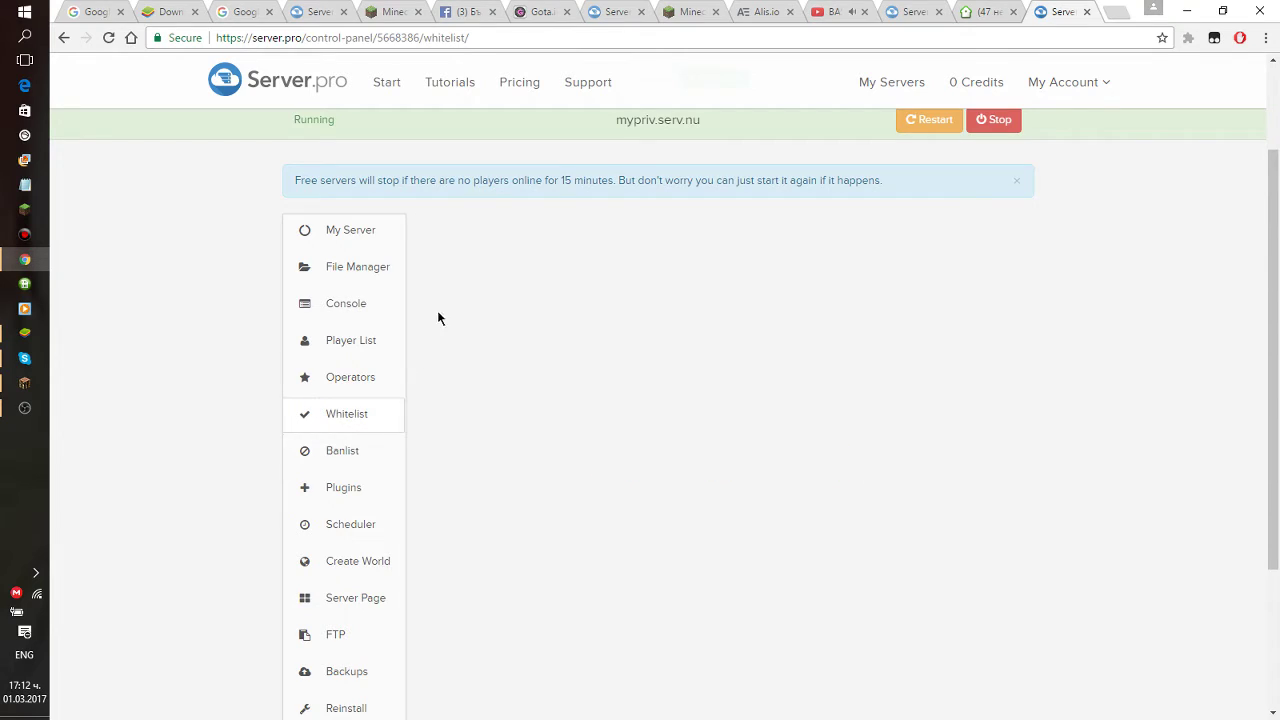
# Open the new-world form and leave Level Type on DEFAULT.
pyautogui.click(350, 561)
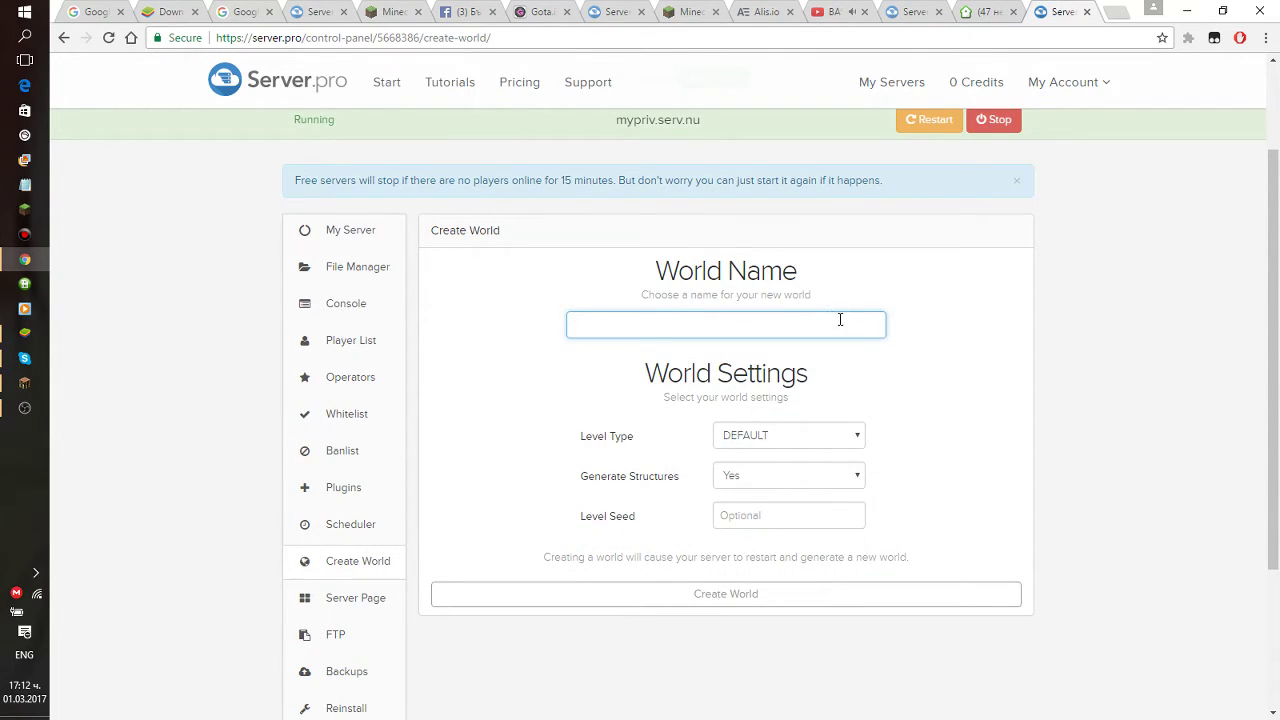
pyautogui.click(791, 431)
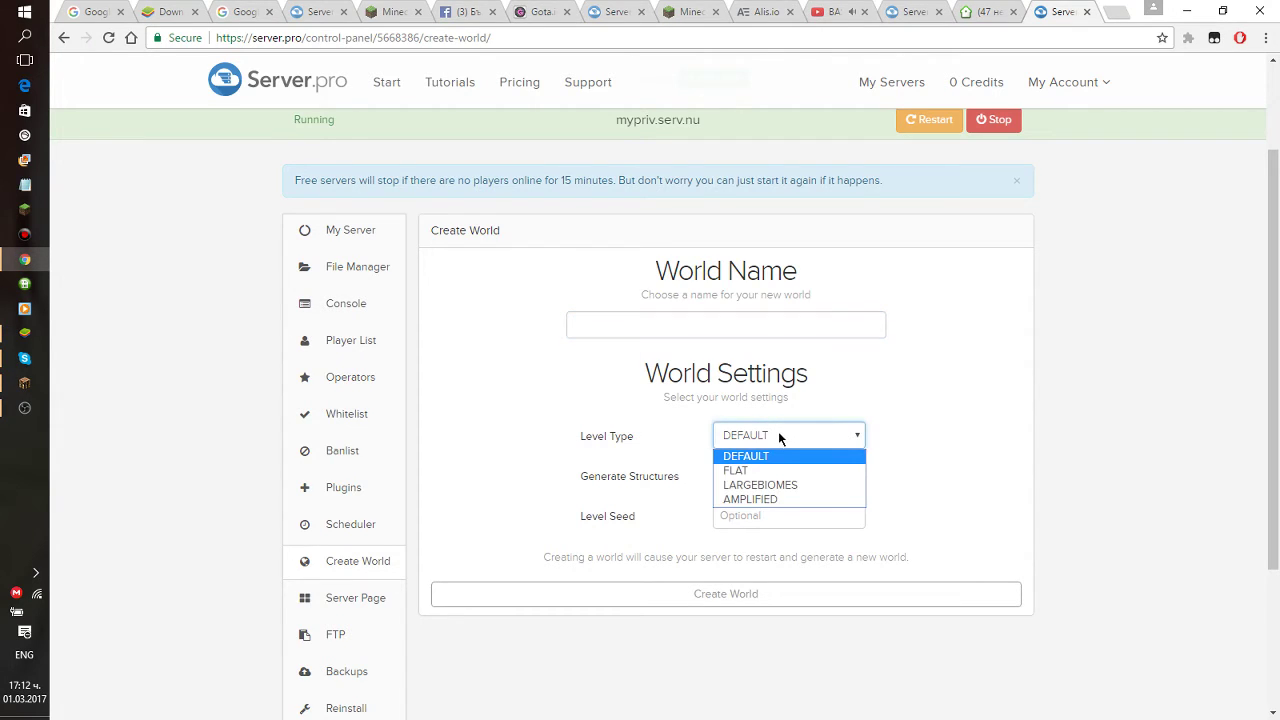
pyautogui.click(770, 436)
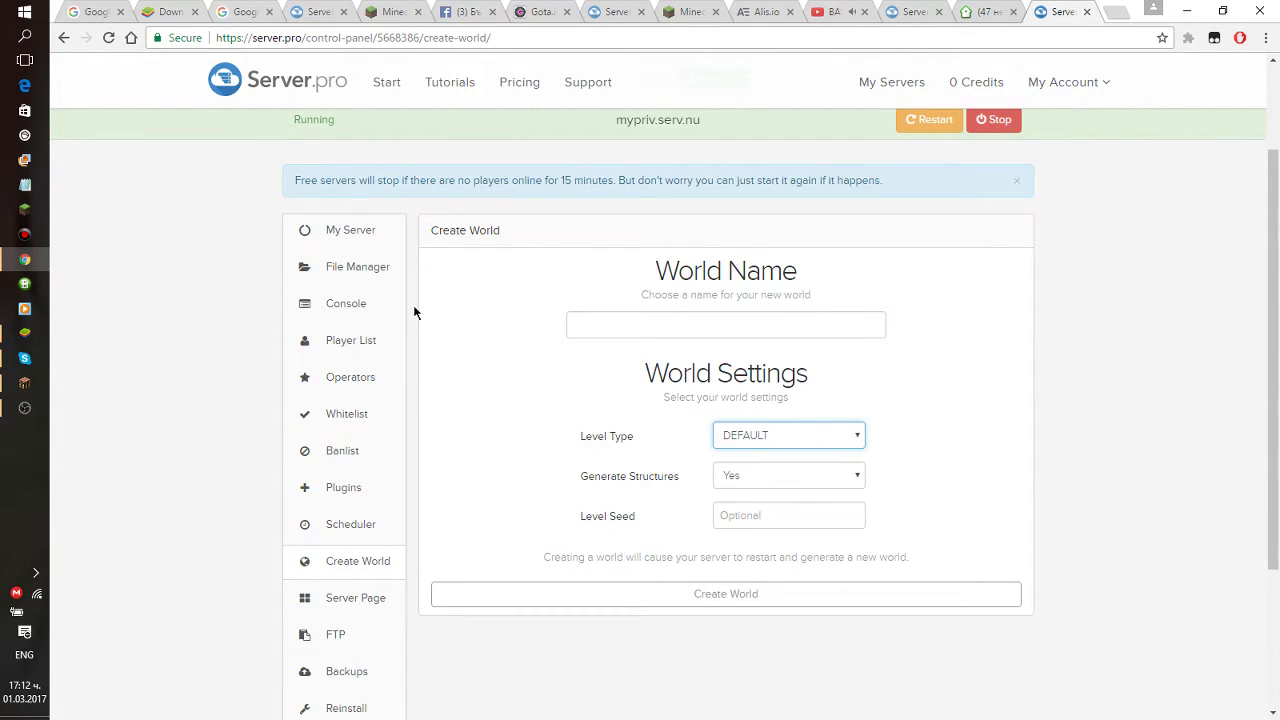
pyautogui.moveTo(910, 183); pyautogui.dragTo(868, 182)
# Enter gosho as the World Name.
pyautogui.click(808, 325)
pyautogui.write('/mv tp <ime na world')
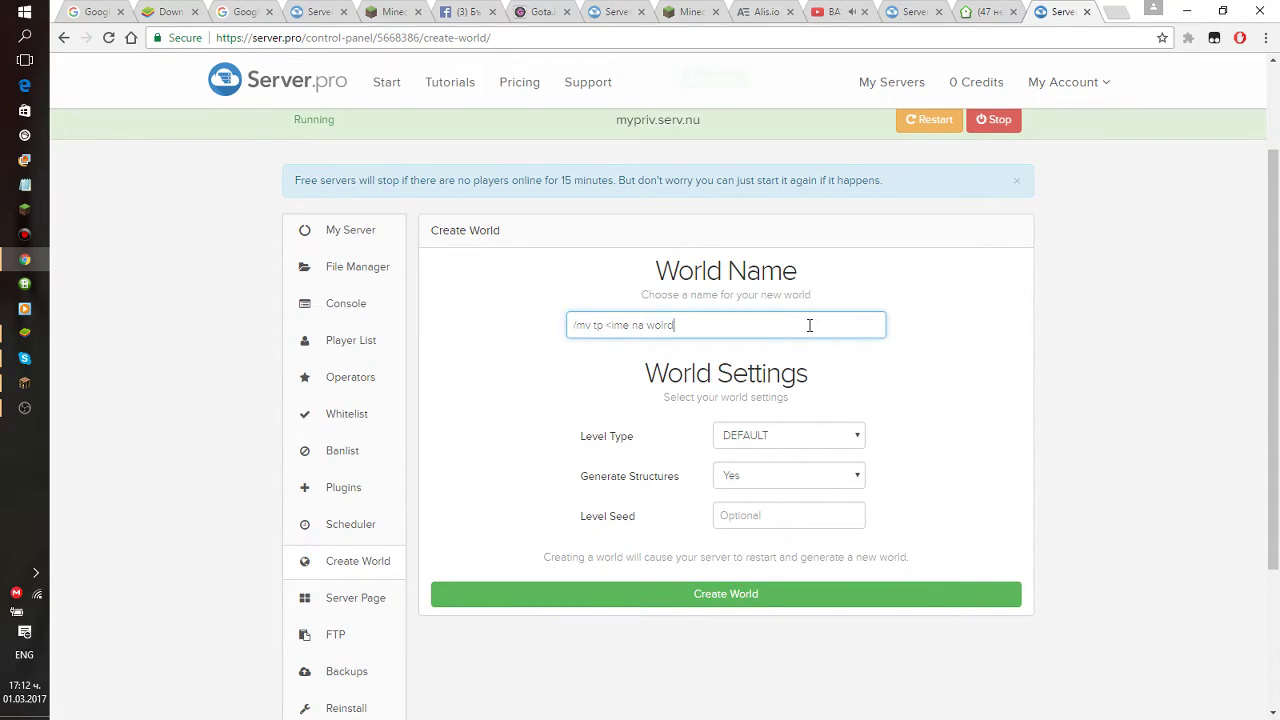
pyautogui.press('BackSpace')
pyautogui.press('BackSpace')
pyautogui.write('rld')
pyautogui.hotkey('ctrl', 'a')
pyautogui.press('BackSpace')
pyautogui.write('gosho')
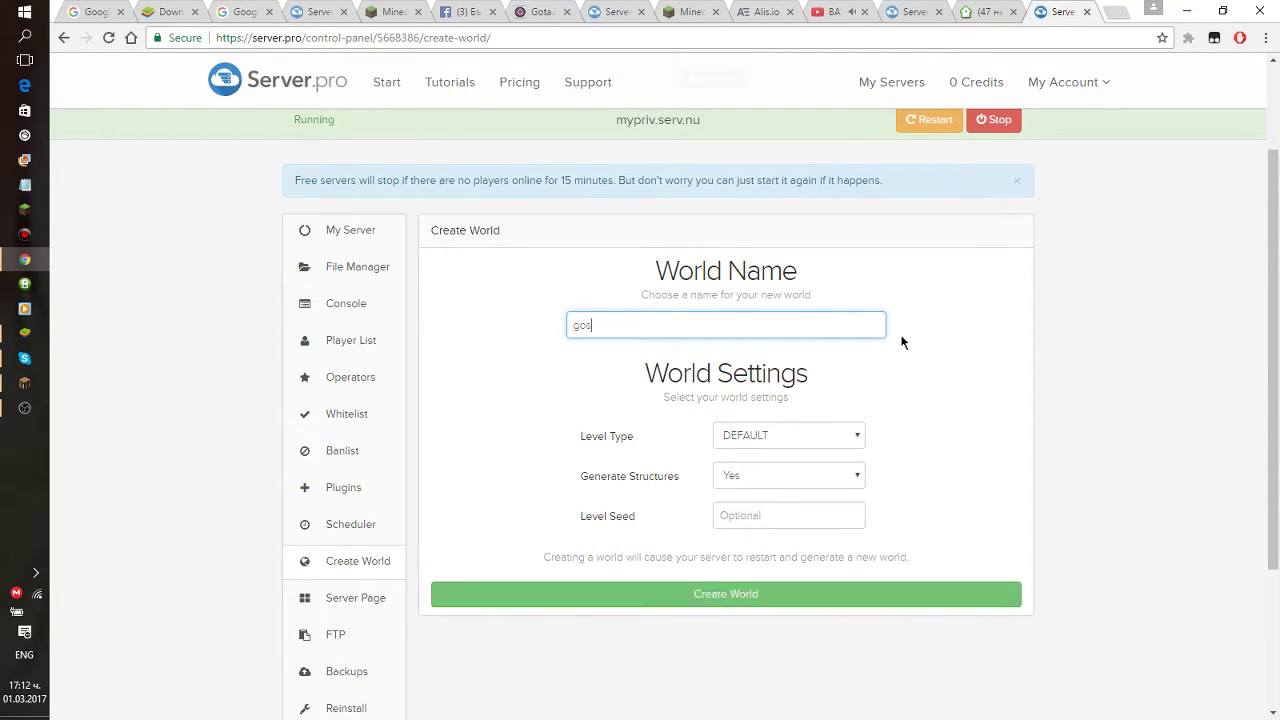
# Keep Level Type DEFAULT and Generate Structures set to Yes.
pyautogui.click(789, 435)
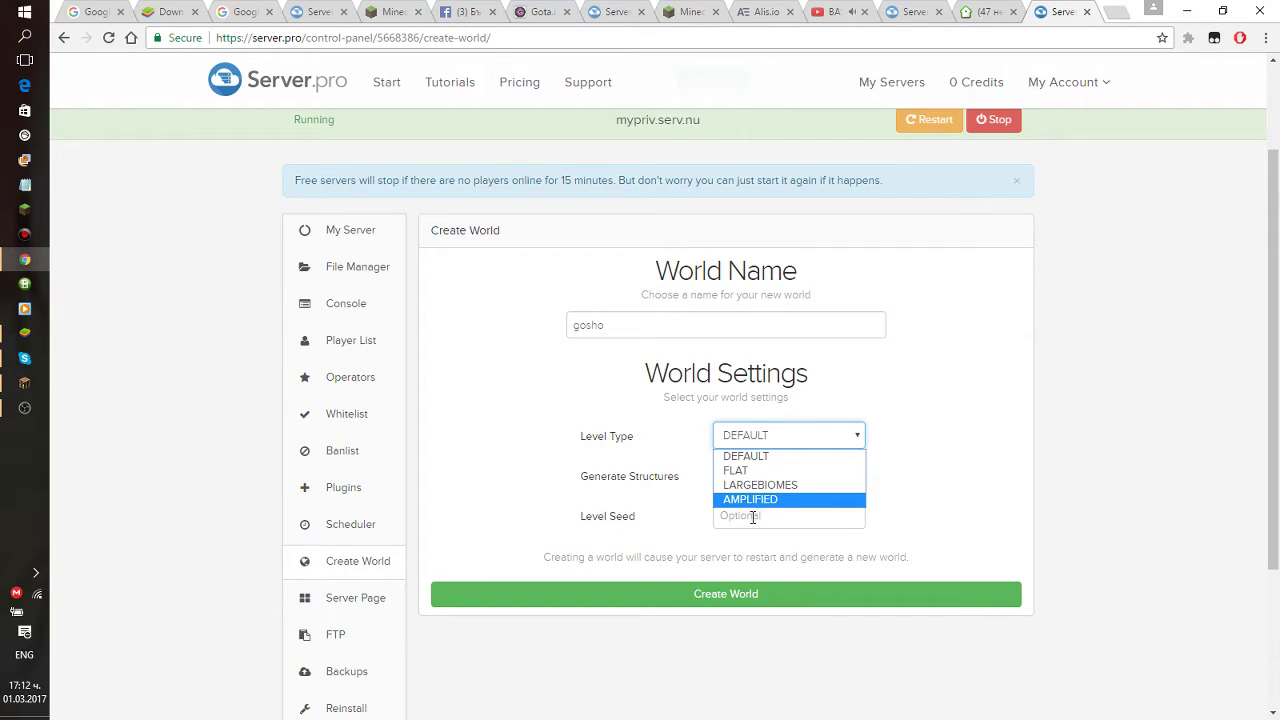
pyautogui.click(746, 457)
pyautogui.click(739, 472)
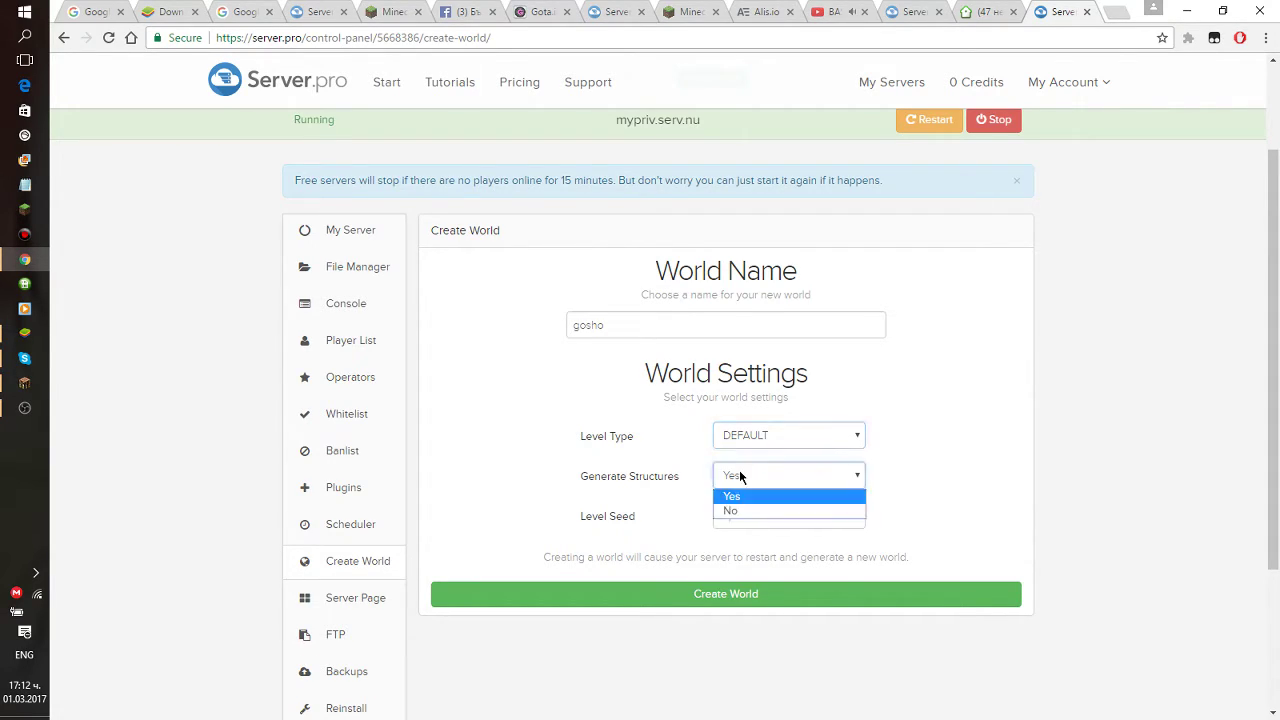
pyautogui.click(678, 480)
pyautogui.moveTo(678, 480); pyautogui.dragTo(590, 517)
pyautogui.click(680, 480)
pyautogui.click(645, 510)
pyautogui.click(643, 517)
pyautogui.click(658, 524)
# Enter 666 as the Level Seed and recheck DEFAULT and structures Yes.
pyautogui.click(726, 519)
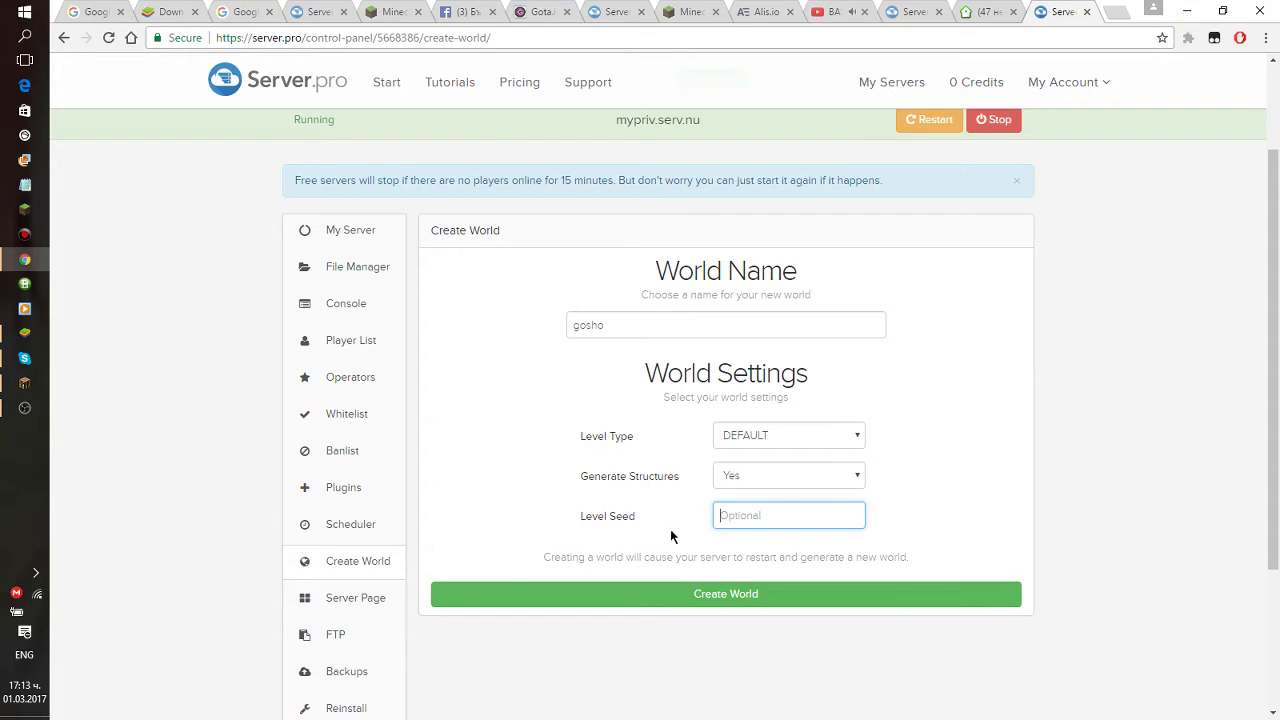
pyautogui.write('666')
pyautogui.moveTo(788, 515); pyautogui.dragTo(711, 523)
pyautogui.click(756, 517)
pyautogui.click(755, 516)
pyautogui.click(758, 517)
pyautogui.click(772, 520)
pyautogui.click(784, 438)
pyautogui.click(762, 450)
pyautogui.click(763, 477)
pyautogui.click(763, 480)
# Create the gosho world and wait for creation to finish.
pyautogui.click(709, 597)
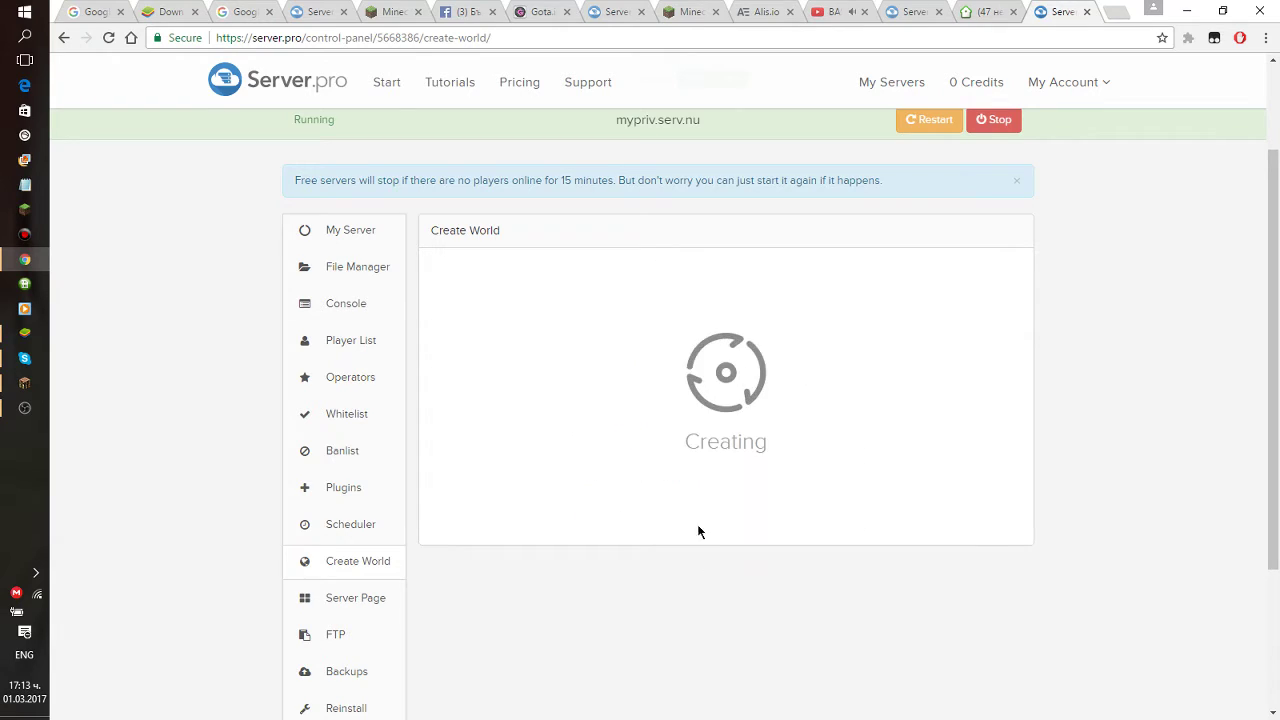
pyautogui.click(24, 408)
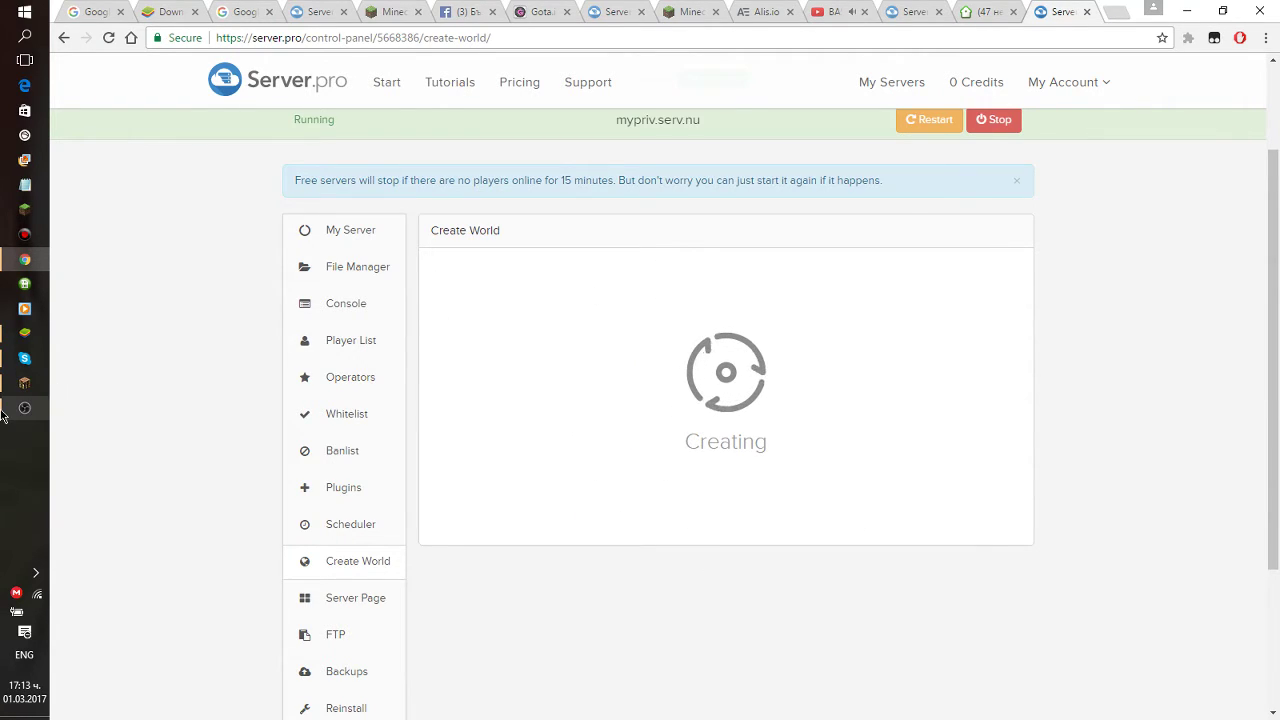
pyautogui.click(1102, 527)
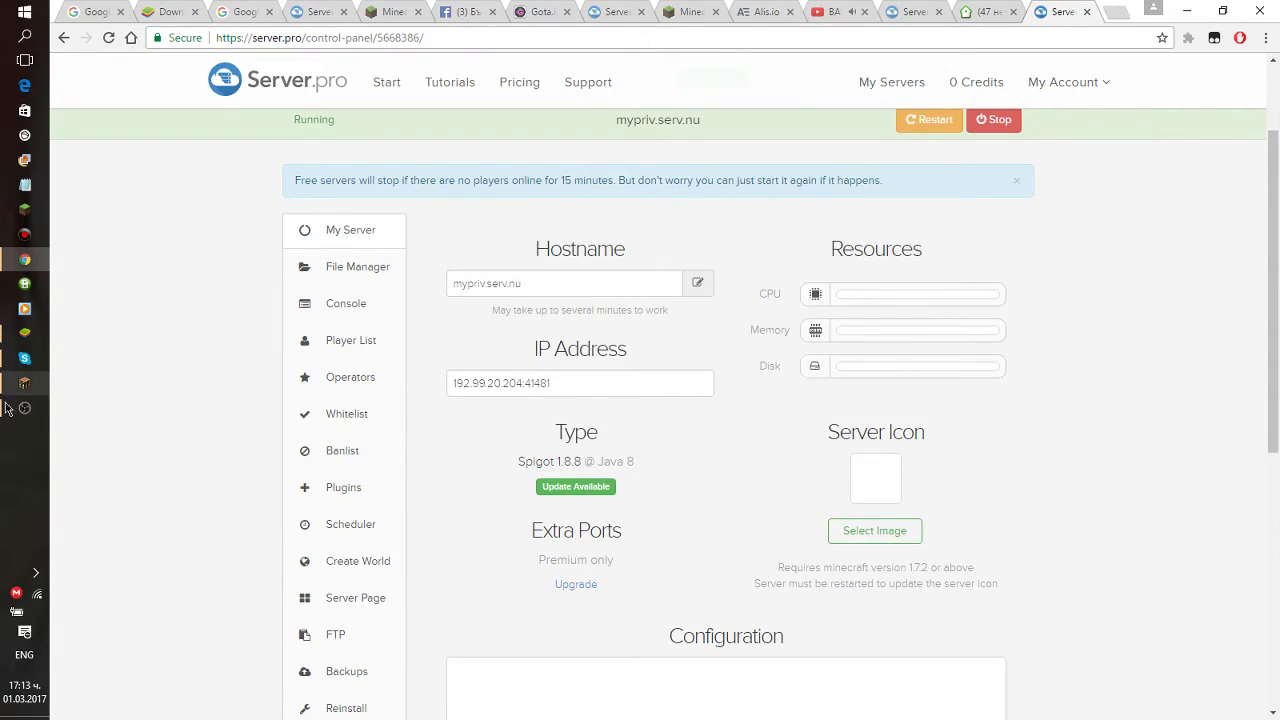
pyautogui.click(24, 408)
# Scroll the My Server overview to confirm Level Name is gosho.
pyautogui.click(998, 366)
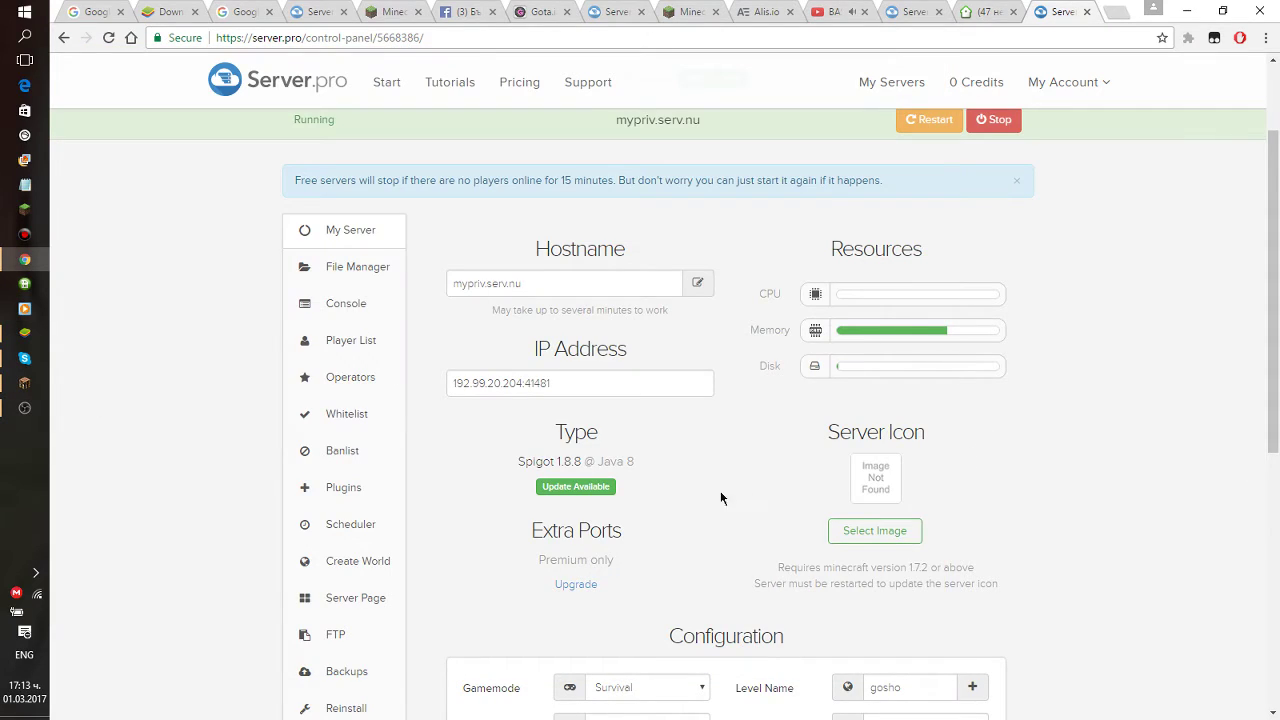
pyautogui.moveTo(594, 387); pyautogui.dragTo(599, 394)
pyautogui.moveTo(598, 462)
pyautogui.mouseDown()
pyautogui.moveTo(611, 460)
pyautogui.moveTo(477, 462)
pyautogui.moveTo(592, 466)
pyautogui.mouseUp()
pyautogui.scroll(-3, 694, 451)
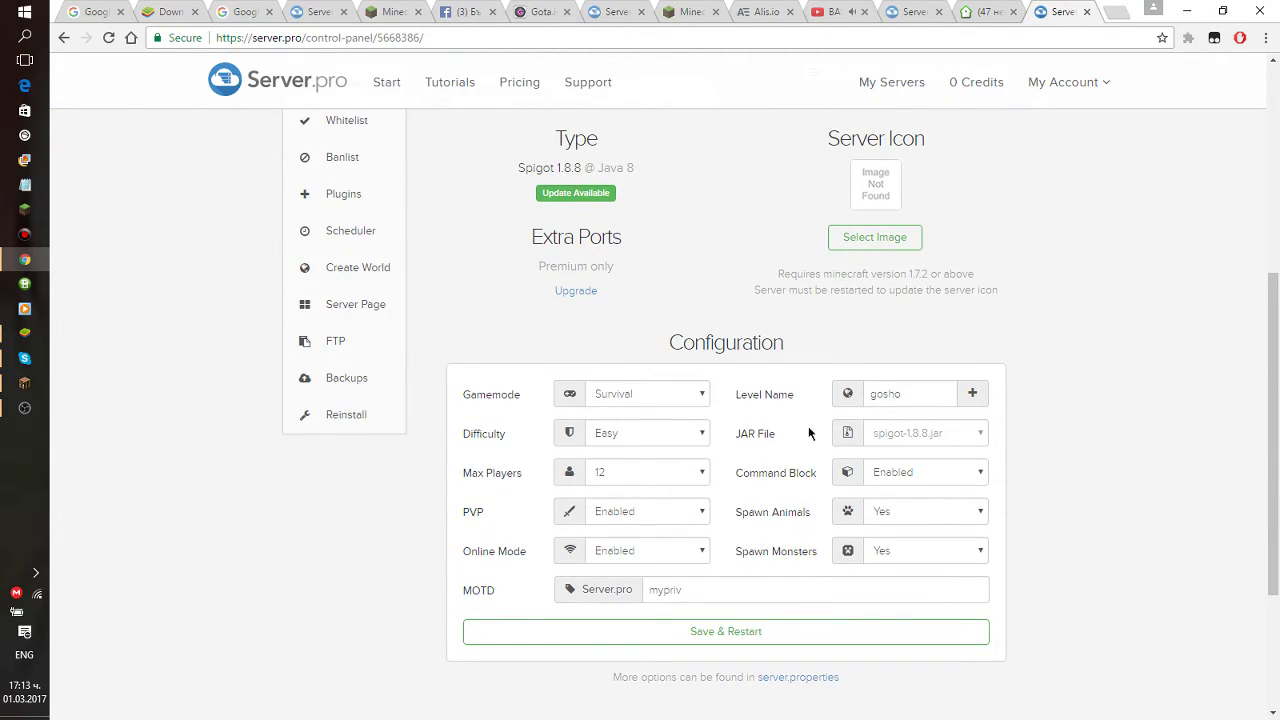
pyautogui.scroll(2, 770, 560)
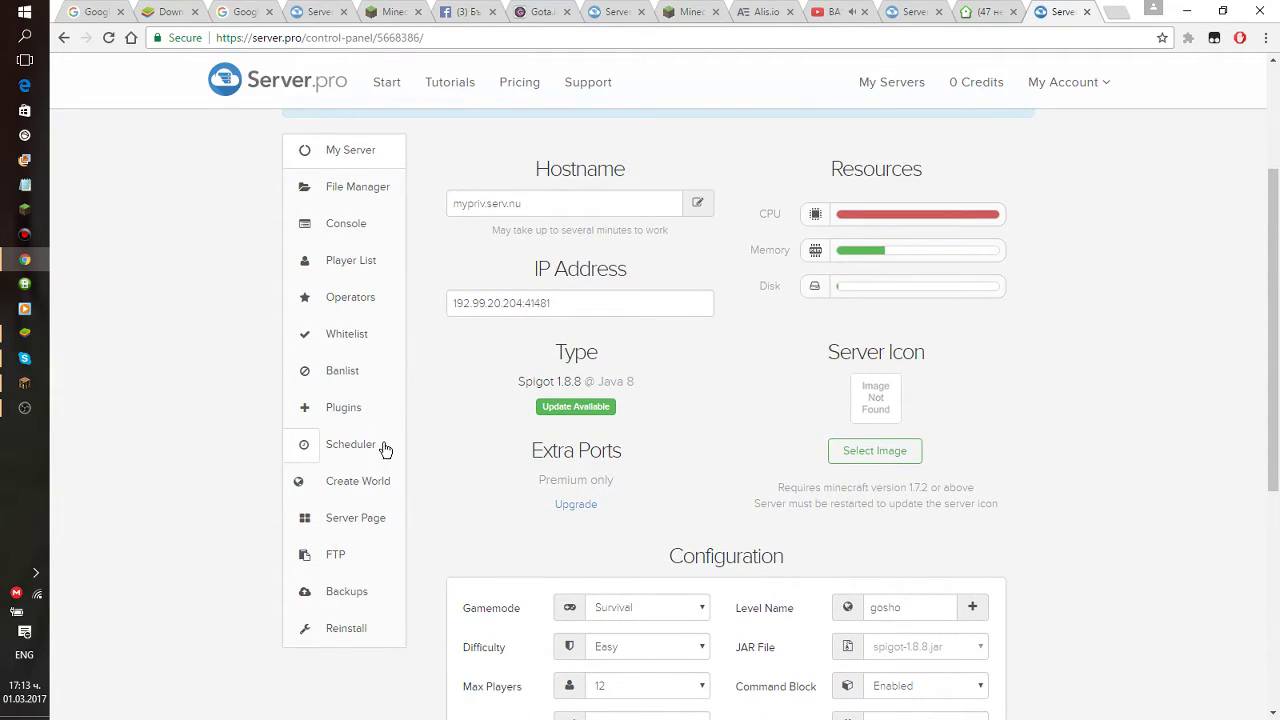
pyautogui.click(361, 458)
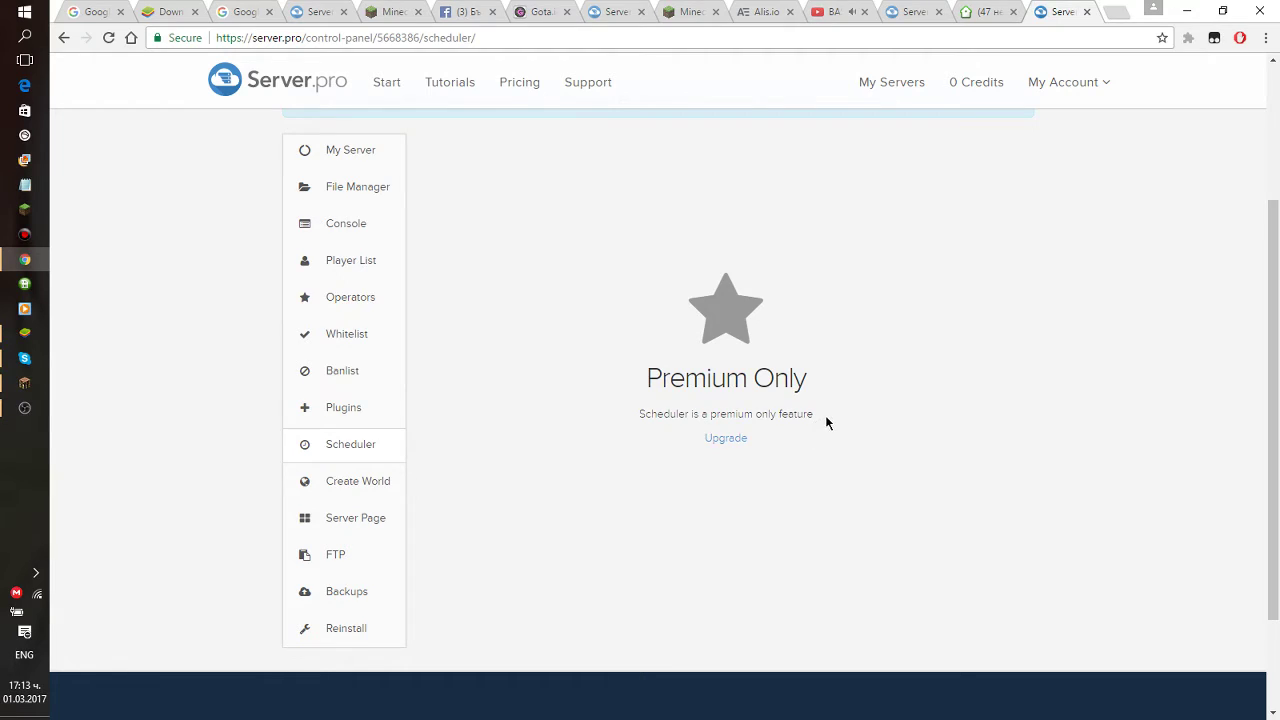
pyautogui.tripleClick(630, 414)
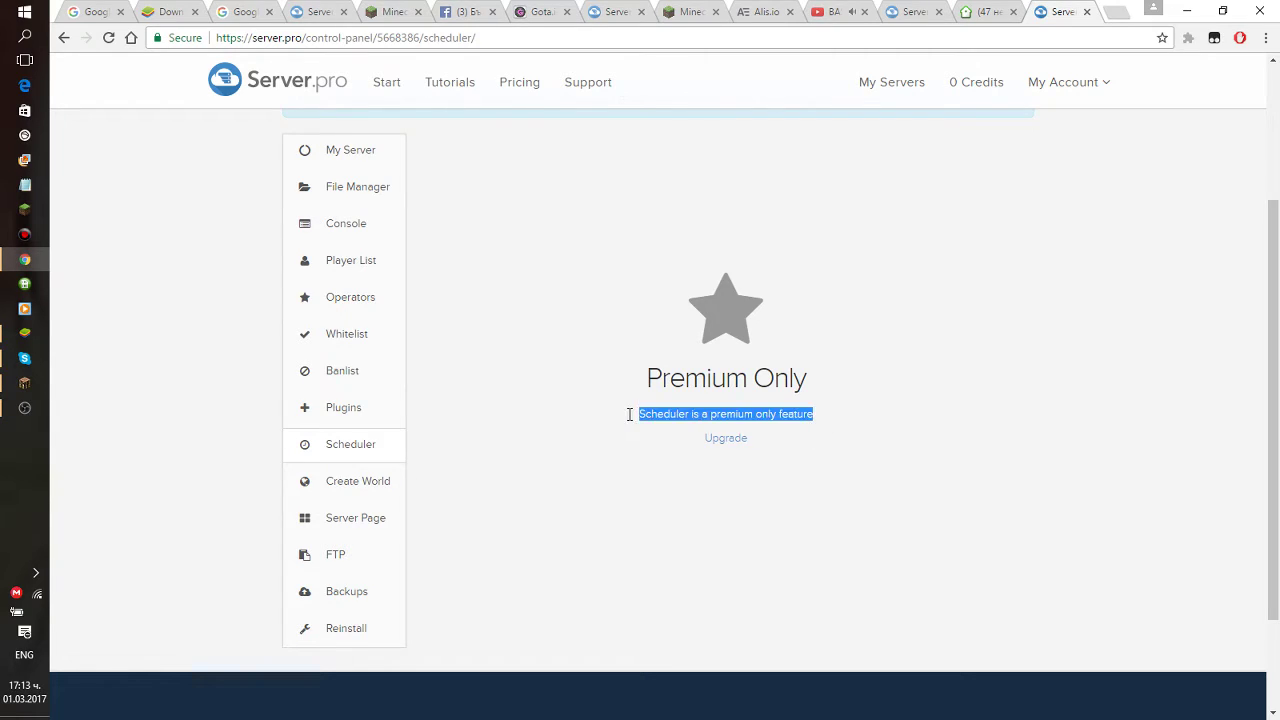
pyautogui.click(816, 413)
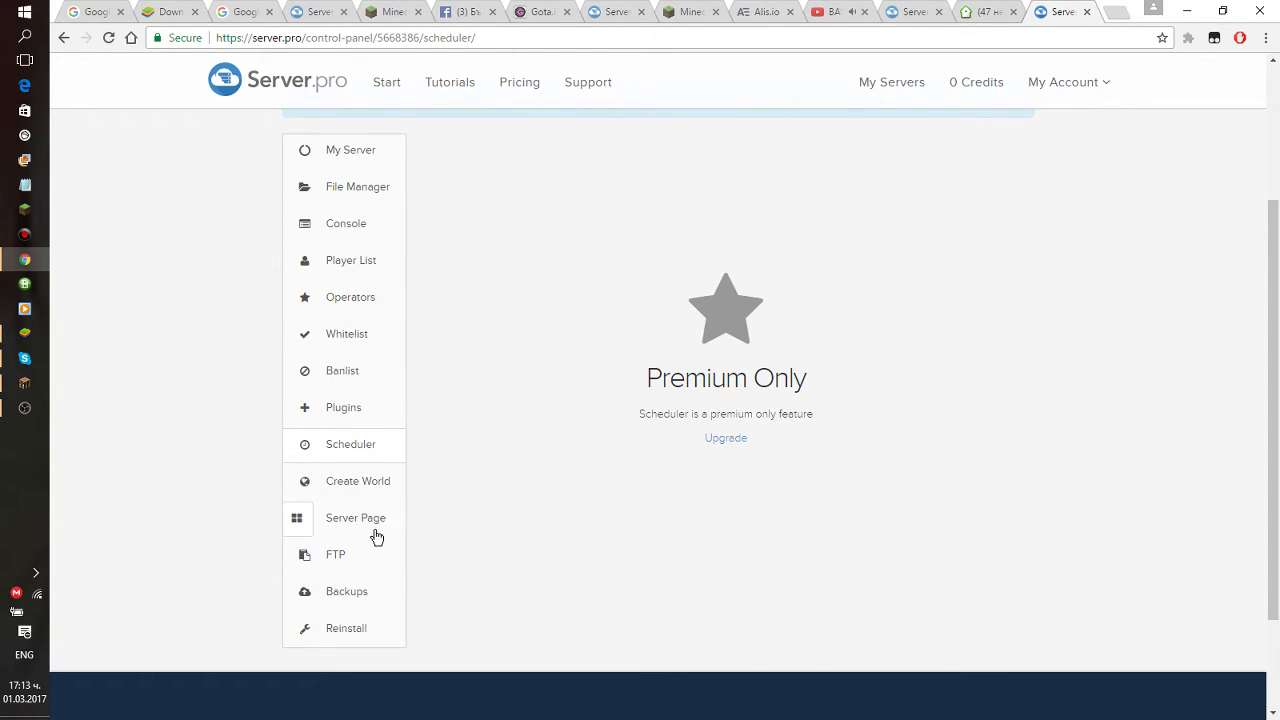
# Open the Plugins page, view the Spigot list and start a worldedit search on Bukkit.
pyautogui.click(362, 414)
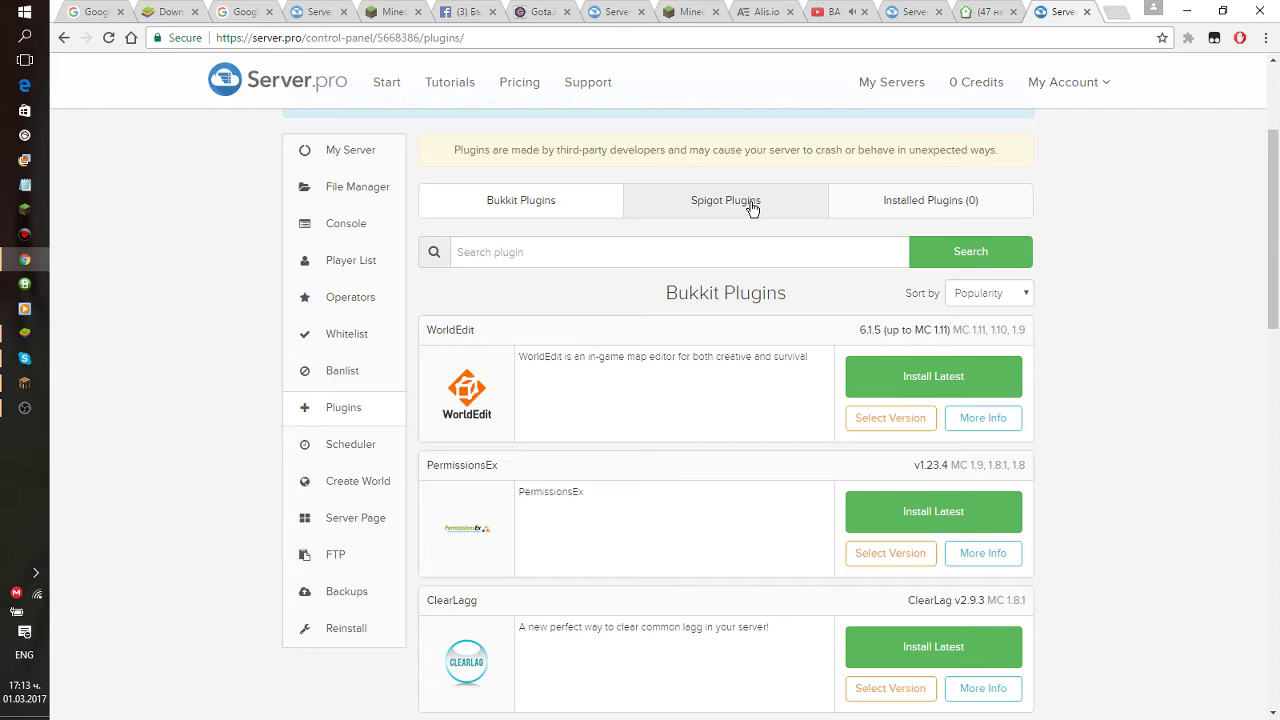
pyautogui.click(749, 204)
pyautogui.scroll(-1, 670, 230)
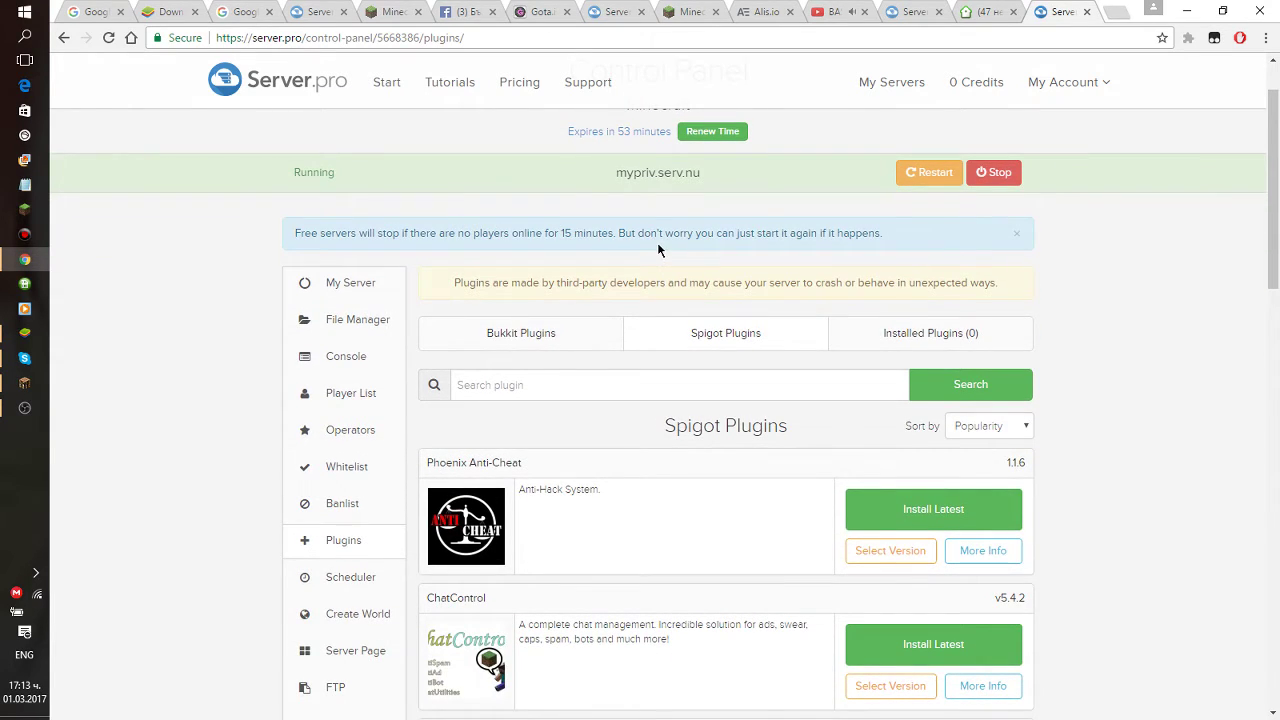
pyautogui.click(488, 384)
pyautogui.write('worldedit')
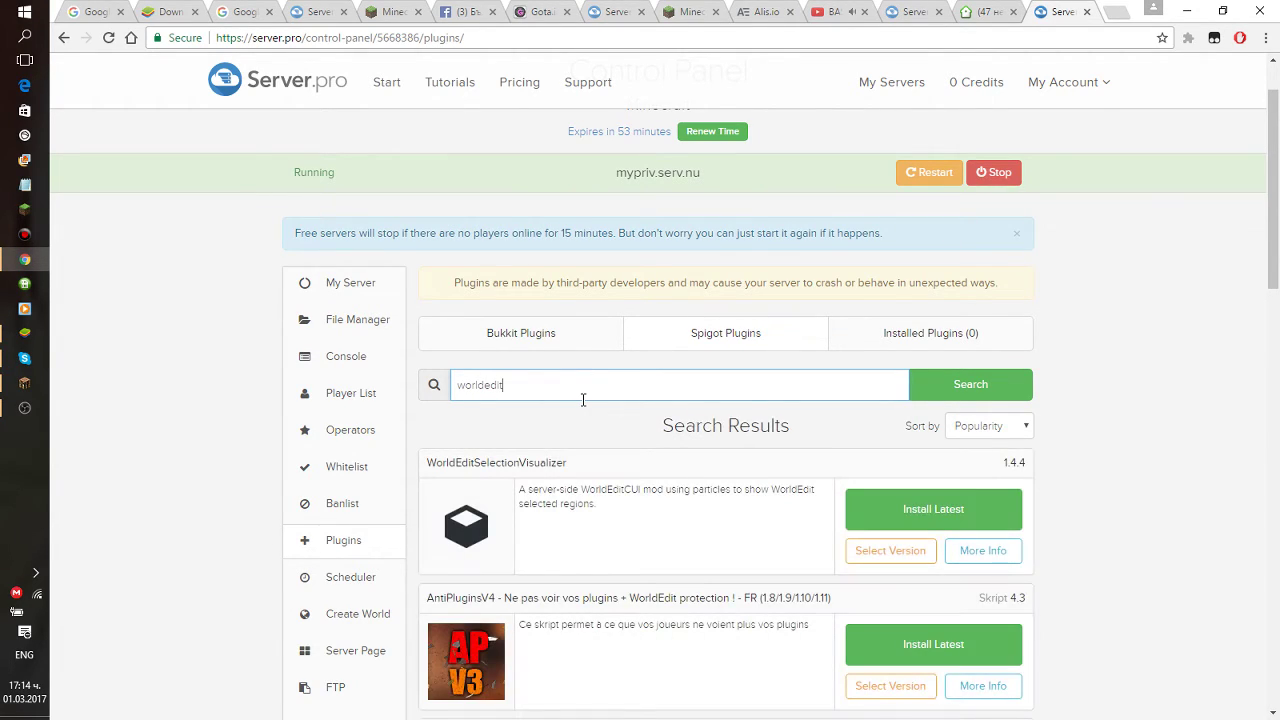
pyautogui.scroll(-4, 779, 507)
pyautogui.scroll(4, 762, 470)
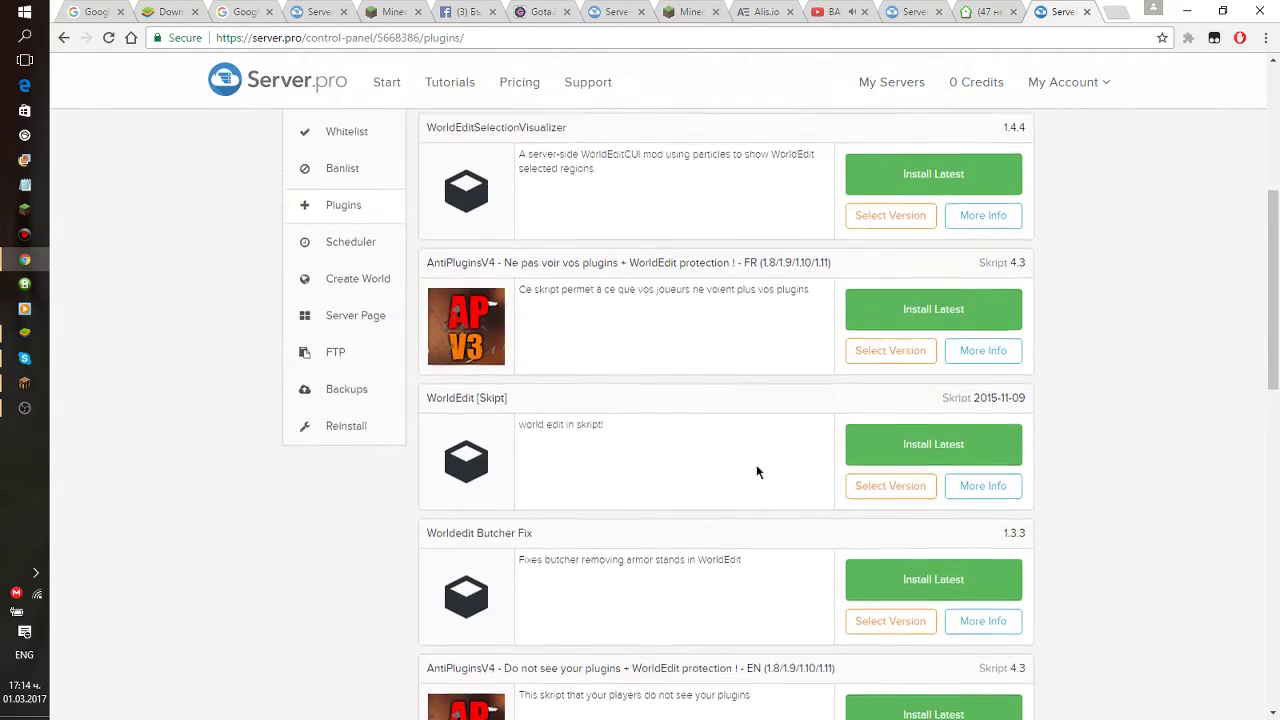
pyautogui.click(543, 362)
pyautogui.scroll(-2, 555, 399)
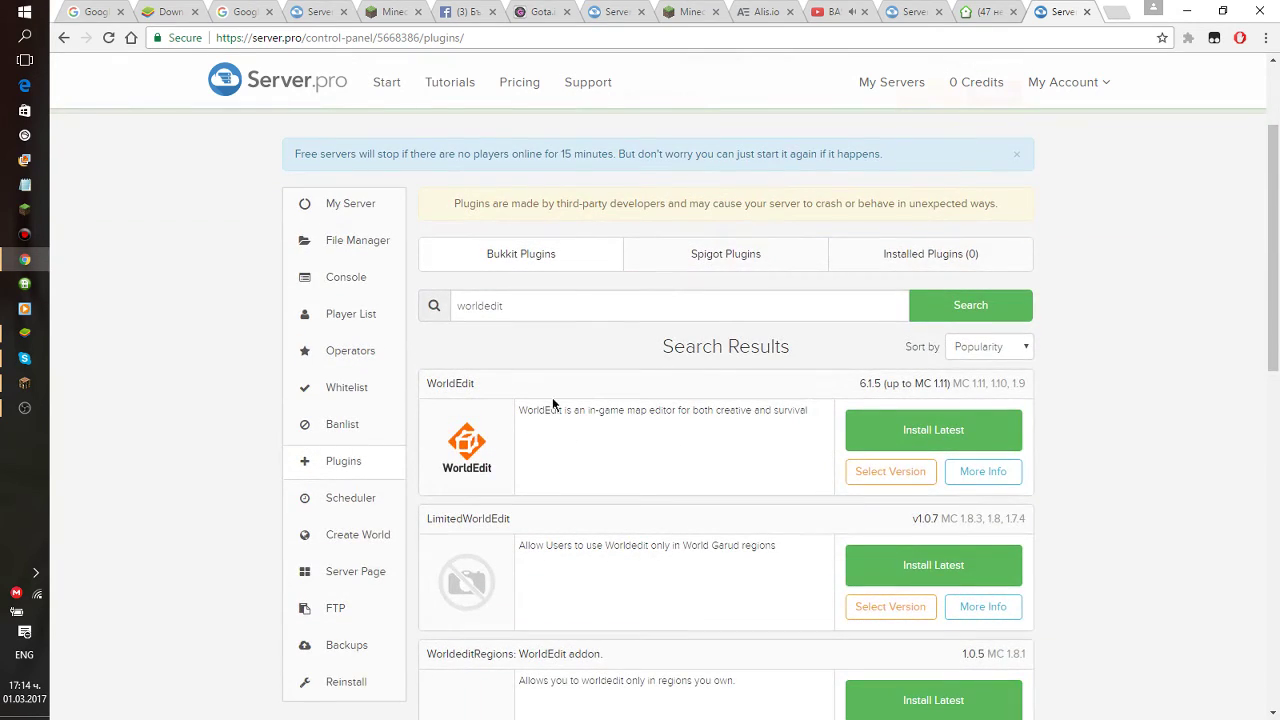
# Clear the worldedit search term and browse the Spigot plugin results.
pyautogui.doubleClick(568, 306)
pyautogui.press('BackSpace')
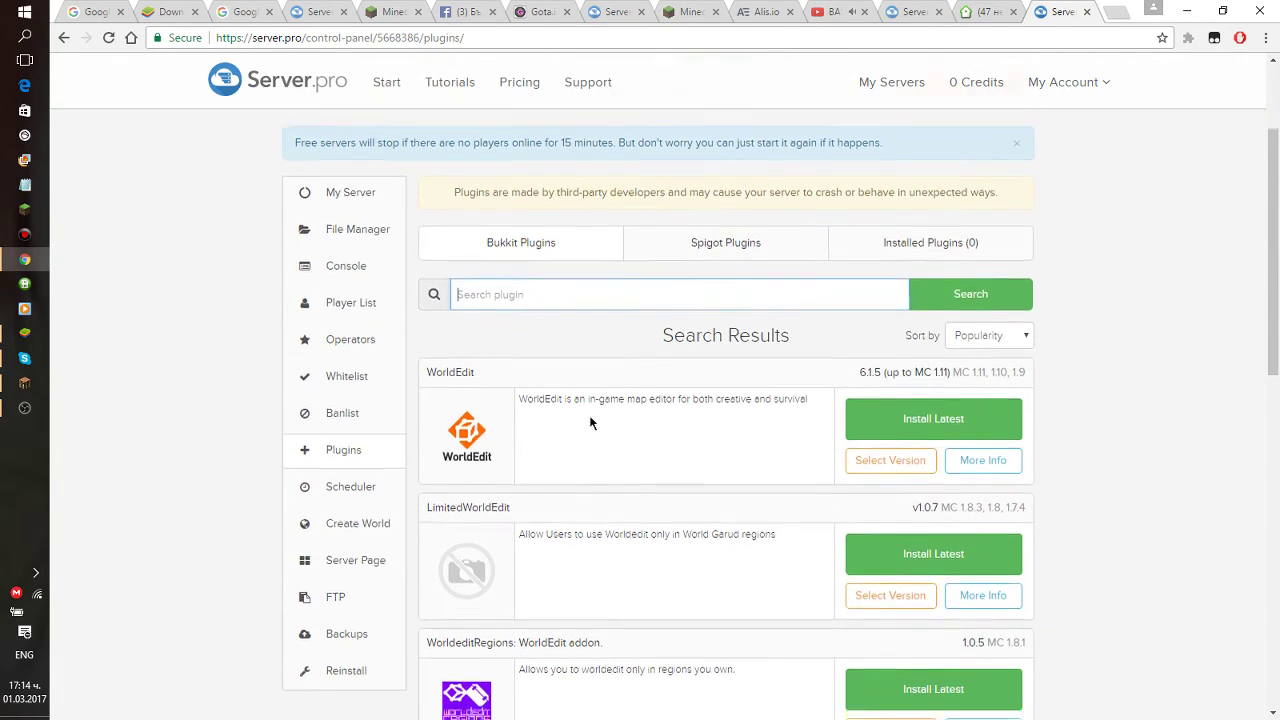
pyautogui.scroll(-5, 560, 415)
pyautogui.scroll(-4, 560, 415)
pyautogui.scroll(9, 543, 414)
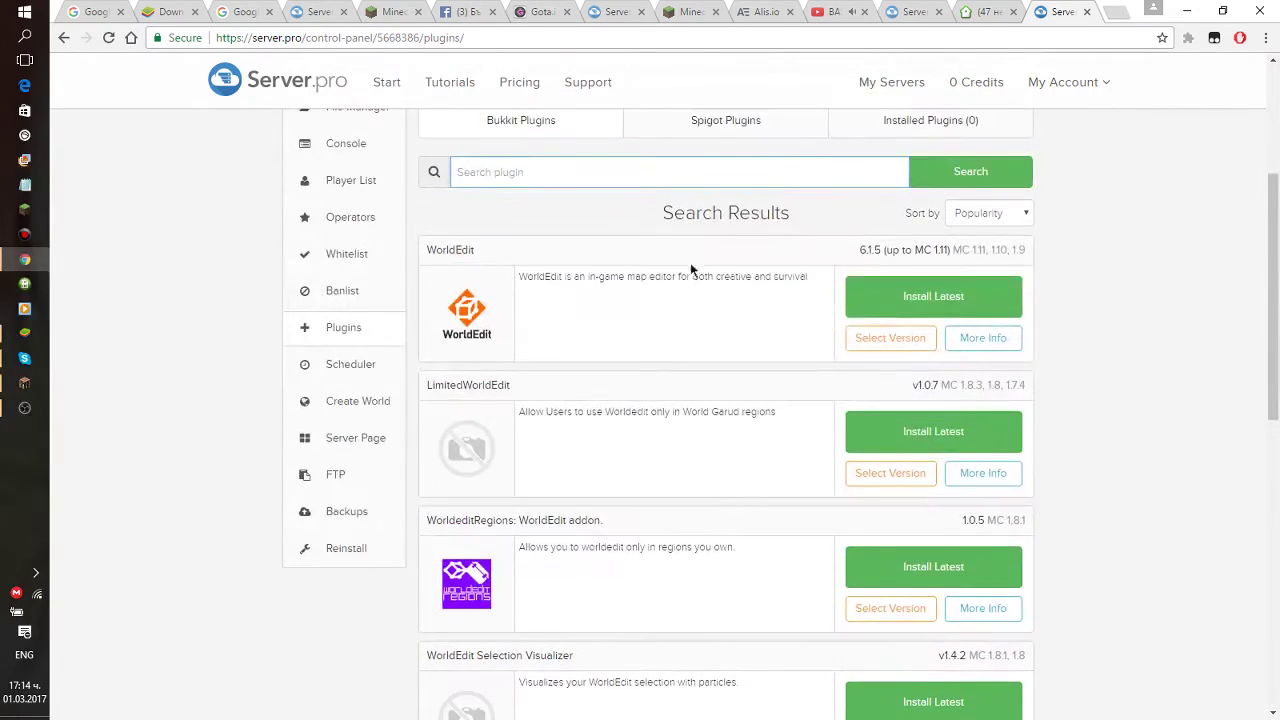
pyautogui.click(718, 288)
pyautogui.scroll(-3, 610, 445)
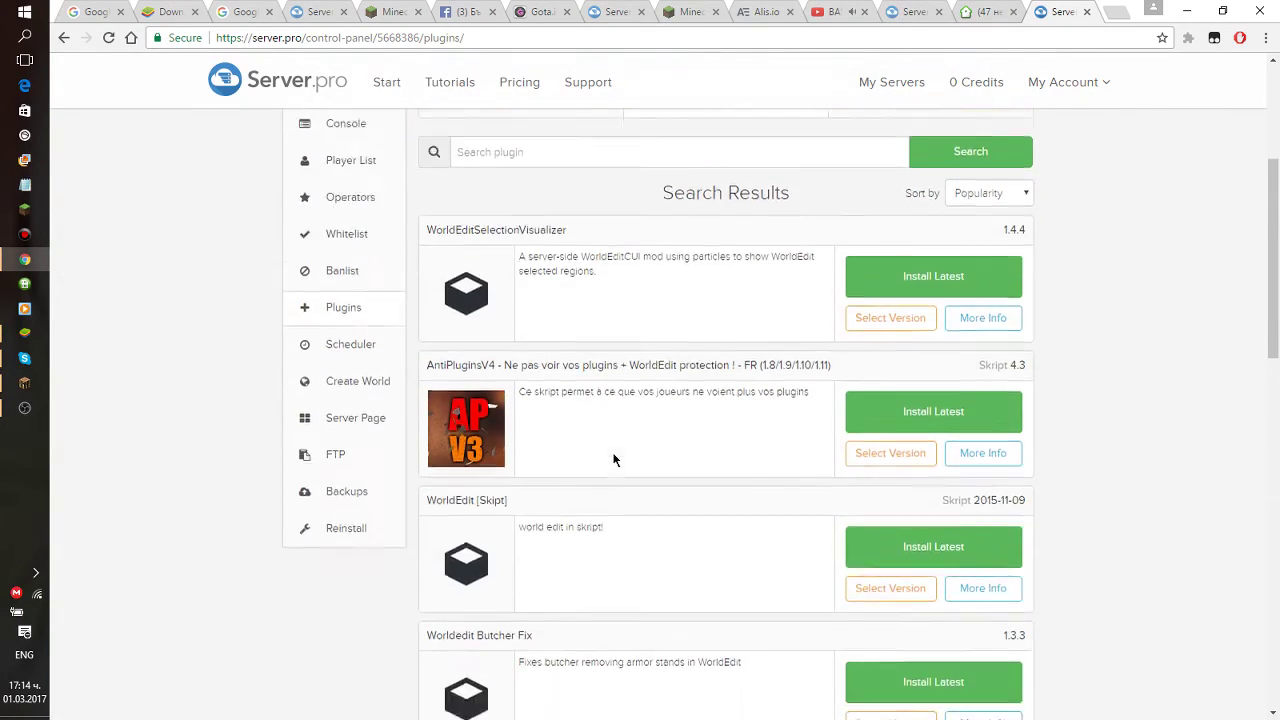
pyautogui.scroll(-4, 598, 436)
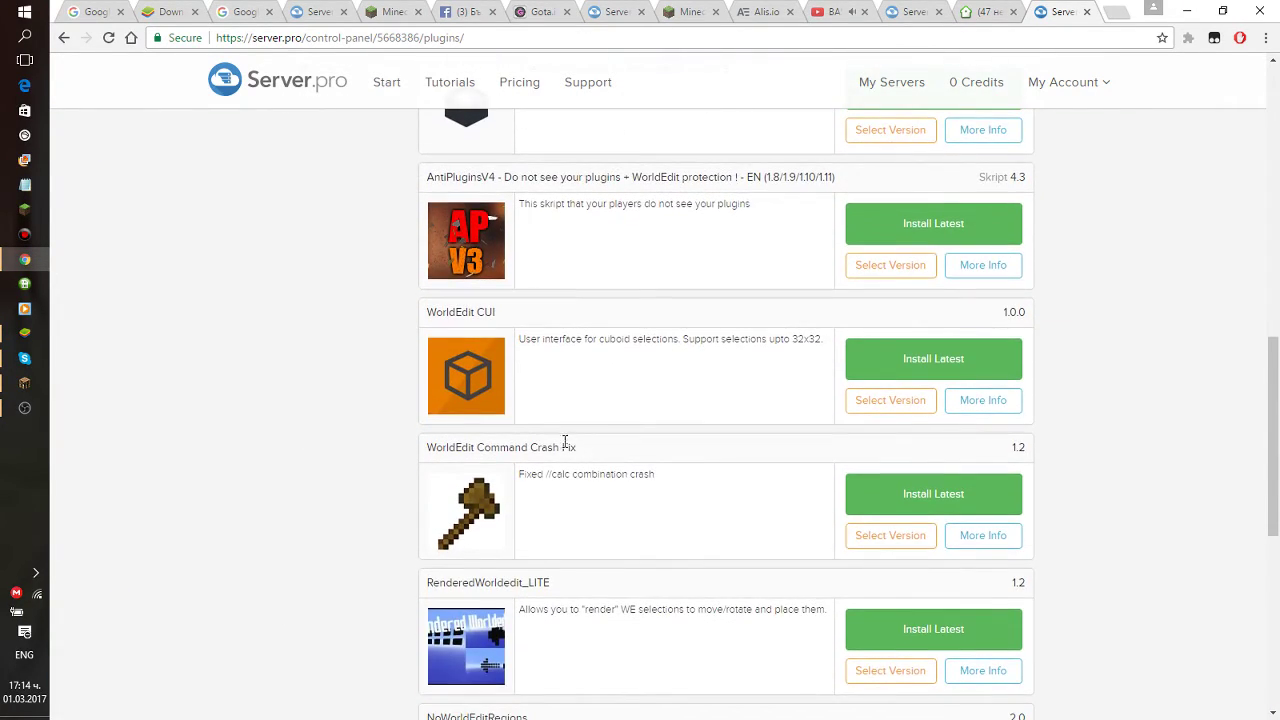
# Scroll the plugin results and dismiss the free-server stop notice.
pyautogui.moveTo(531, 437); pyautogui.dragTo(514, 451)
pyautogui.click(540, 451)
pyautogui.scroll(-4, 563, 451)
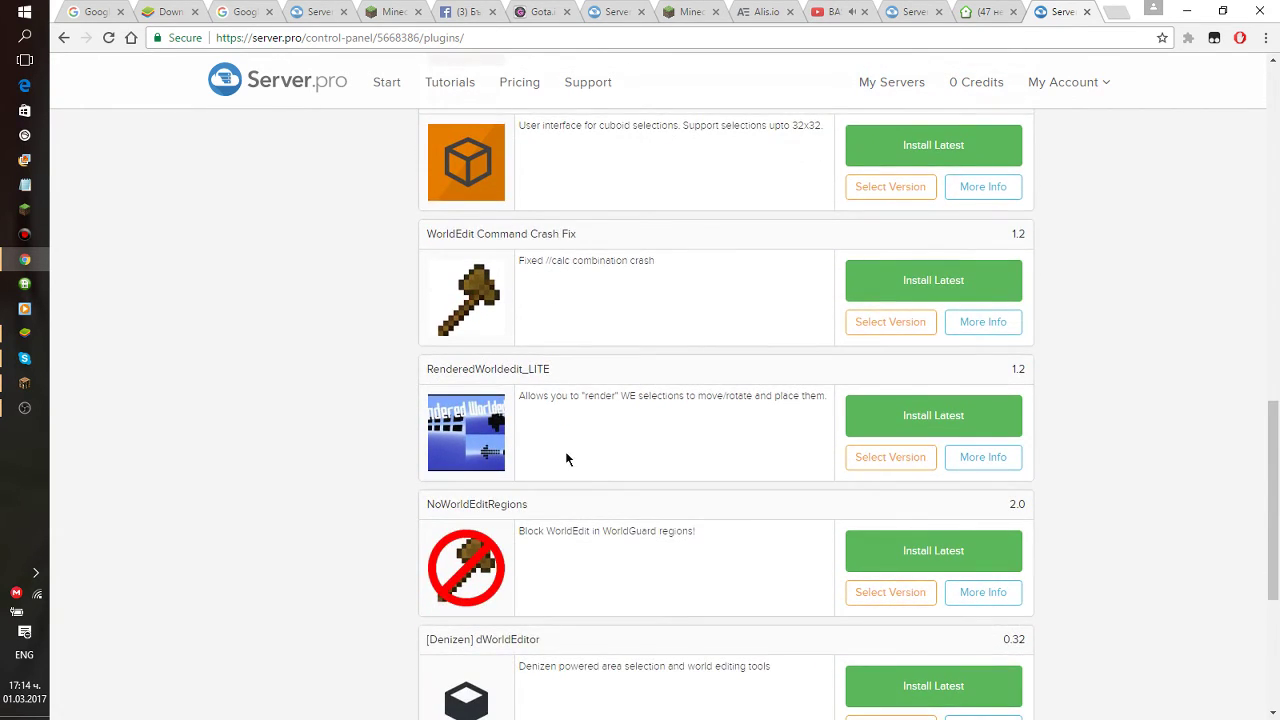
pyautogui.scroll(-2, 567, 458)
pyautogui.scroll(9, 711, 443)
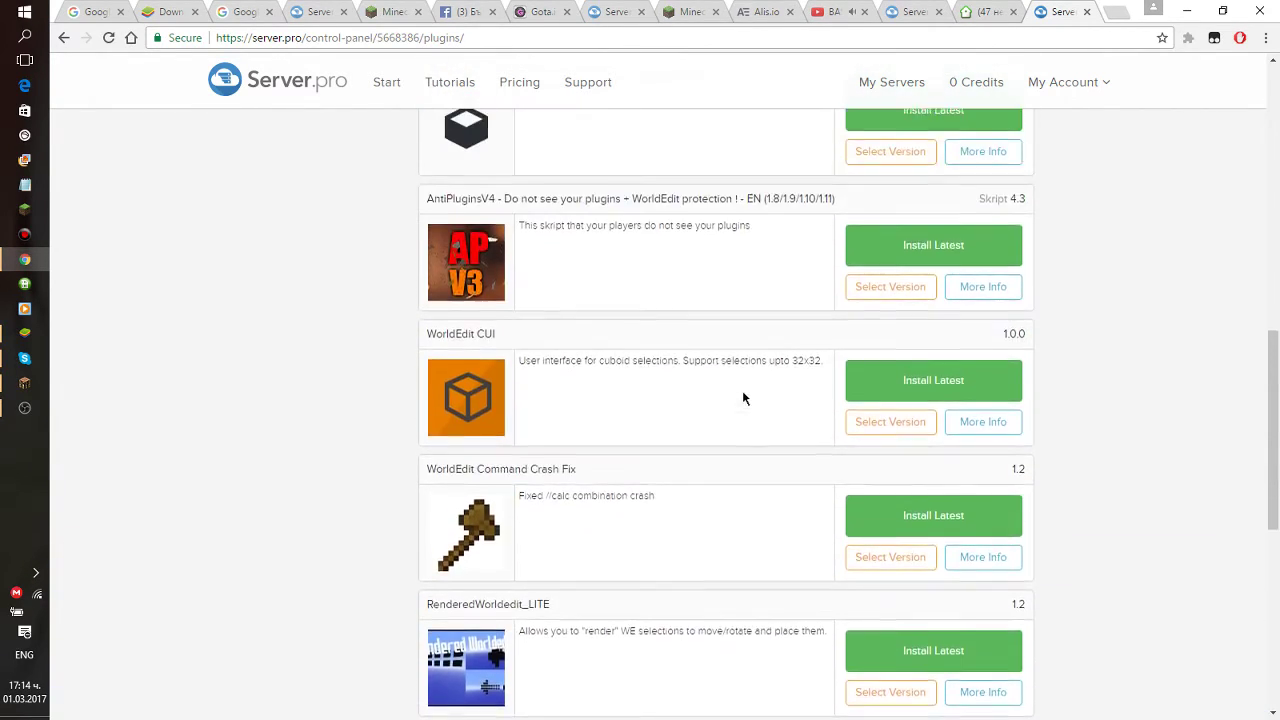
pyautogui.scroll(6, 666, 408)
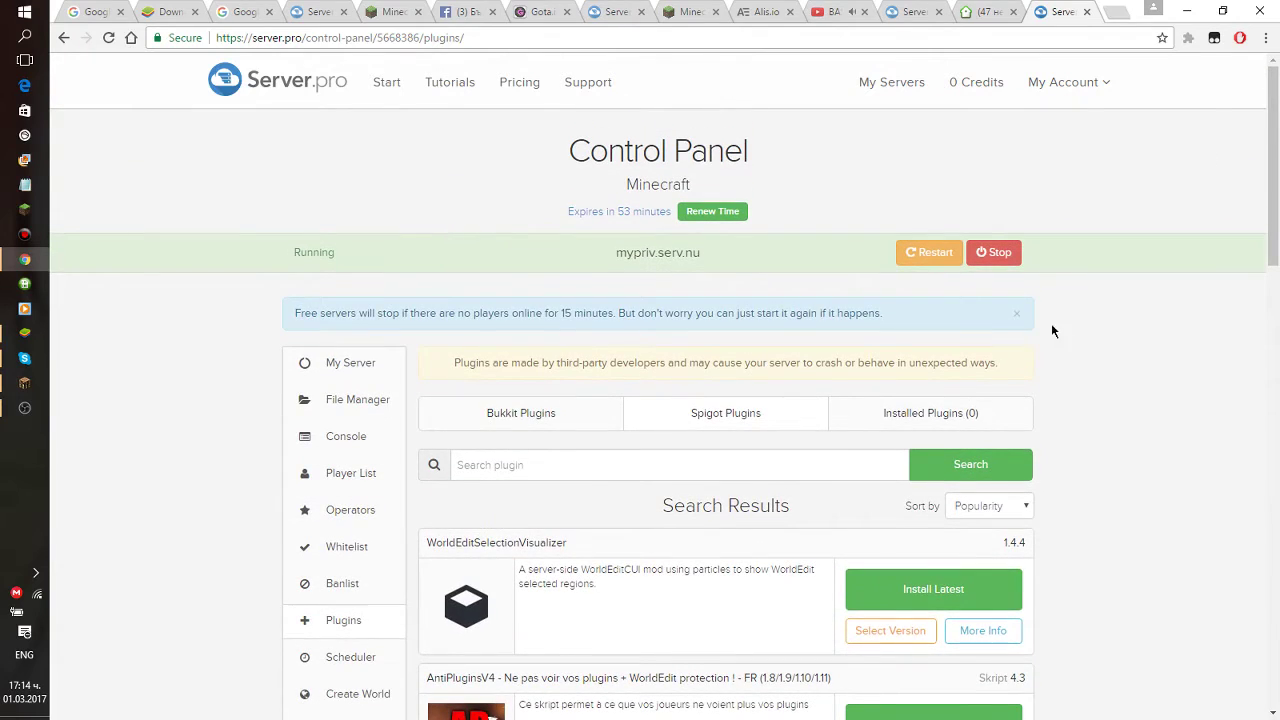
pyautogui.click(1017, 318)
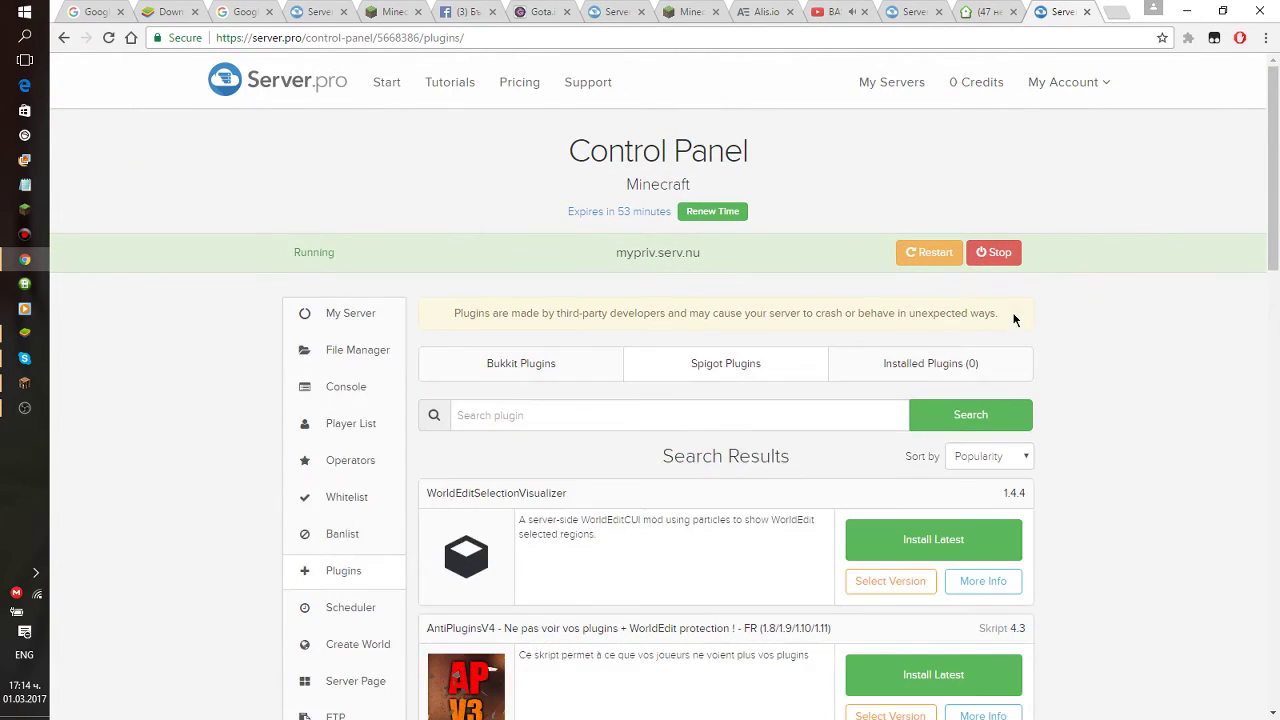
pyautogui.moveTo(446, 314); pyautogui.dragTo(472, 293)
# Search the plugins for ProtocolLib, then go to the server Console.
pyautogui.click(603, 416)
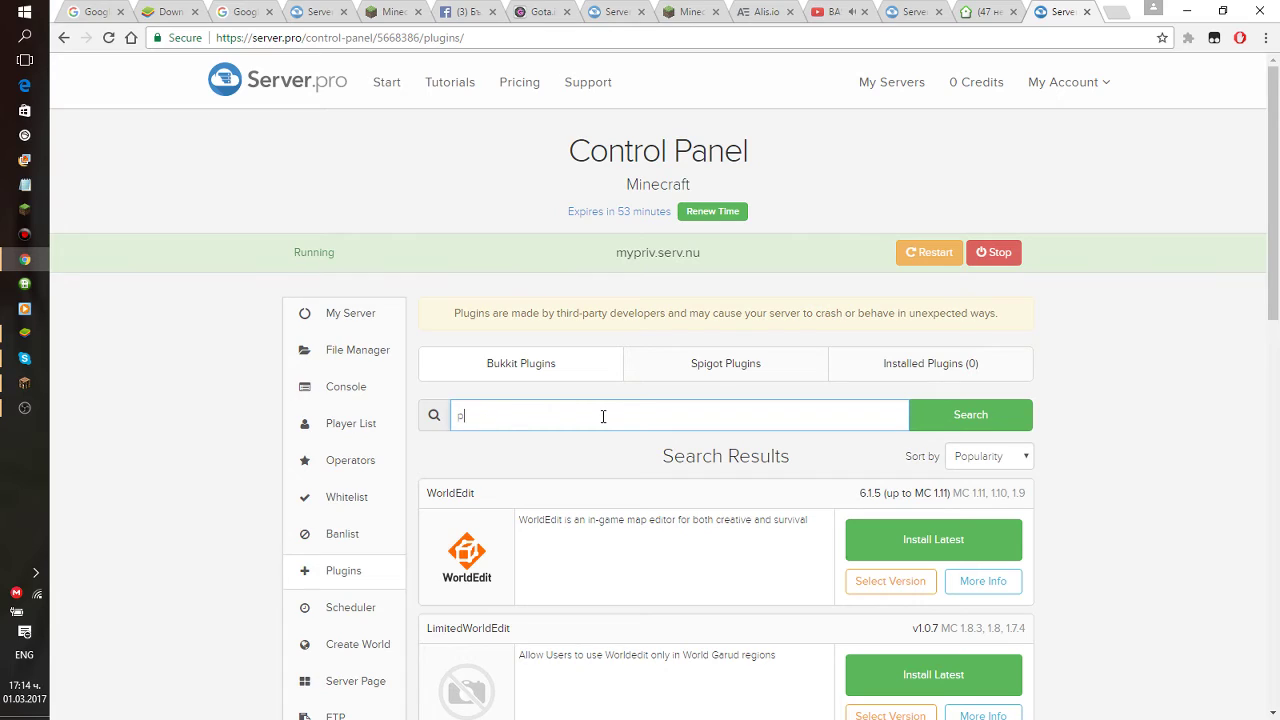
pyautogui.write('Pl')
pyautogui.write('otocolLib')
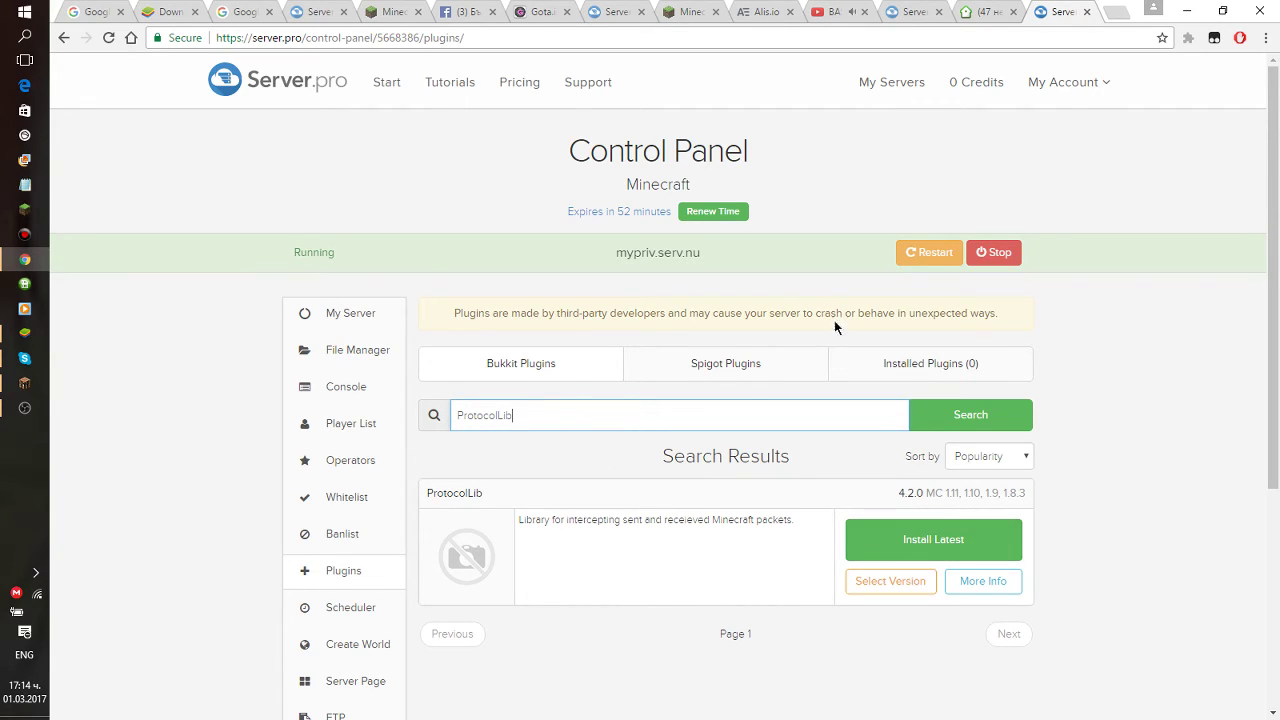
pyautogui.click(378, 392)
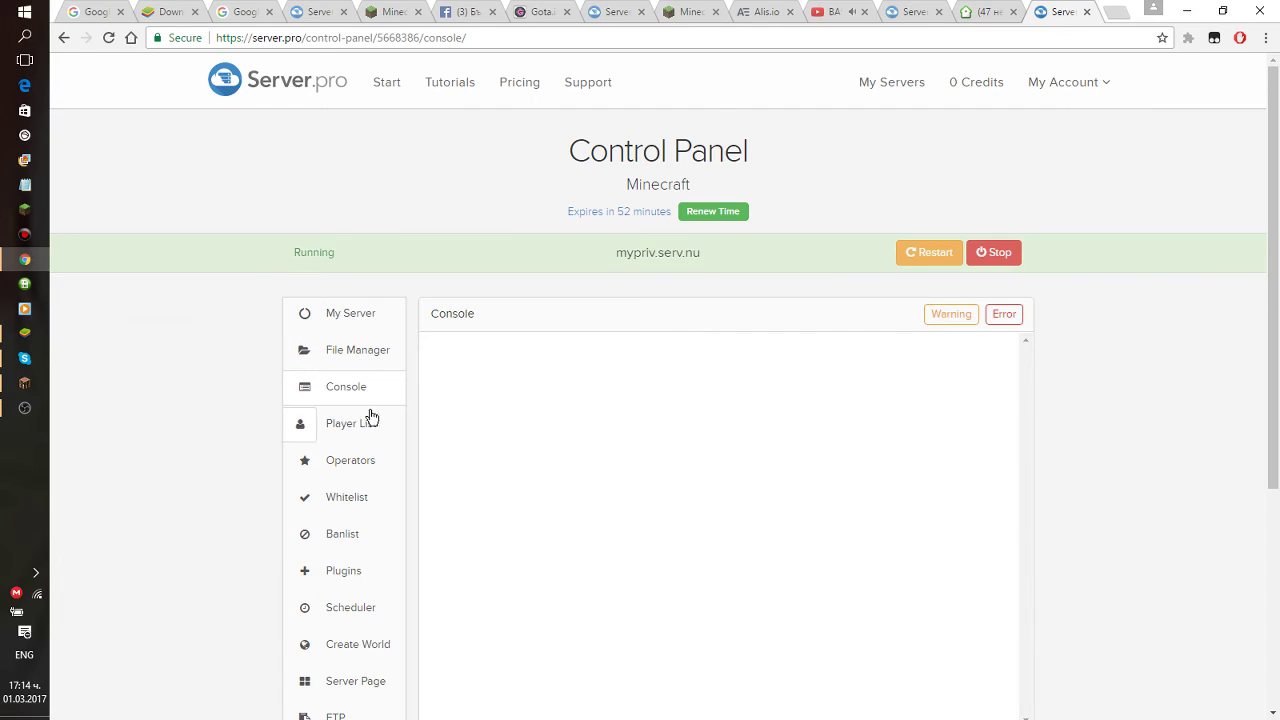
# Scroll through the empty console log.
pyautogui.scroll(-1, 633, 415)
pyautogui.moveTo(708, 573); pyautogui.dragTo(934, 557)
pyautogui.click(846, 477)
pyautogui.scroll(1, 1100, 412)
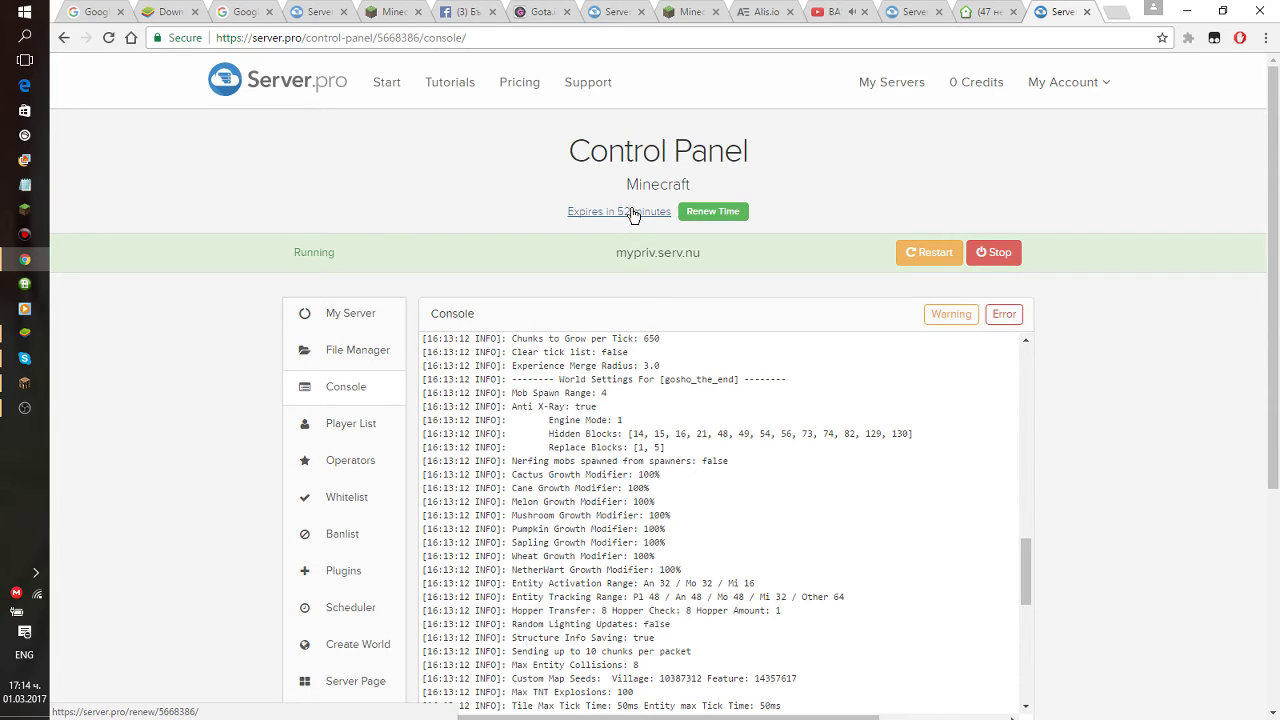
# Renew the server time with the captcha text, then return to its Control Panel.
pyautogui.click(713, 212)
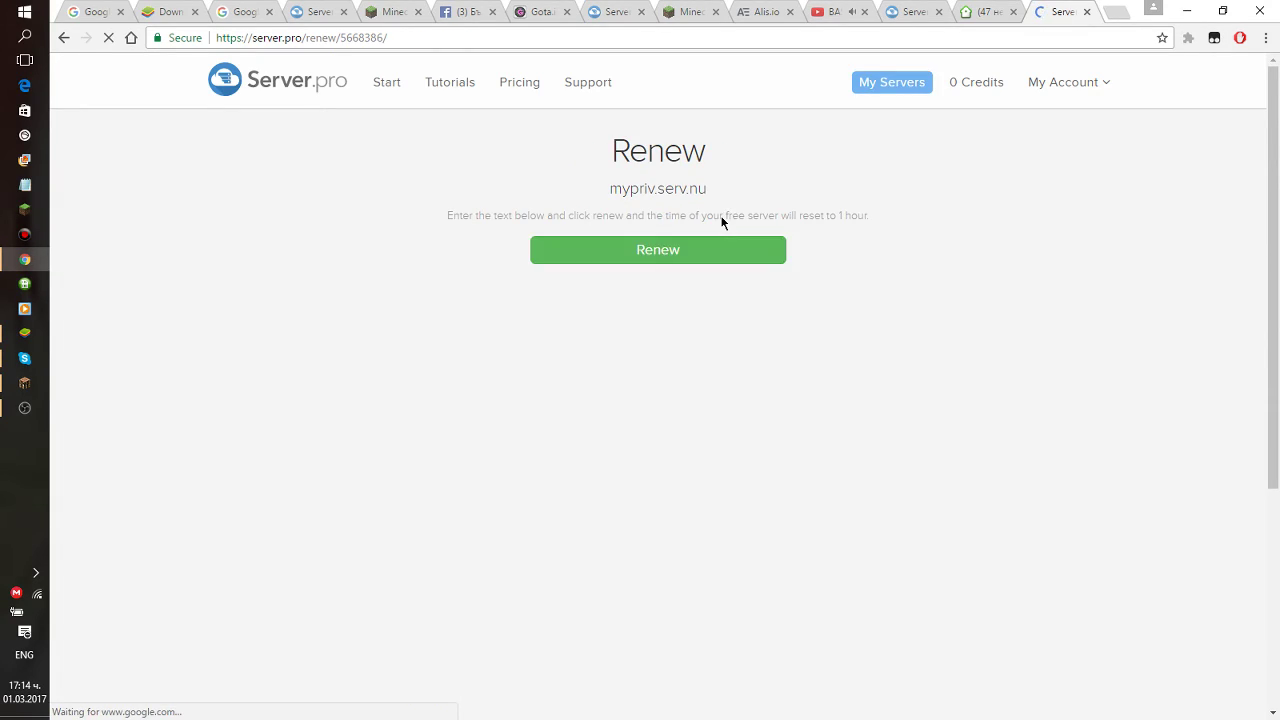
pyautogui.write('C')
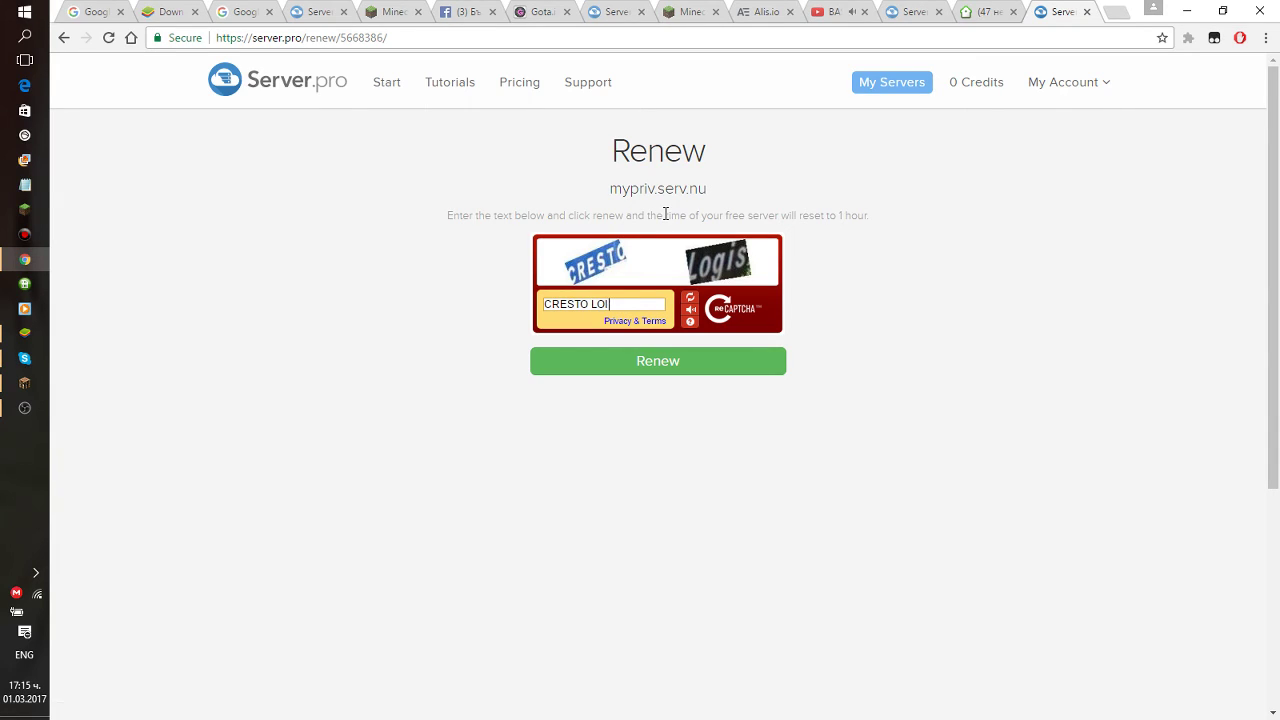
pyautogui.write('RESTO LOGIS')
pyautogui.click(714, 363)
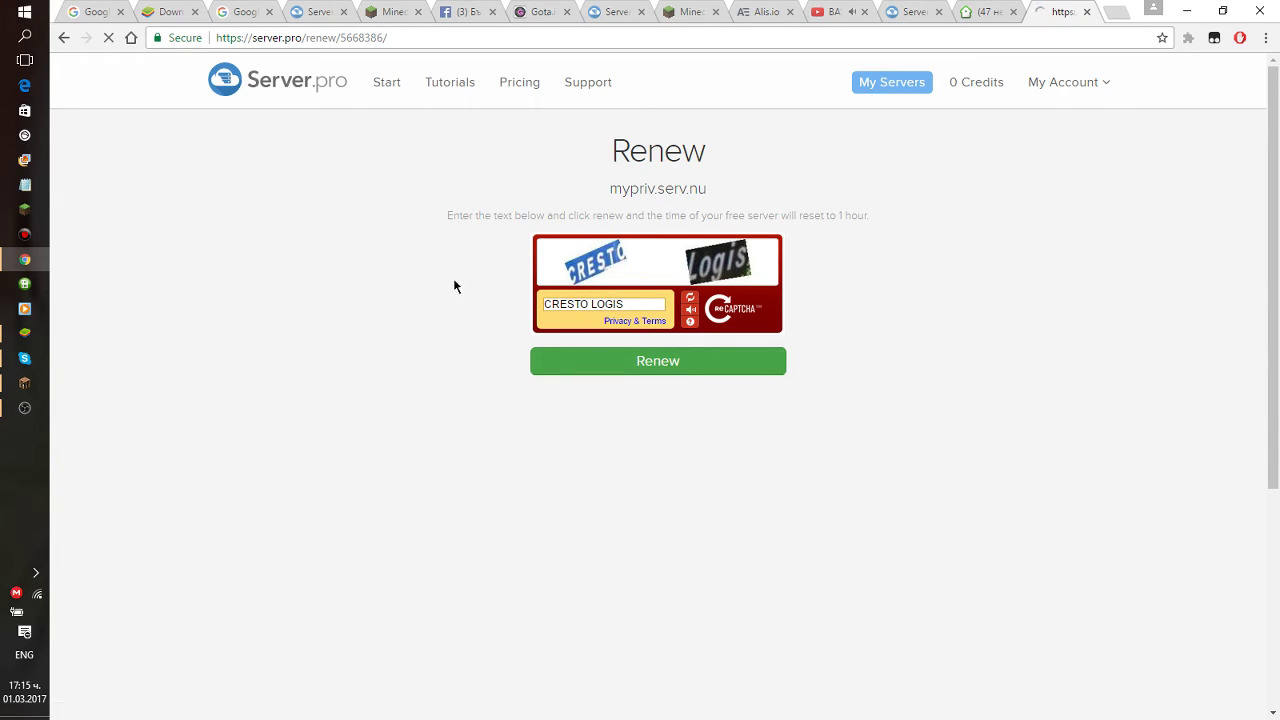
pyautogui.moveTo(682, 249); pyautogui.dragTo(686, 264)
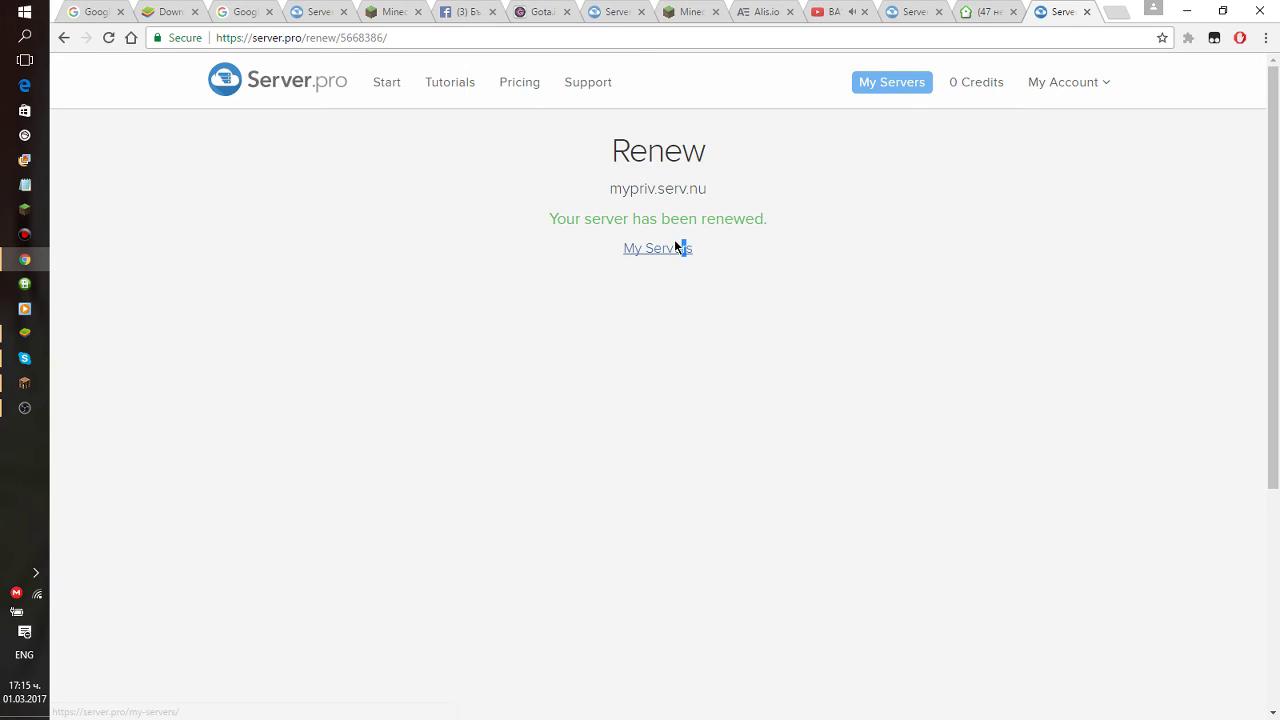
pyautogui.click(680, 249)
pyautogui.click(928, 468)
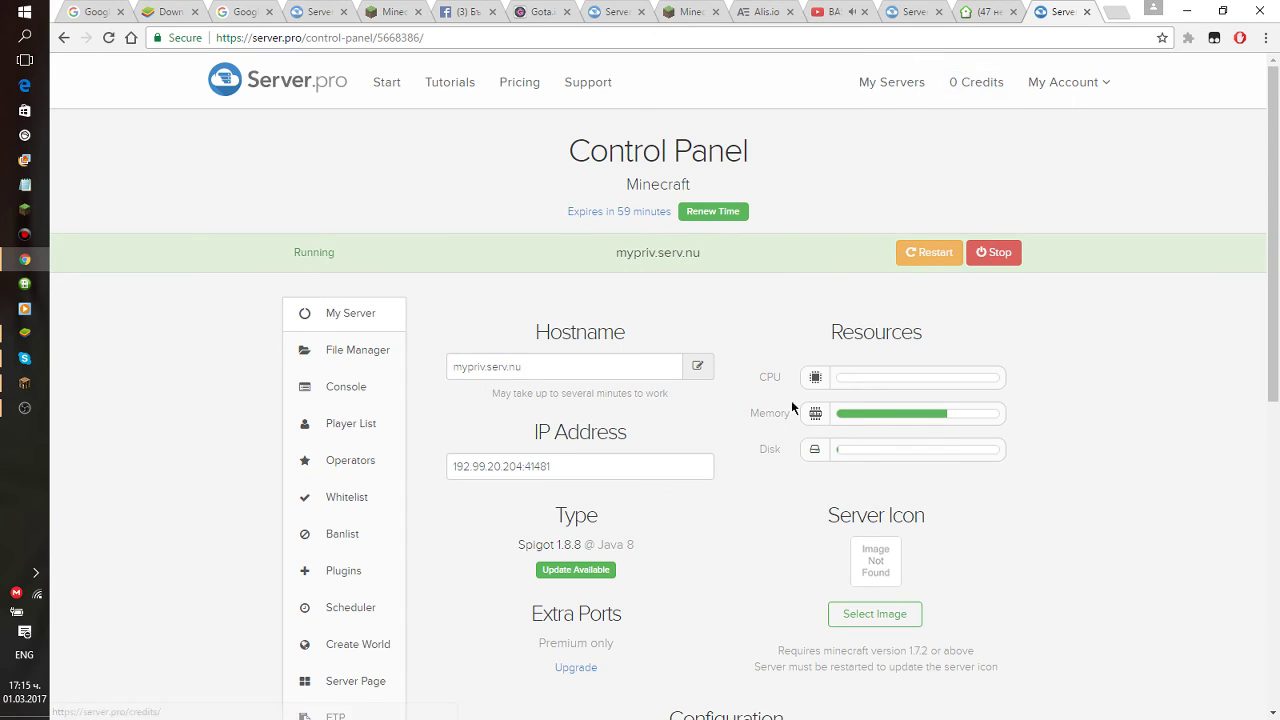
# Browse the File Manager Home listing with gosho, gosho_nether, gosho_the_end, plugins and world.
pyautogui.click(357, 369)
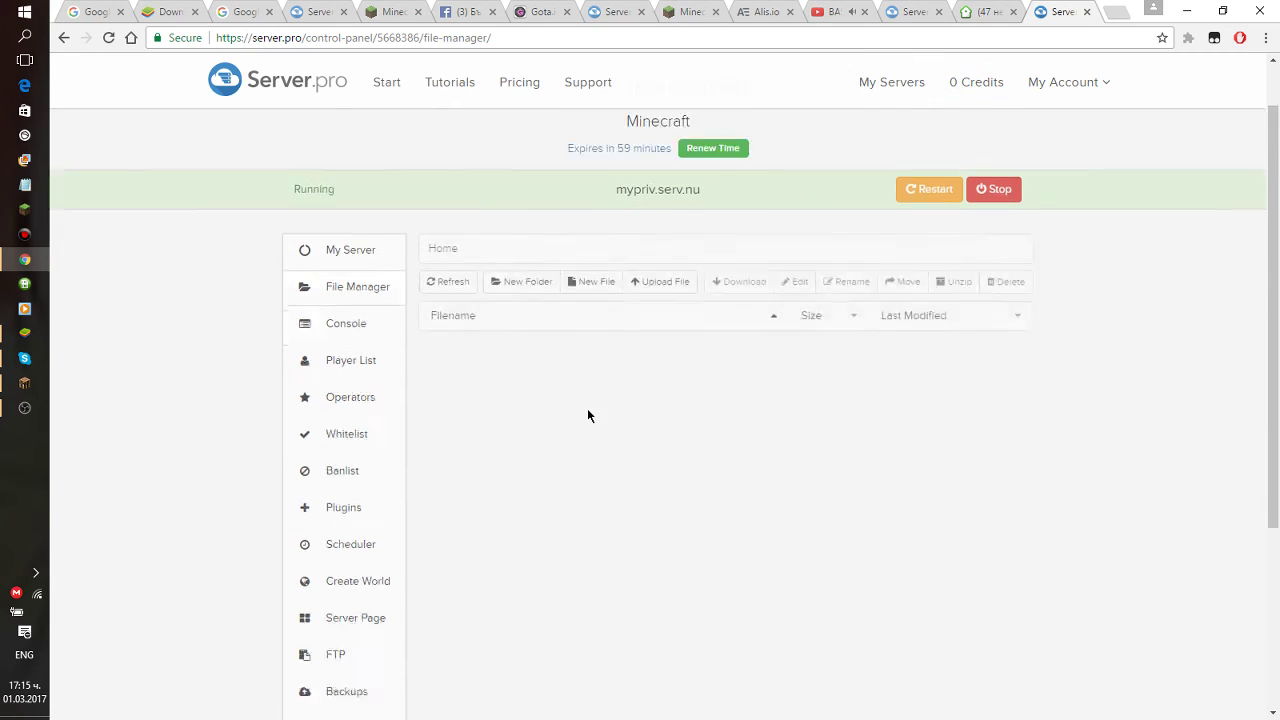
pyautogui.scroll(-3, 662, 544)
pyautogui.scroll(3, 663, 540)
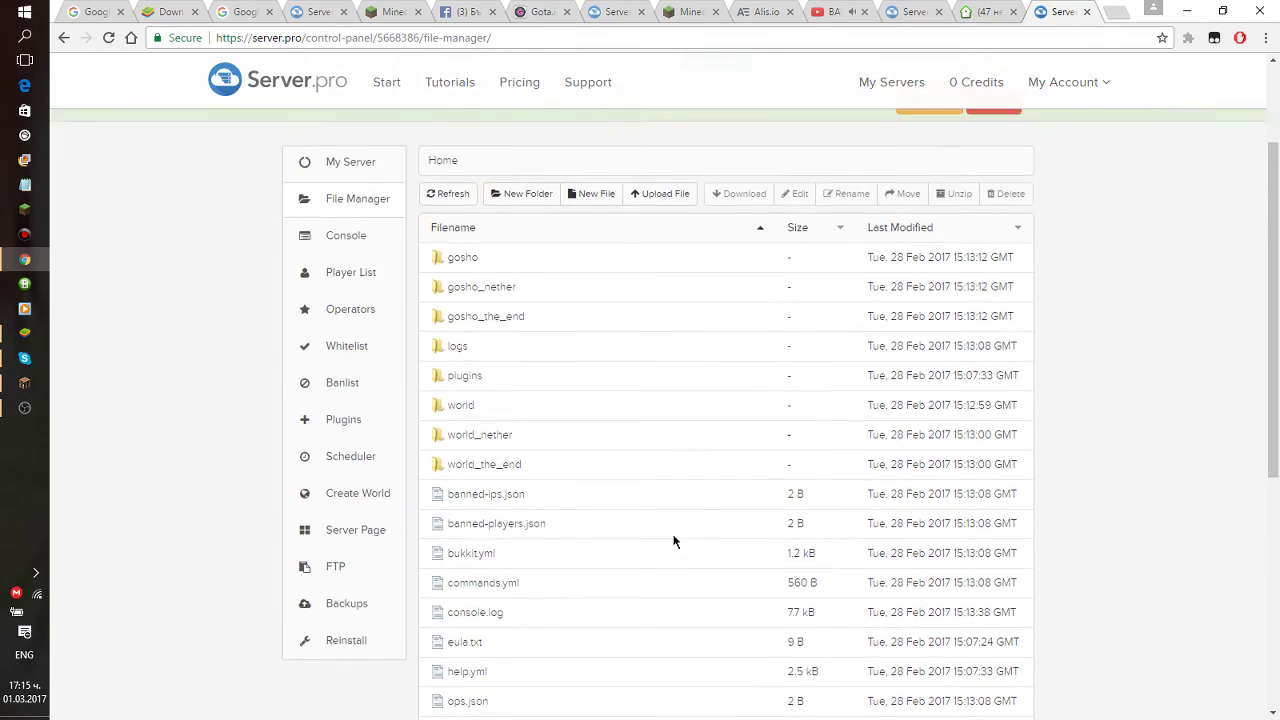
pyautogui.scroll(-1, 506, 420)
pyautogui.scroll(1, 506, 425)
pyautogui.moveTo(1275, 240); pyautogui.dragTo(1268, 110)
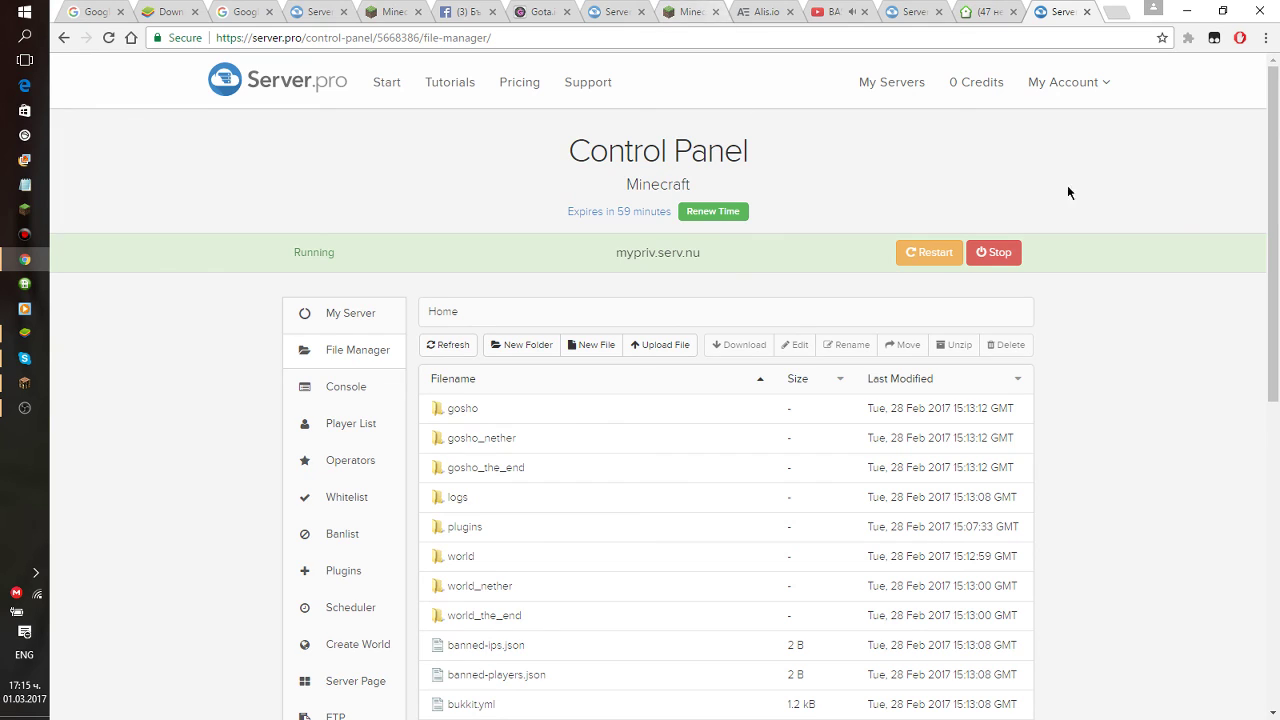
pyautogui.scroll(-4, 1194, 277)
pyautogui.scroll(4, 1103, 237)
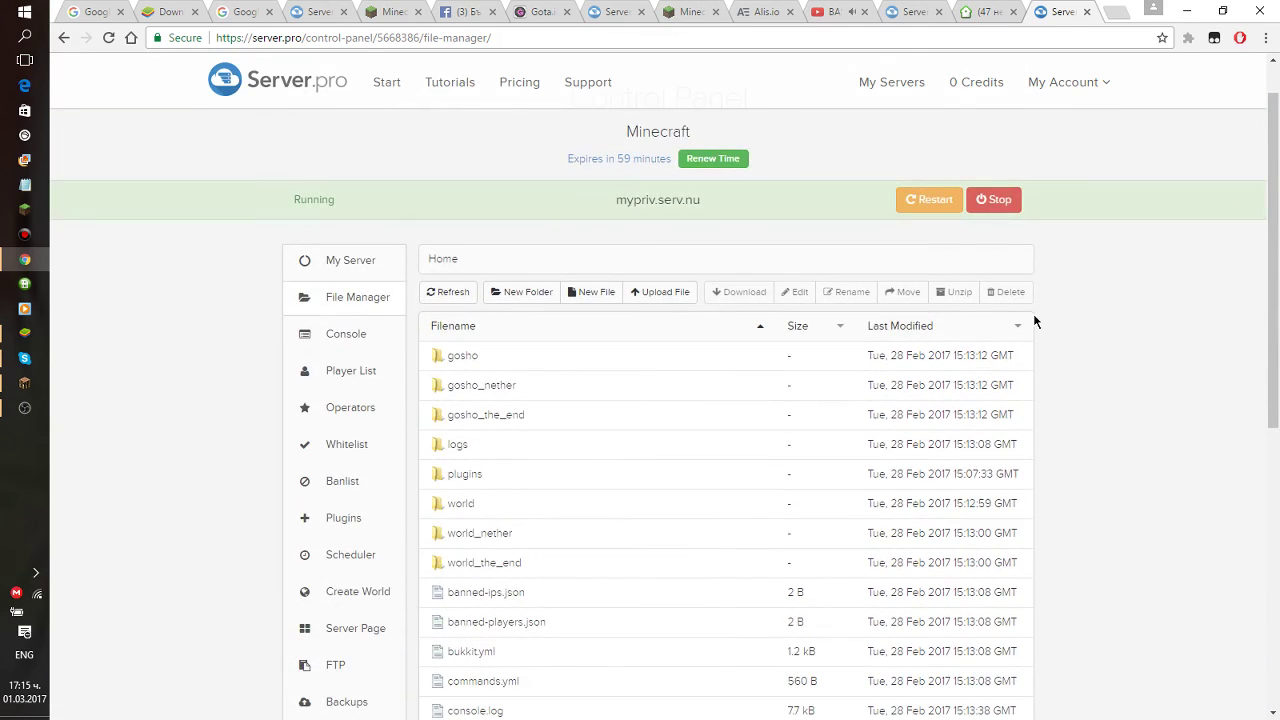
pyautogui.scroll(1, 1000, 310)
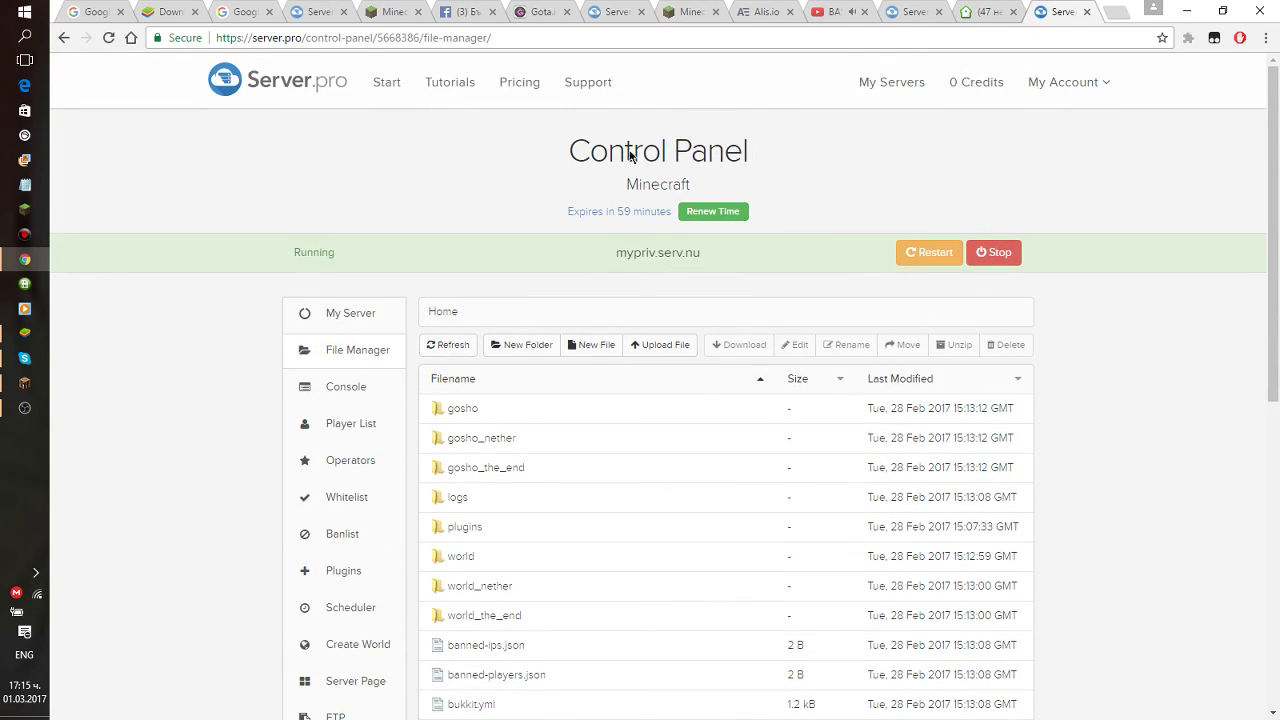